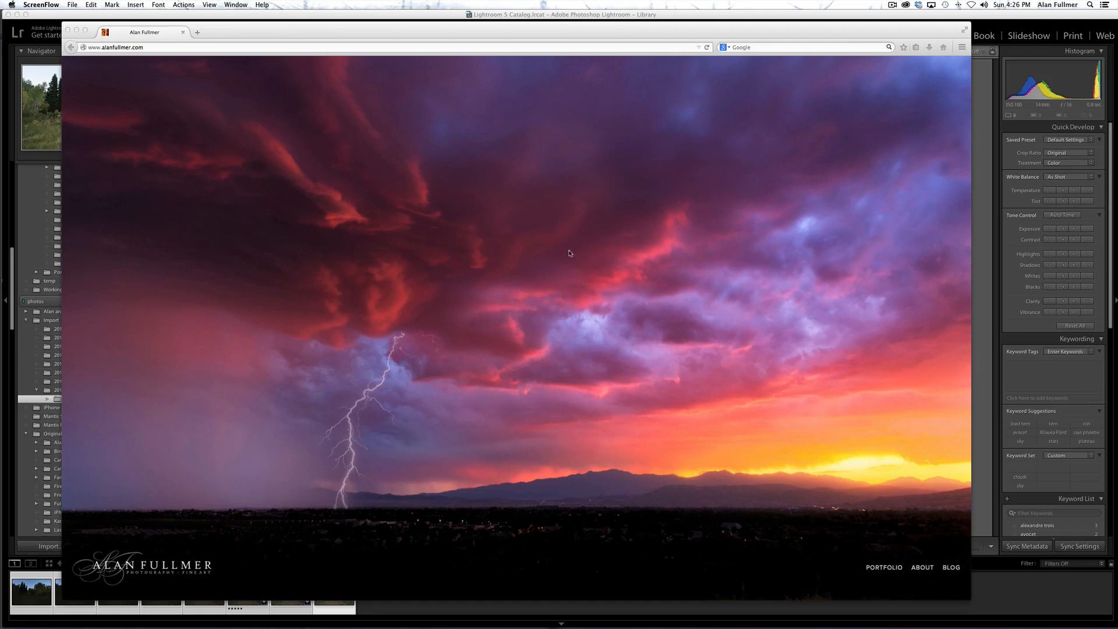
Switch to Lightroom, view the fourth bracketed photo _AFP6258.NEF enlarged, and page forward through the exposures to _AFP6262.NEF.
click(367, 611)
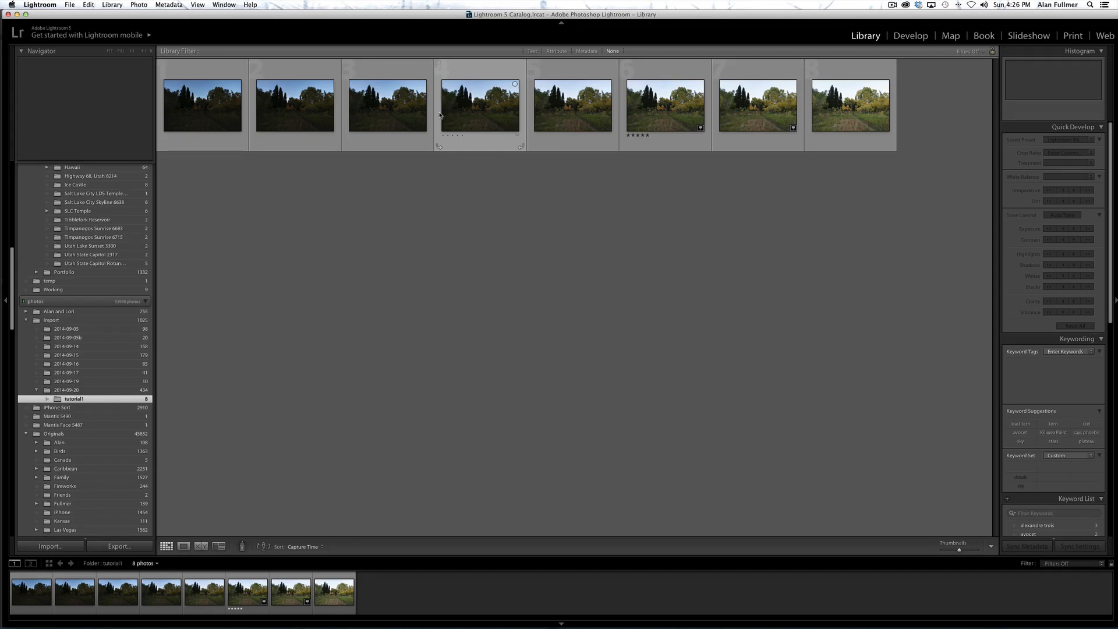
double_click(464, 100)
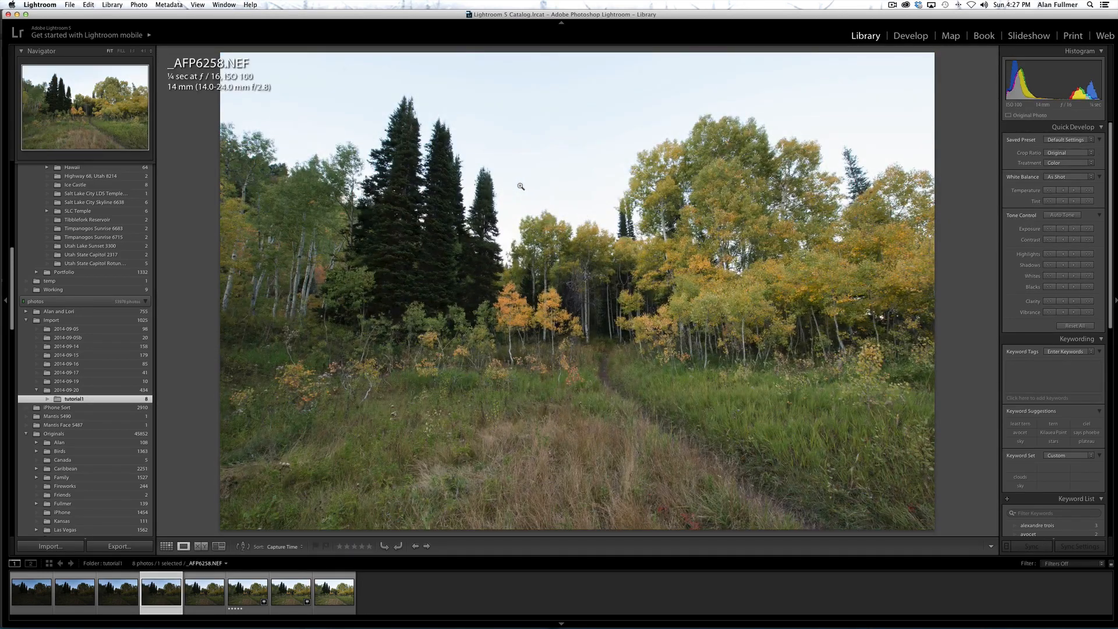
key(Right)
key(Right)
key(Right)
key(Right)
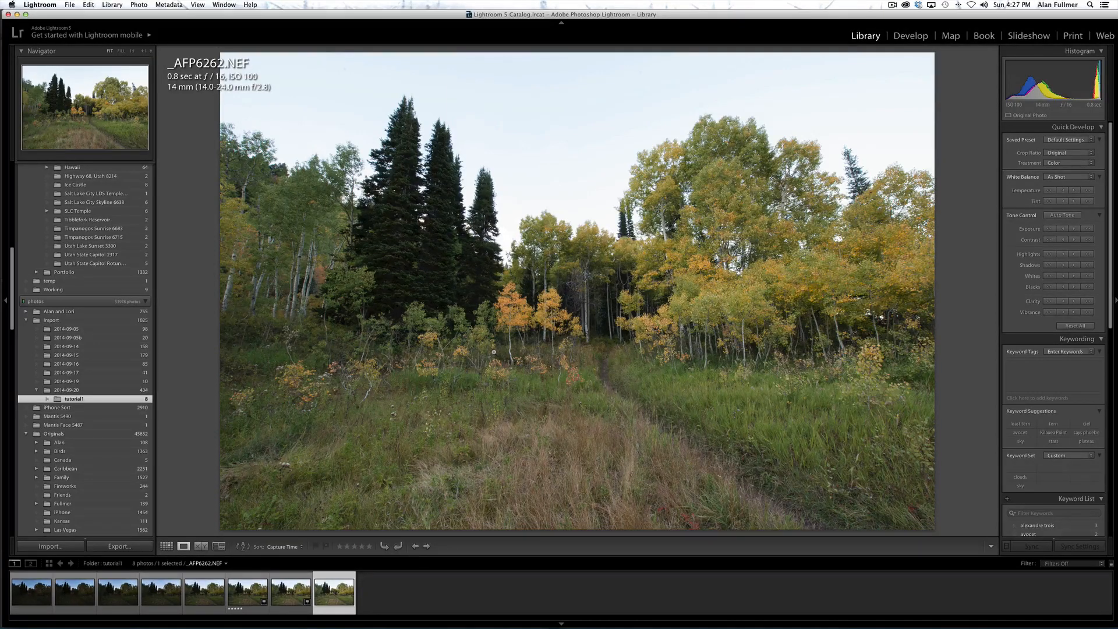
Compare the brightest exposure _AFP6262.NEF with the darkest one _AFP6255.NEF, ending on the brightest.
key(Right)
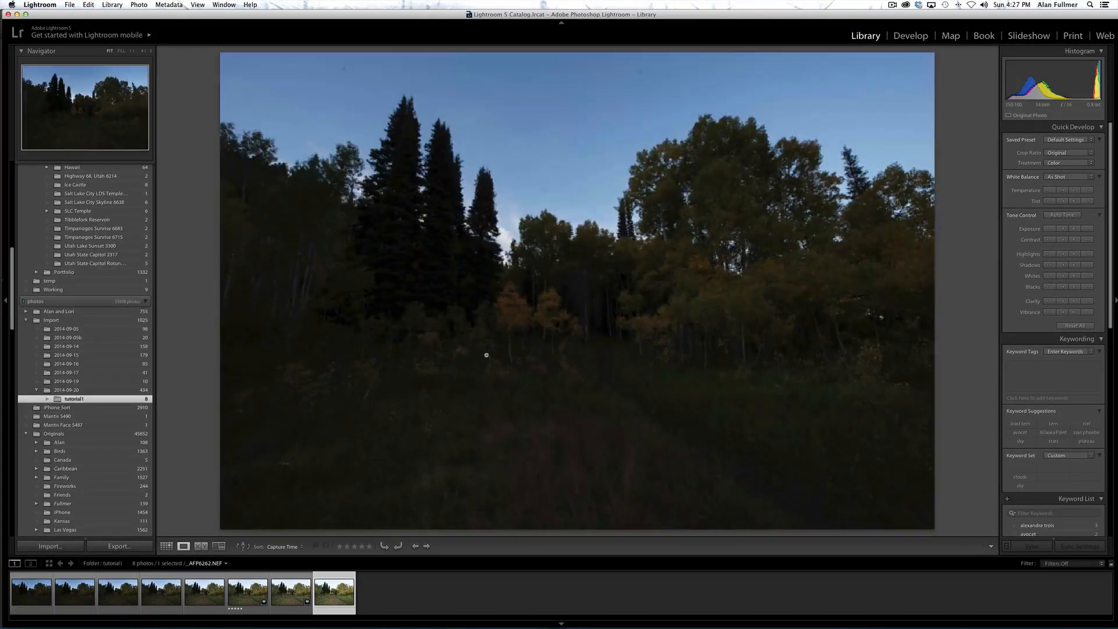
key(Left)
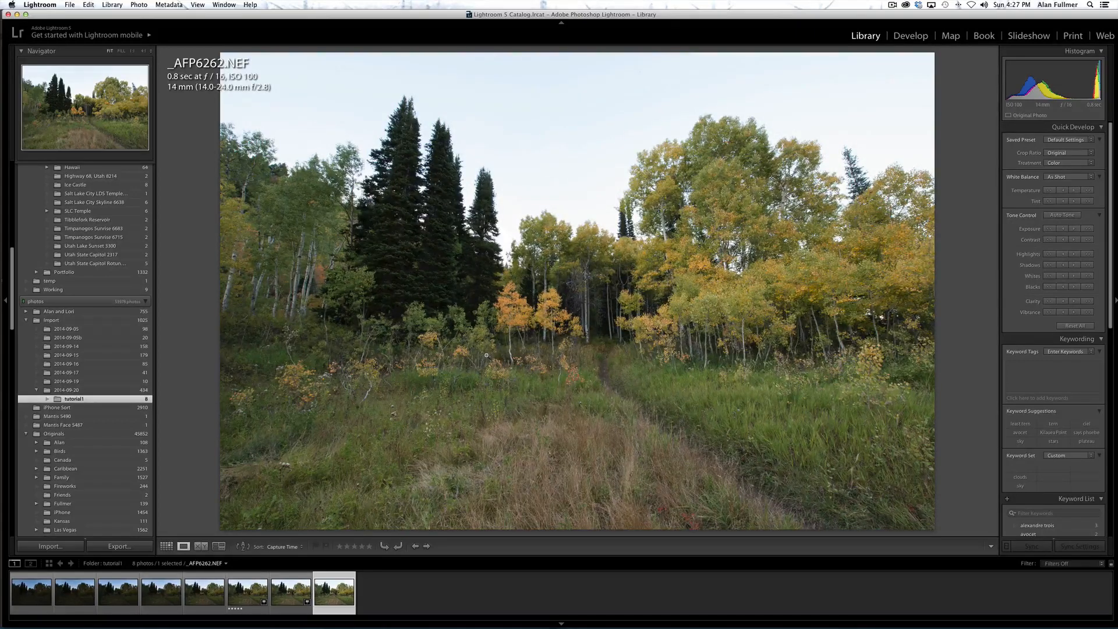
key(Right)
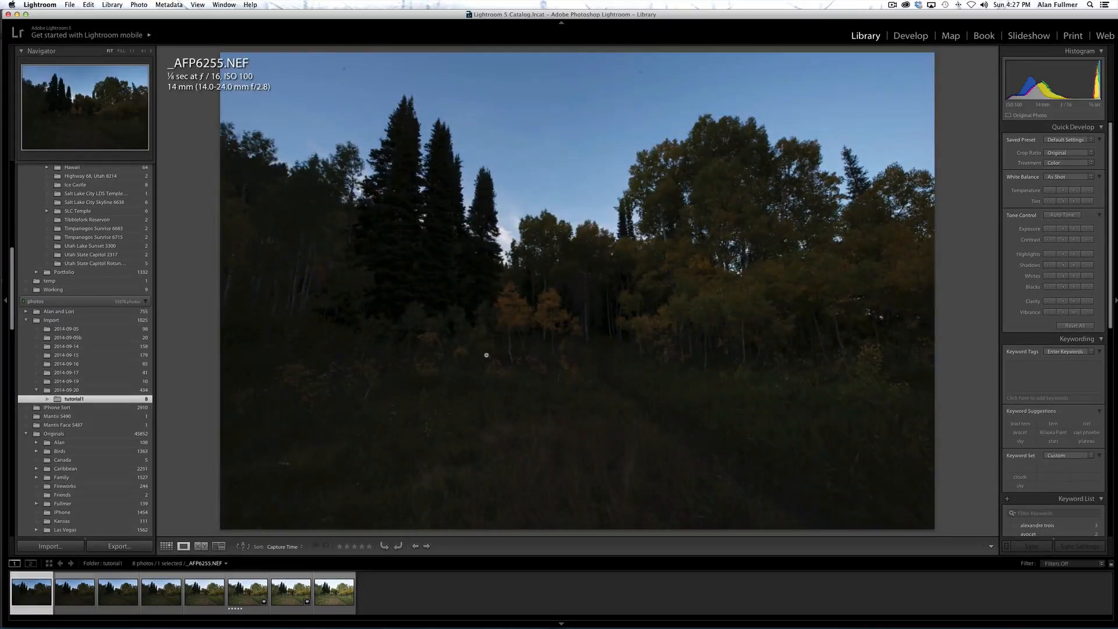
key(Left)
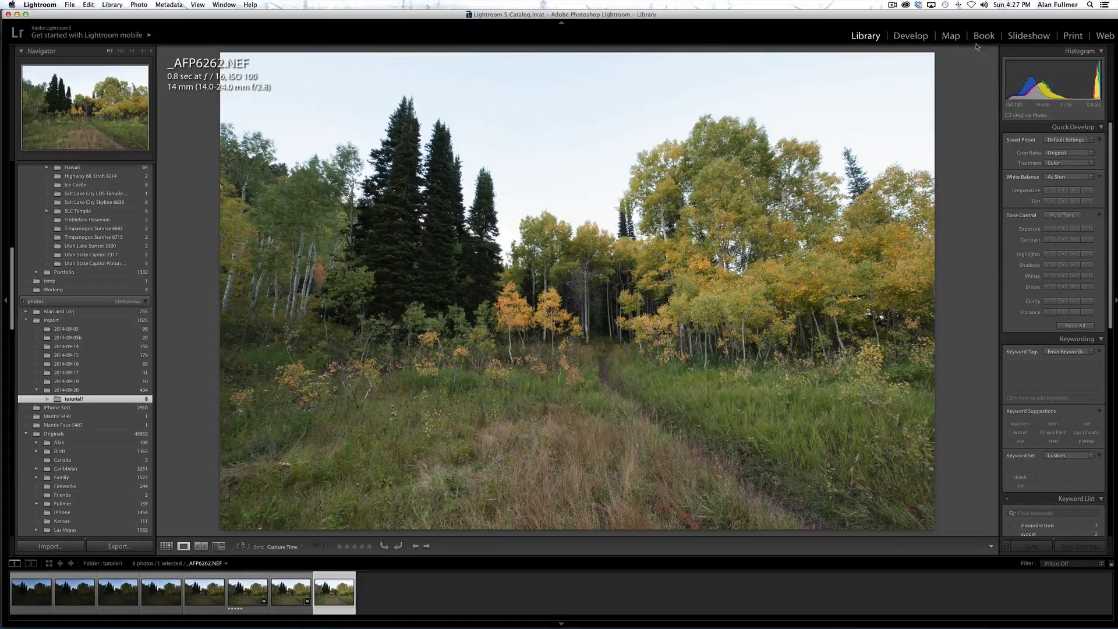
Develop _AFP6262.NEF with Highlights at -100 and Shadows at +28.
click(914, 38)
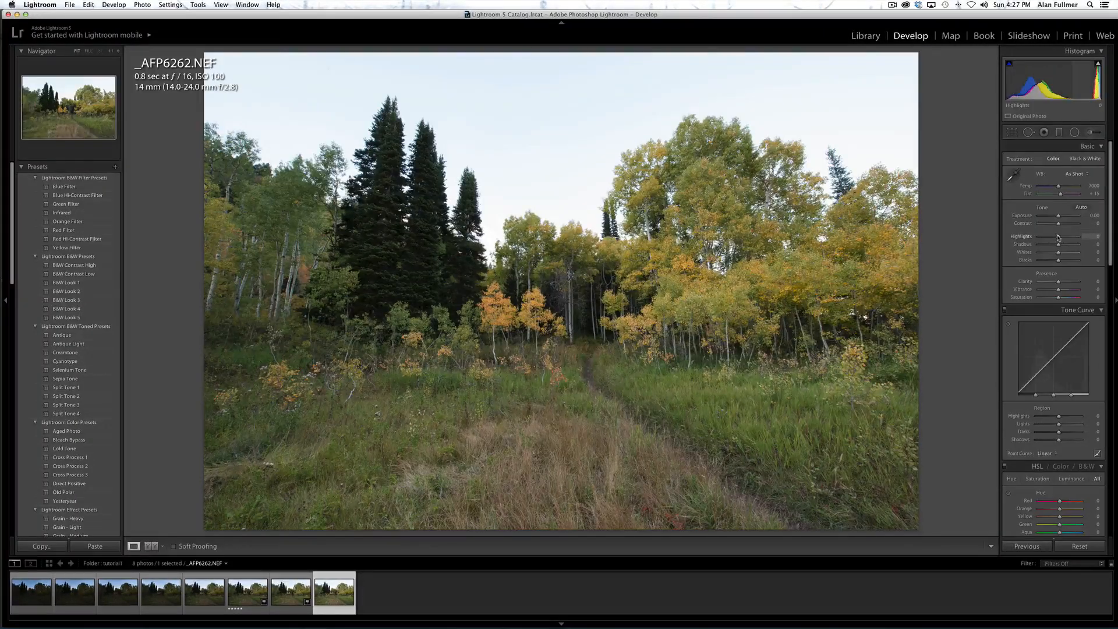
mouse_move(1059, 237)
mouse_down()
mouse_move(1024, 236)
mouse_move(1067, 245)
mouse_up()
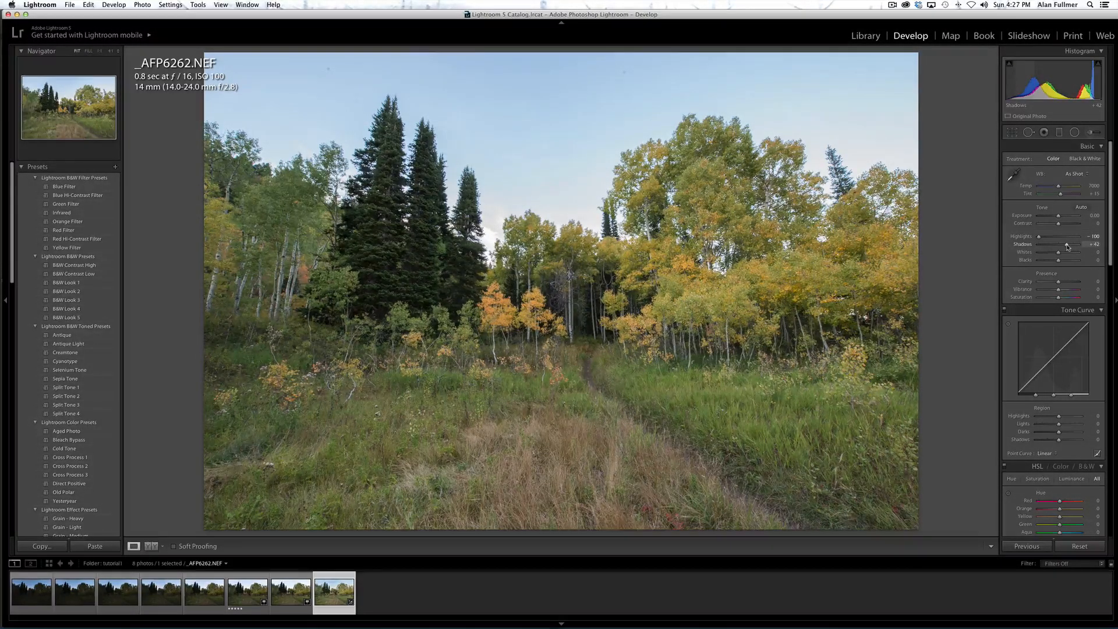
drag(1067, 245, 1064, 245)
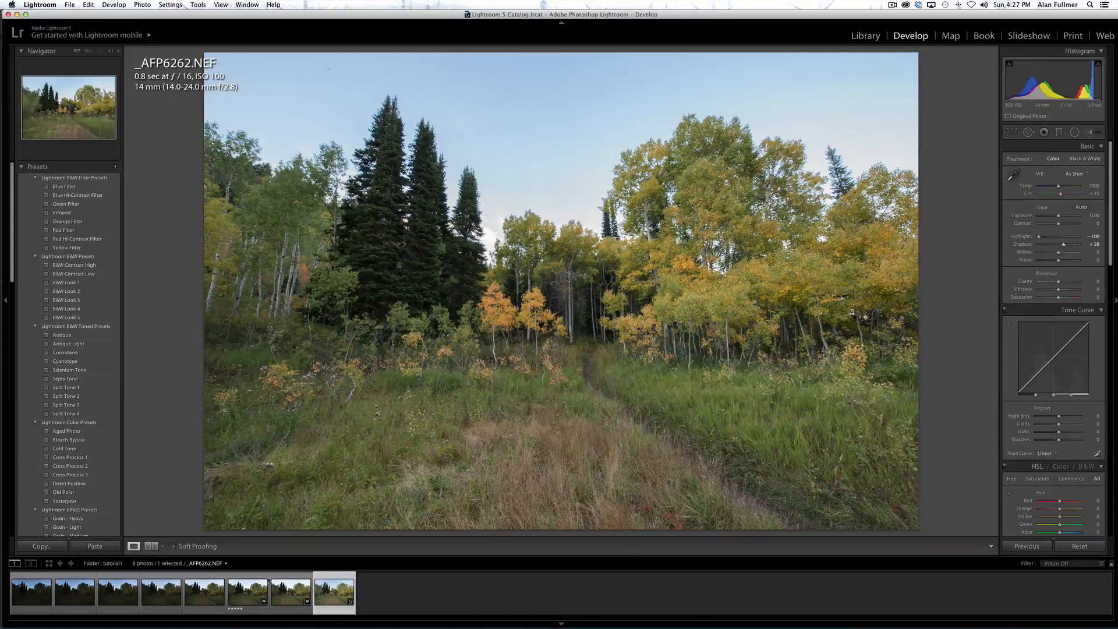
Open _AFP6260.NEF and examine the edges of the evergreen on its right side against the sky at high magnification.
click(247, 593)
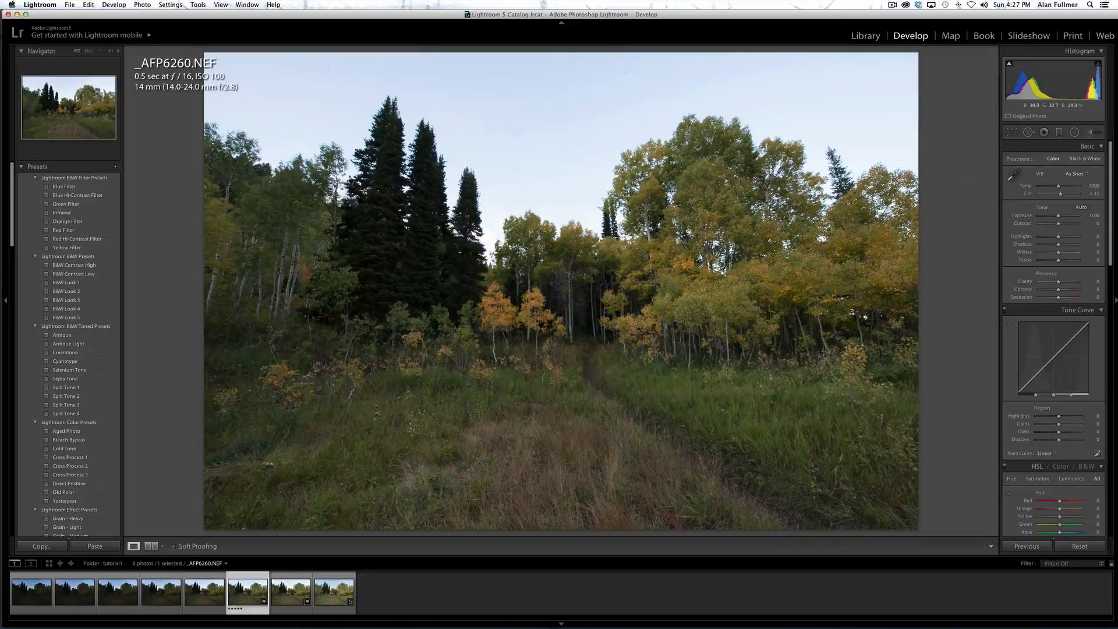
click(834, 158)
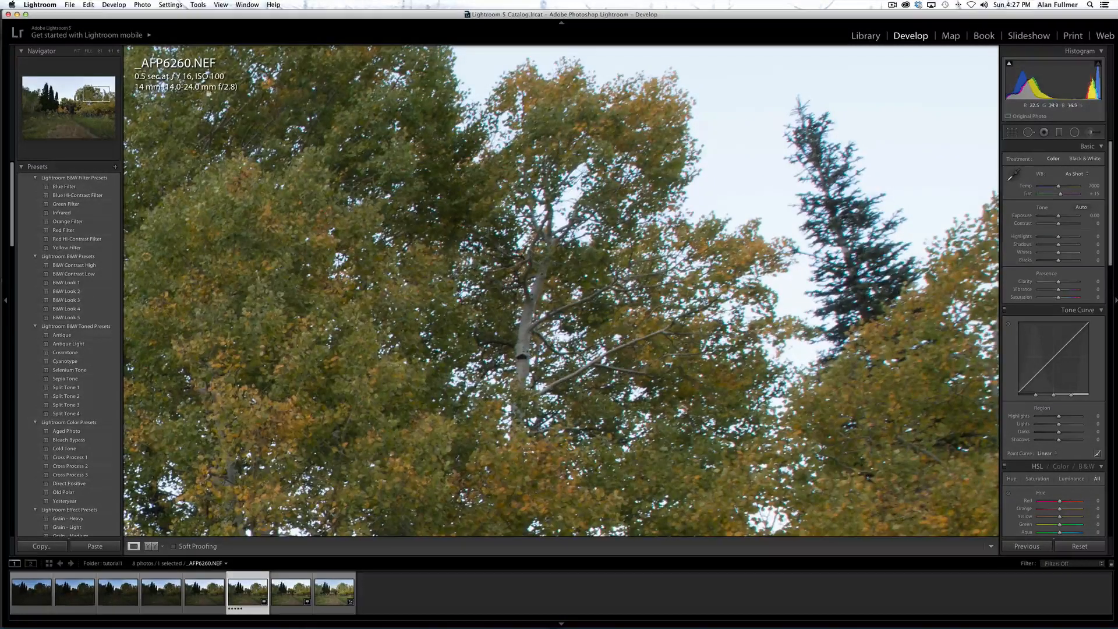
key(super+equal)
key(super+equal)
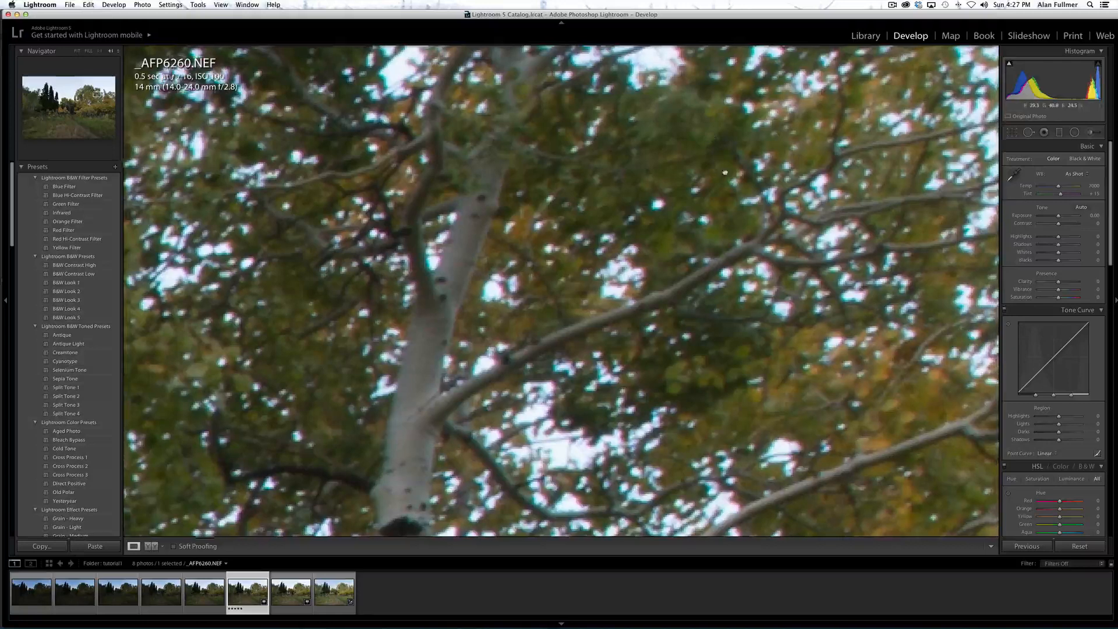
scroll(725, 211, right, 15)
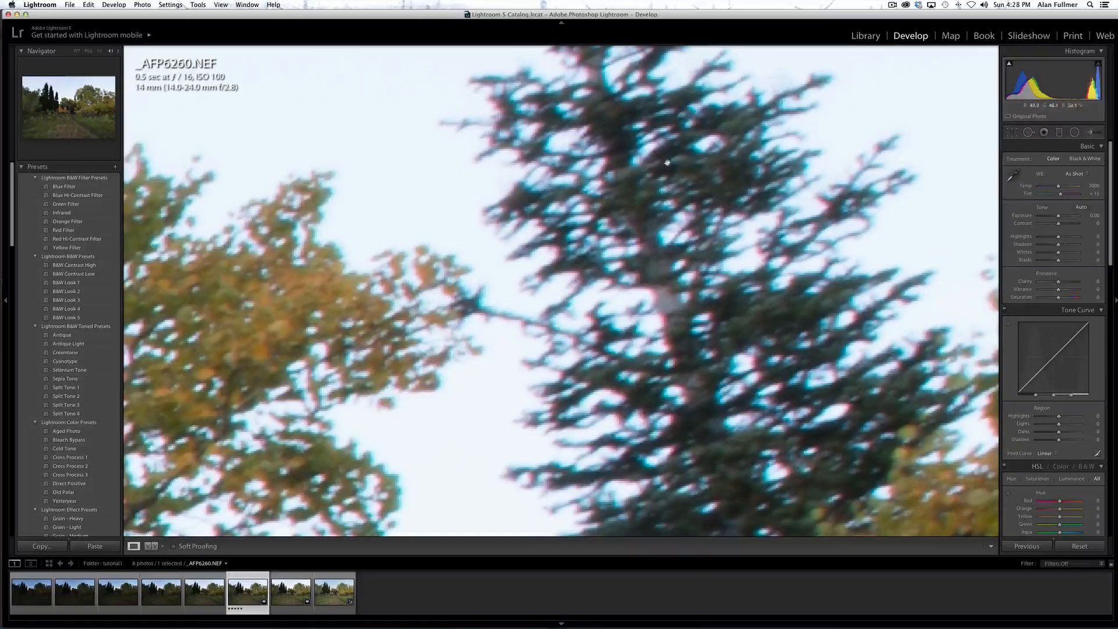
Turn on Remove Chromatic Aberration in the basic lens corrections and return to the full photo.
scroll(1081, 241, down, 15)
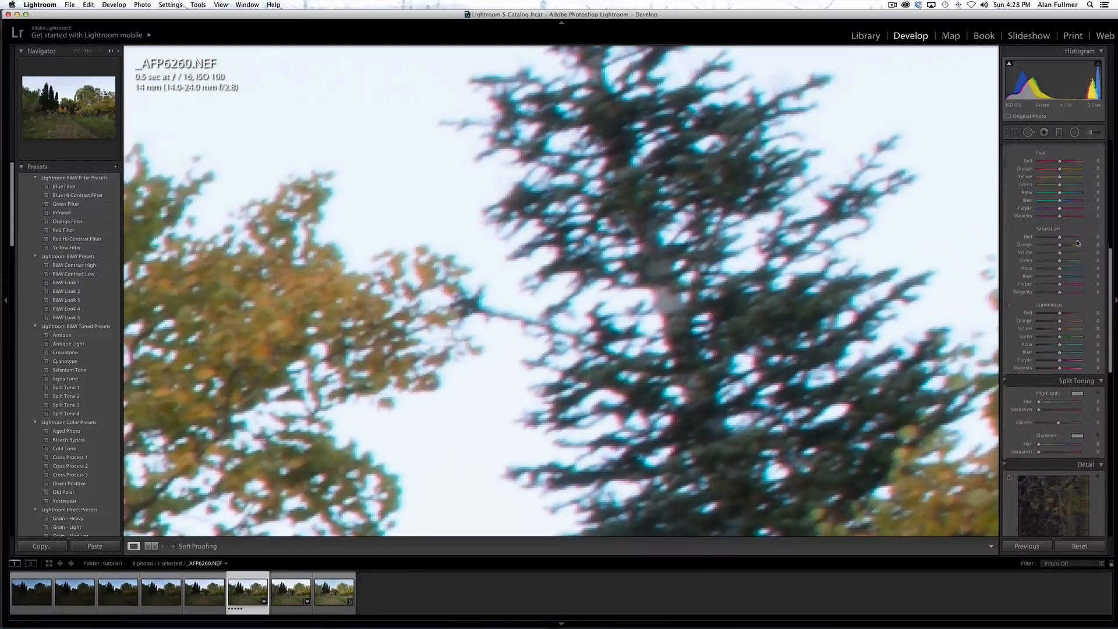
scroll(1078, 243, down, 15)
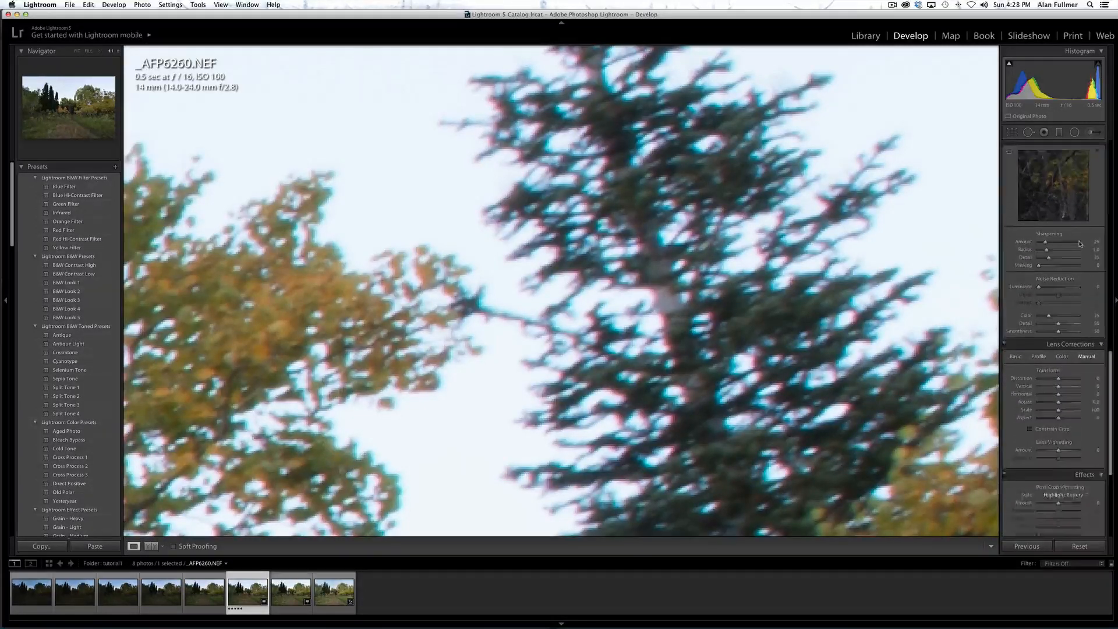
scroll(1081, 241, down, 5)
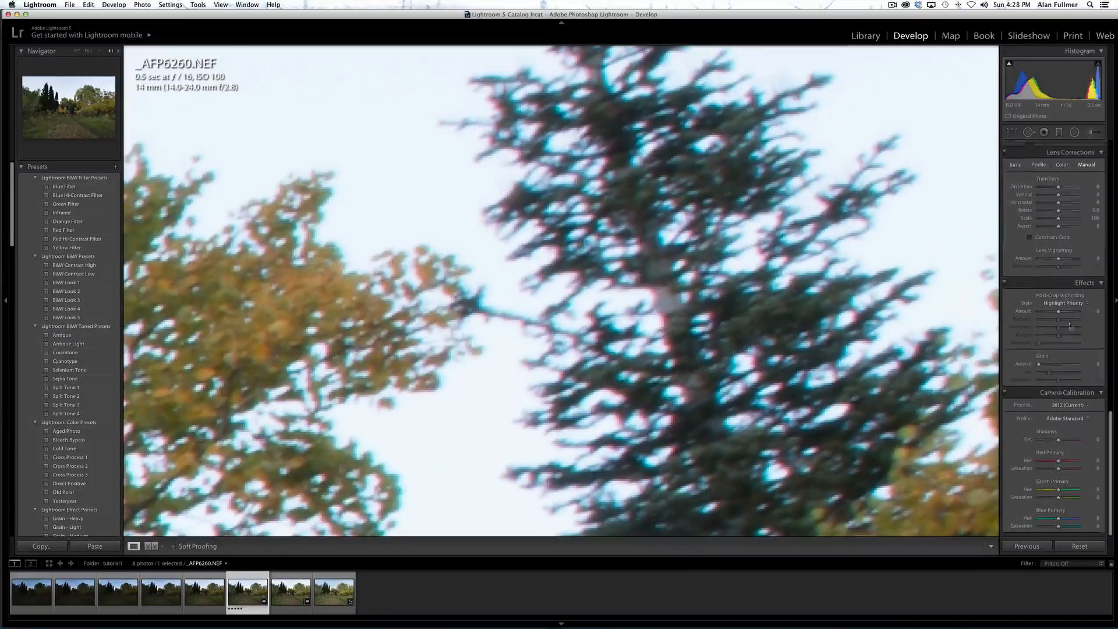
scroll(1067, 336, up, 5)
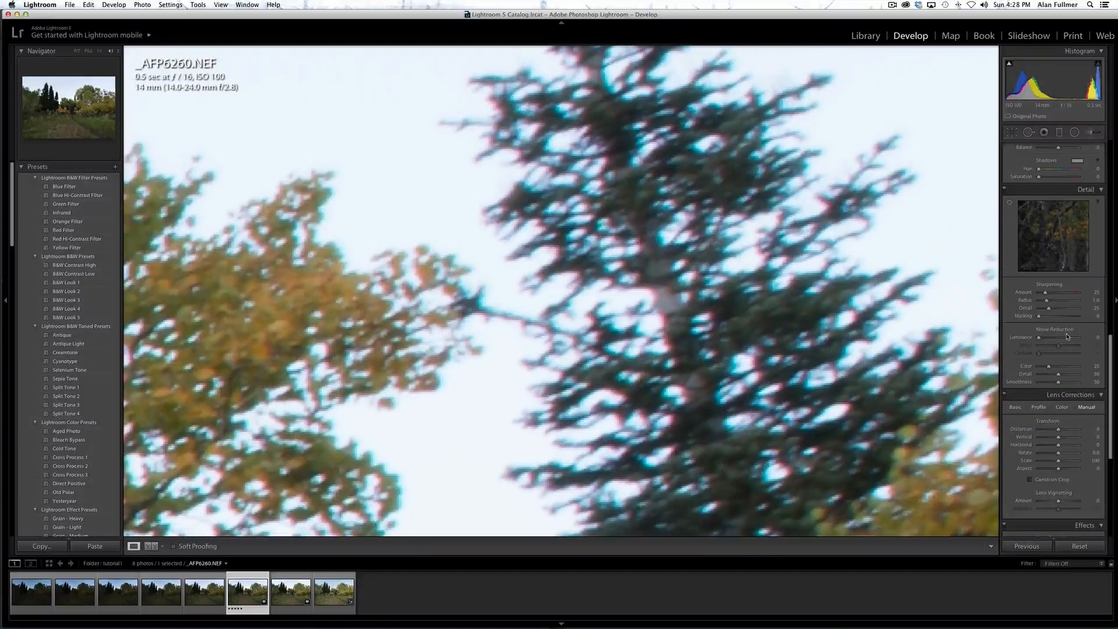
click(1015, 406)
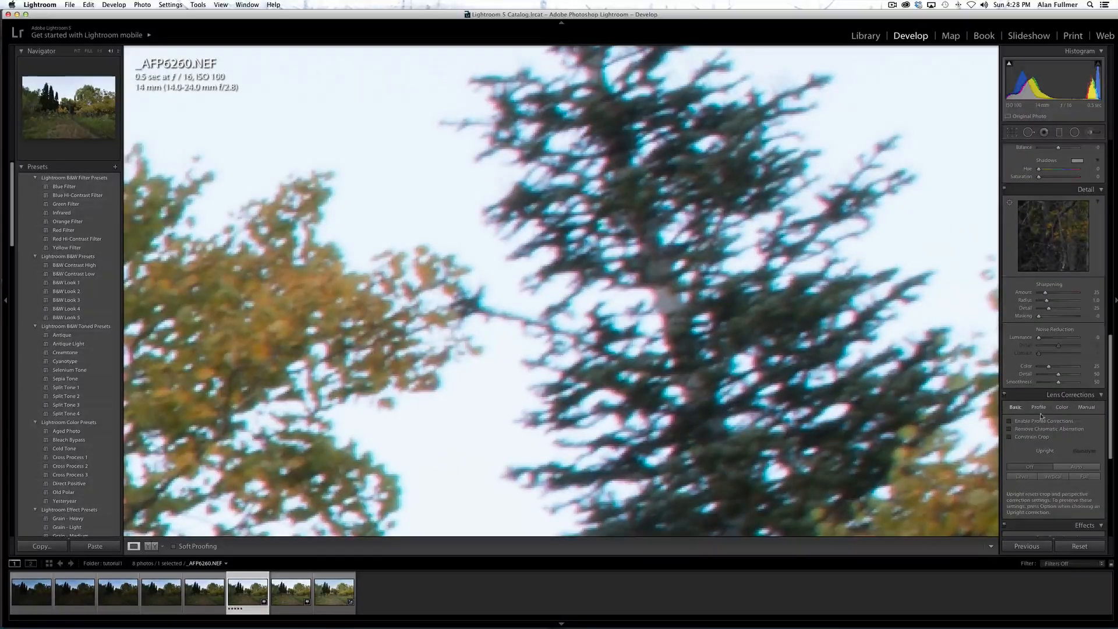
scroll(1041, 416, down, 2)
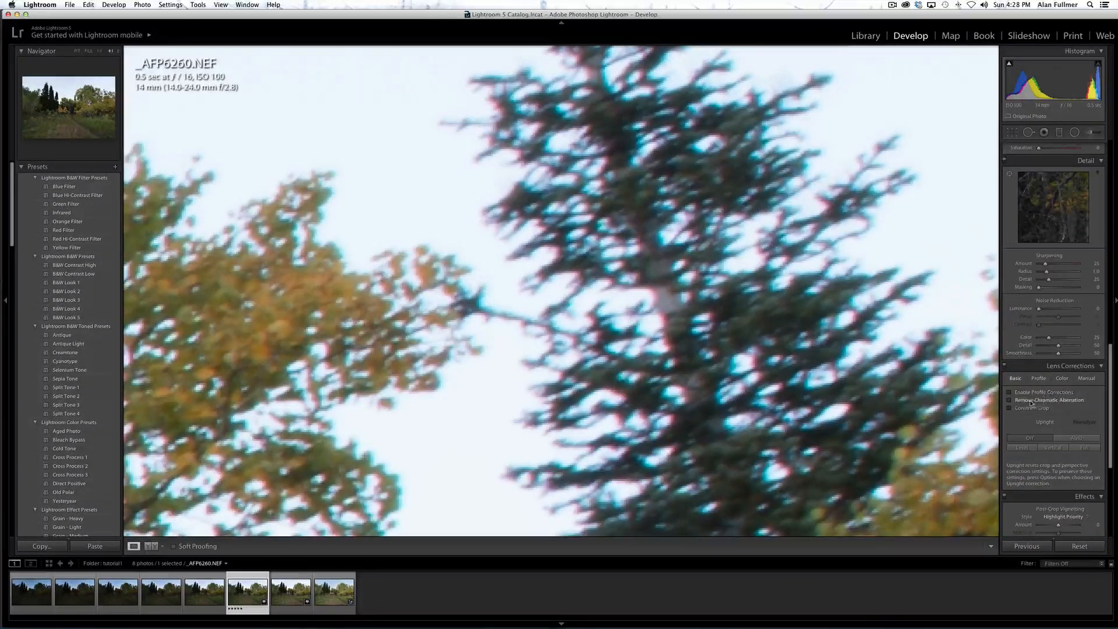
click(1031, 402)
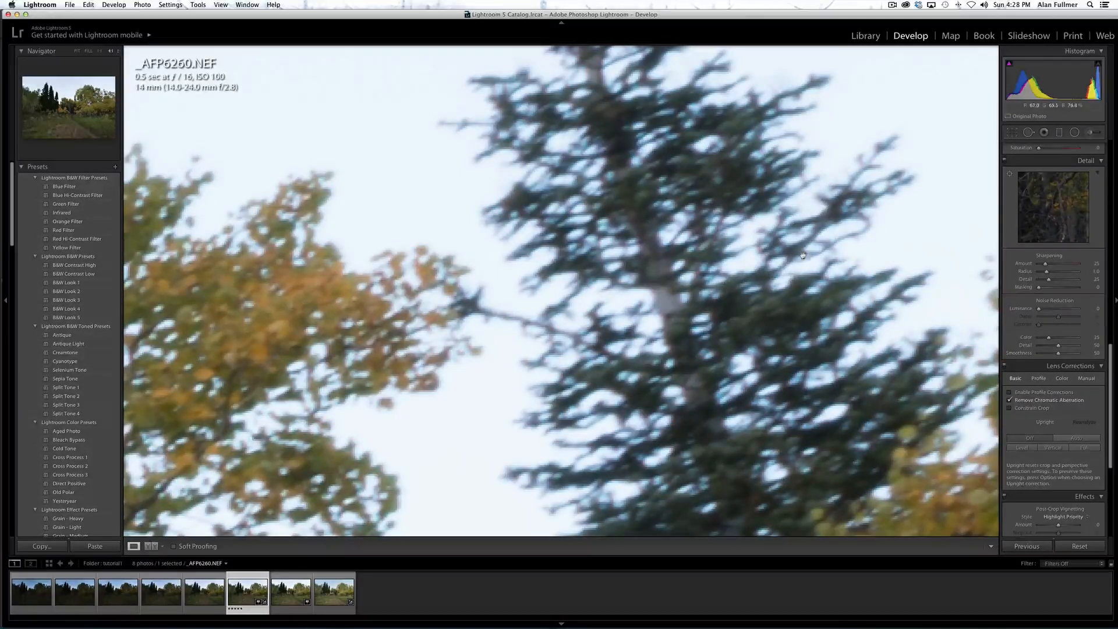
click(751, 262)
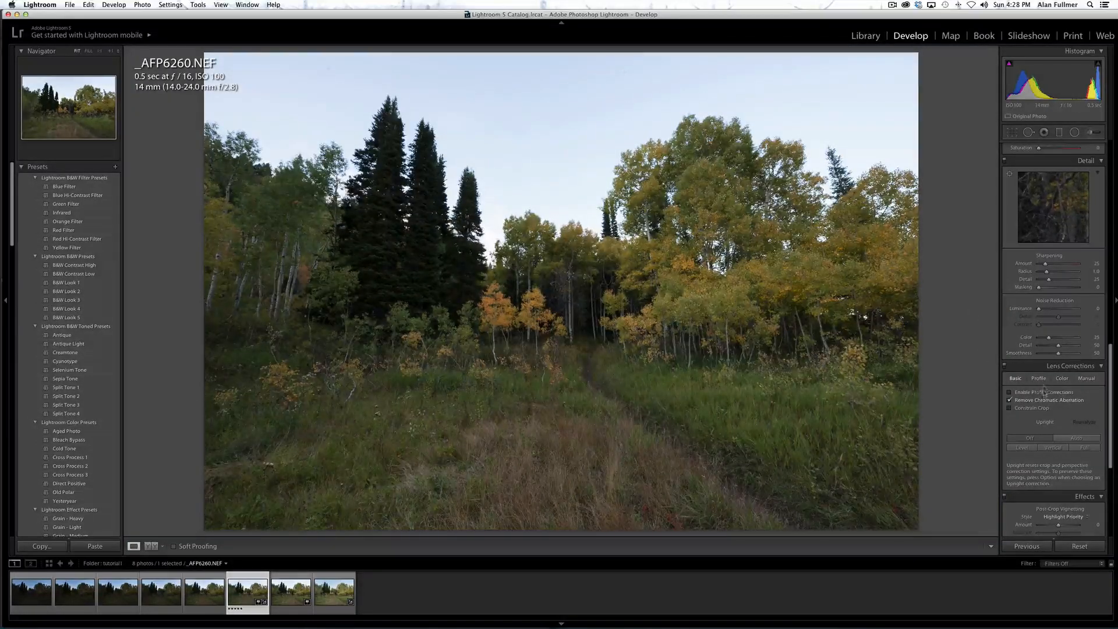
Enable lens profile corrections and set the manual Vertical transform to -38 to straighten the trees.
scroll(1045, 396, down, 1)
scroll(1043, 396, down, 1)
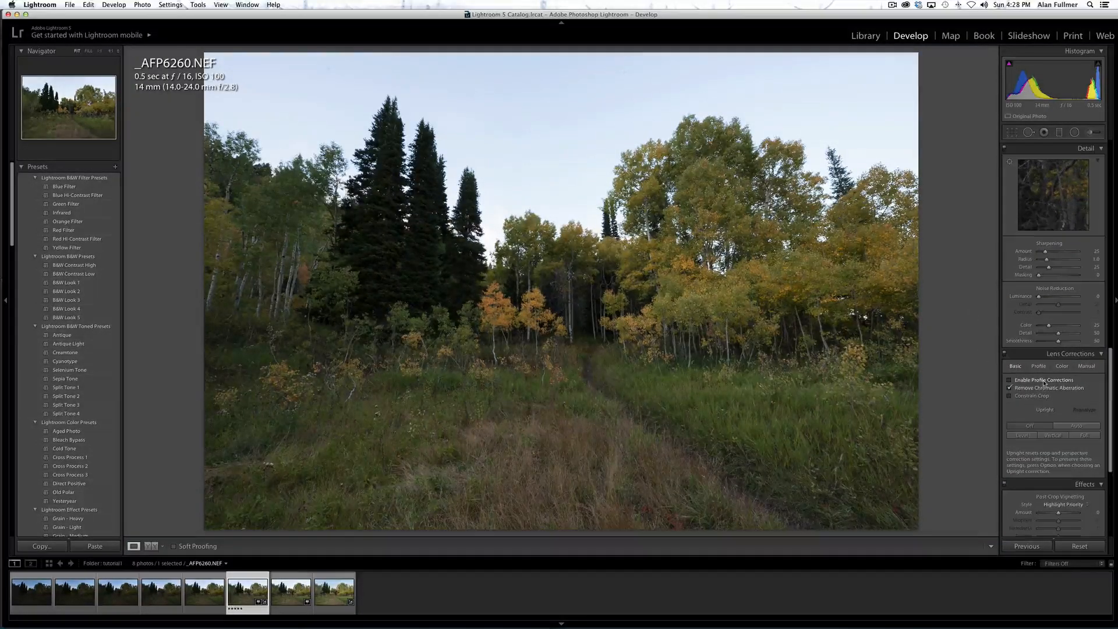
click(1044, 382)
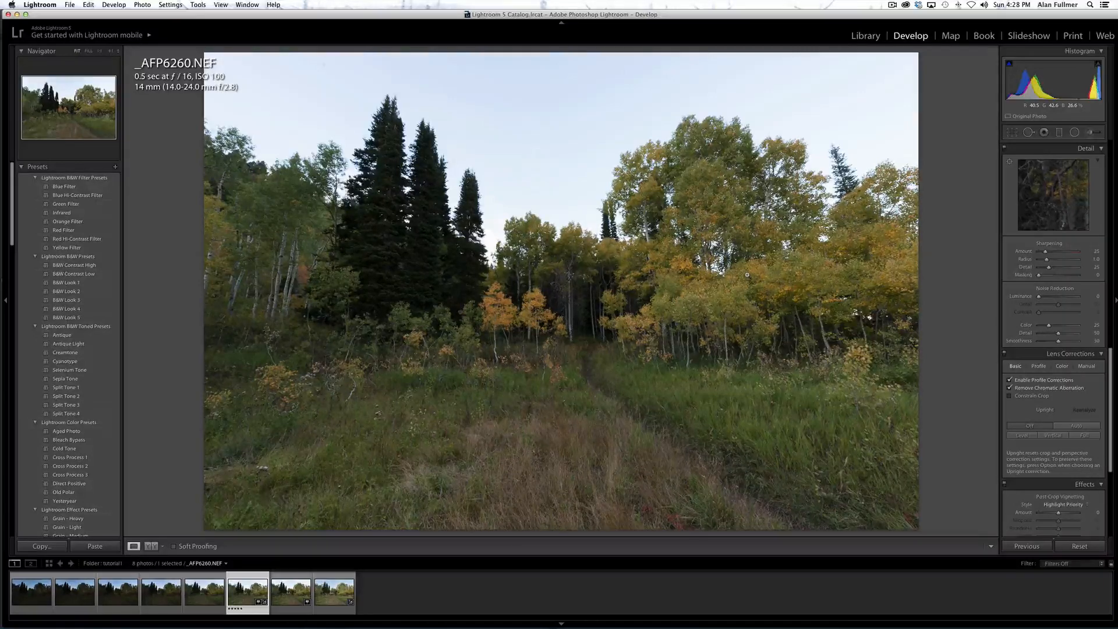
click(1086, 365)
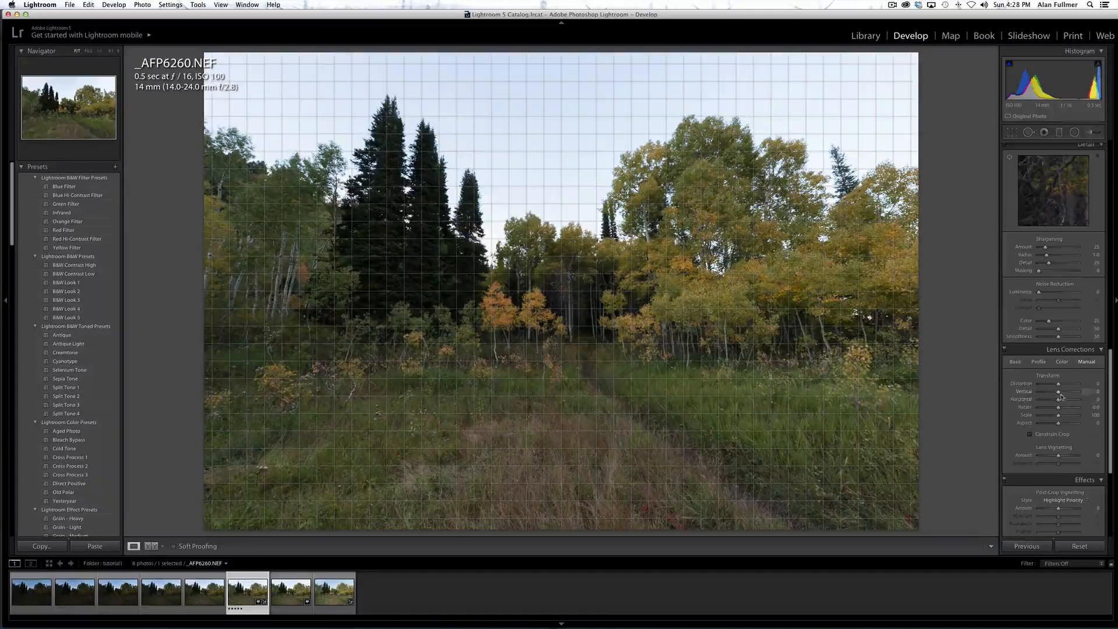
mouse_move(1059, 394)
mouse_down()
mouse_move(1072, 393)
mouse_move(1050, 393)
mouse_up()
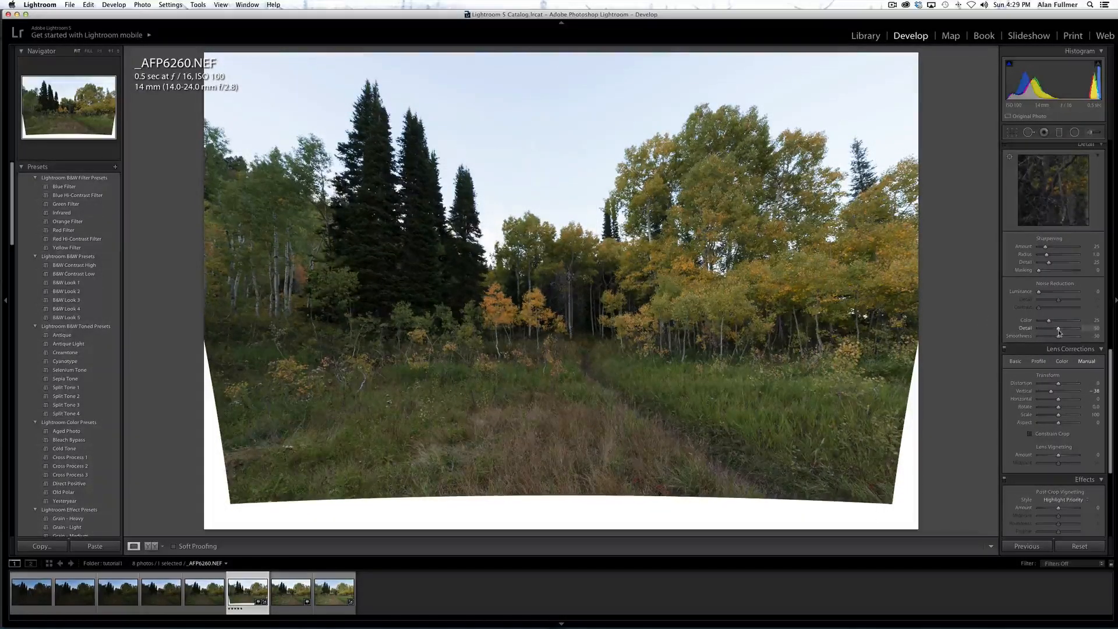
Crop the photo at its original aspect ratio to exclude the white edges, repositioning the image within the frame, and apply the crop.
scroll(1047, 221, up, 10)
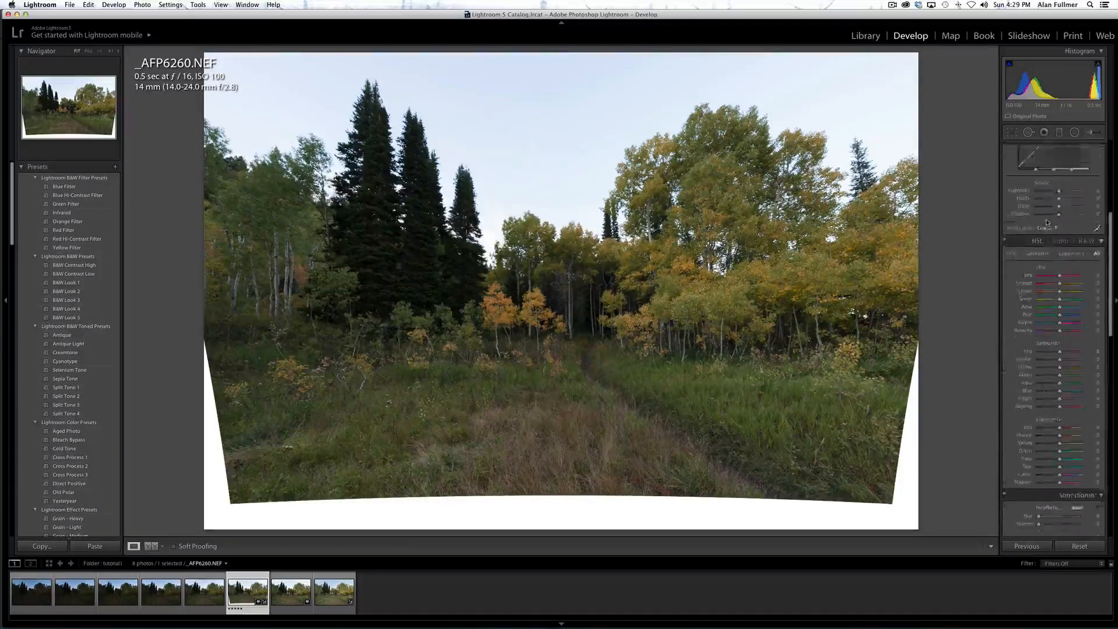
click(1011, 134)
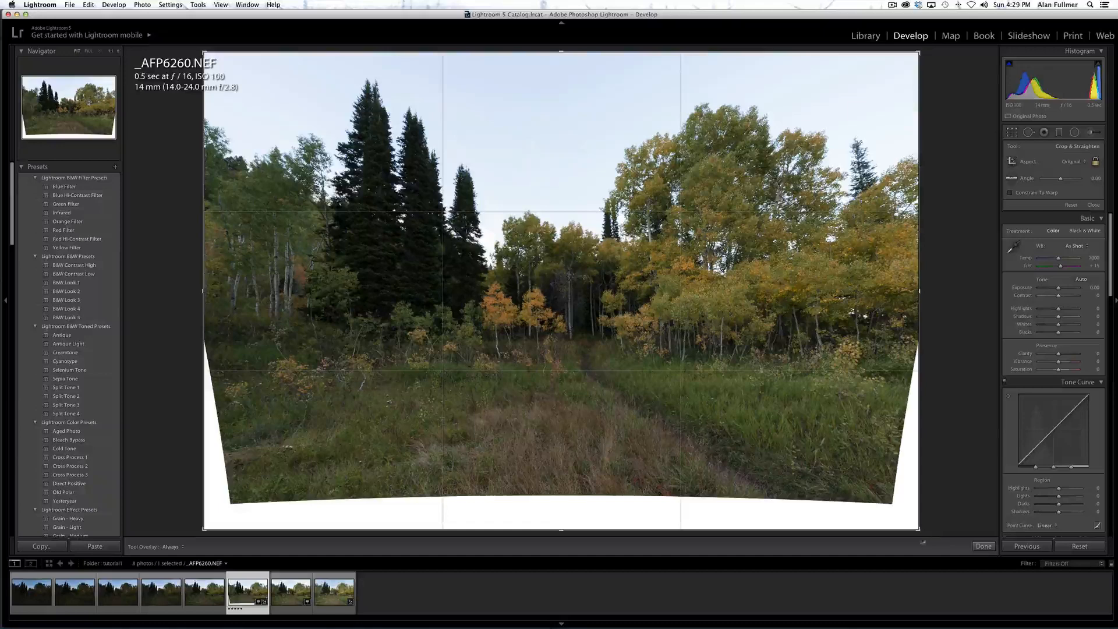
drag(919, 529, 902, 510)
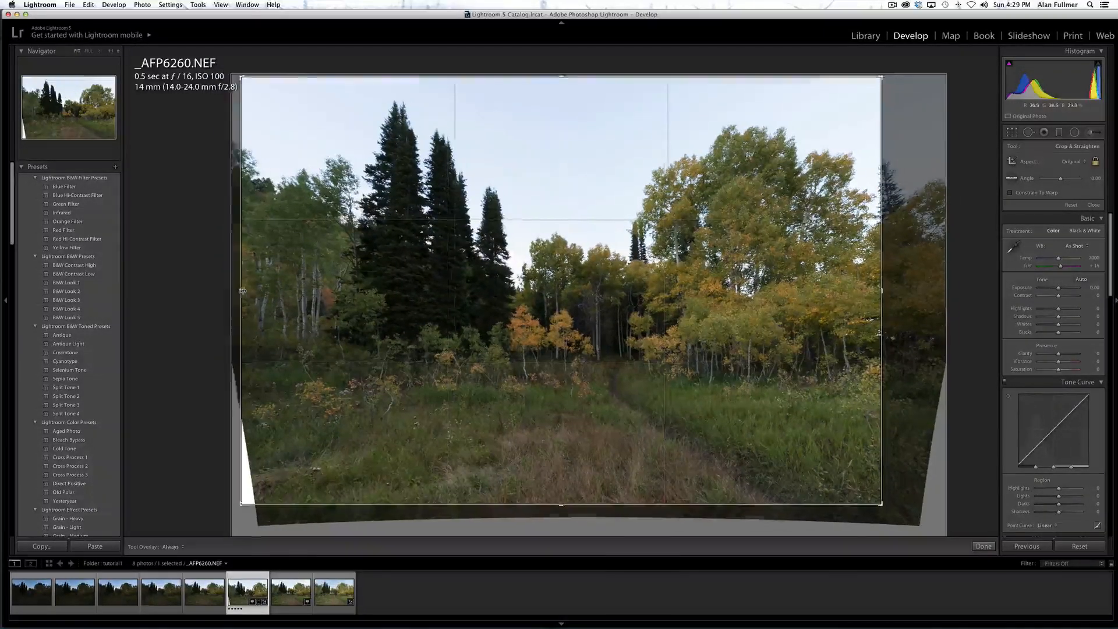
drag(242, 290, 263, 290)
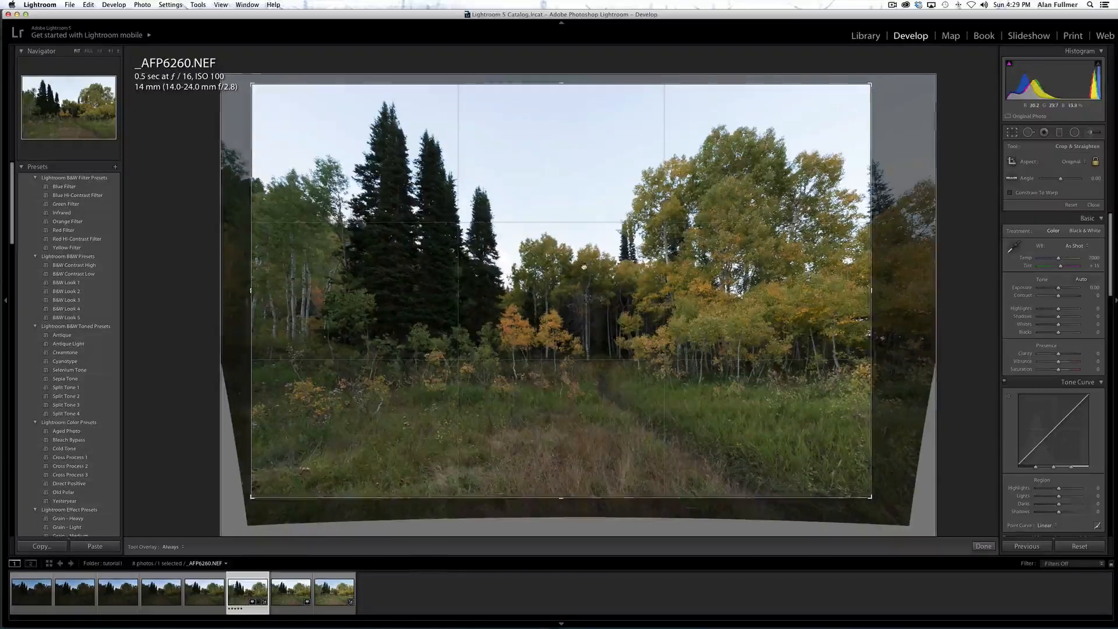
drag(584, 267, 584, 280)
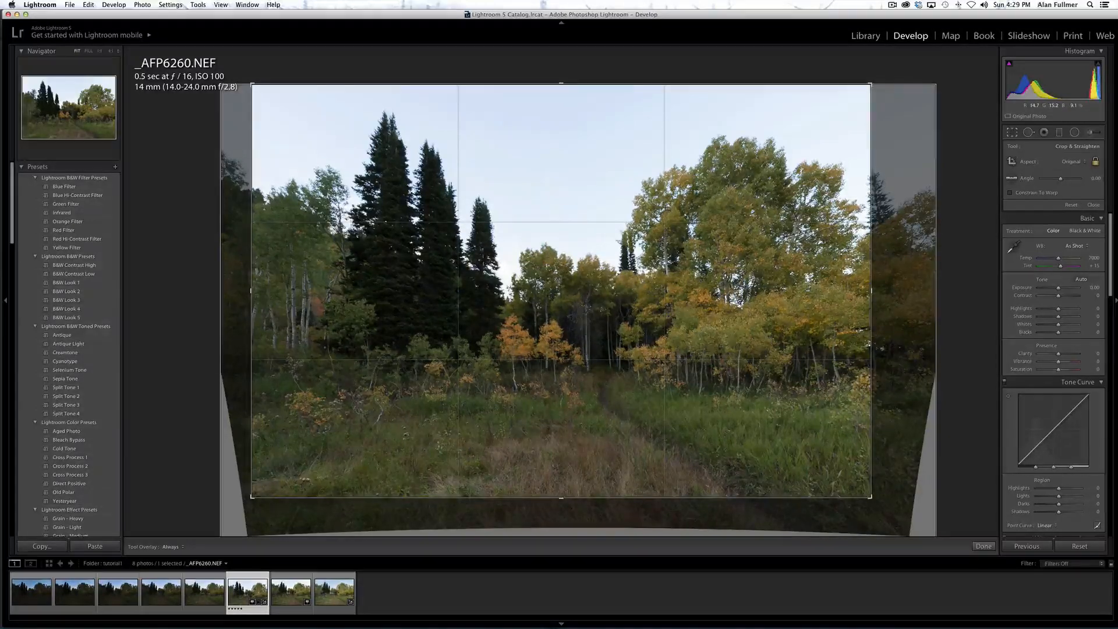
drag(570, 326, 579, 325)
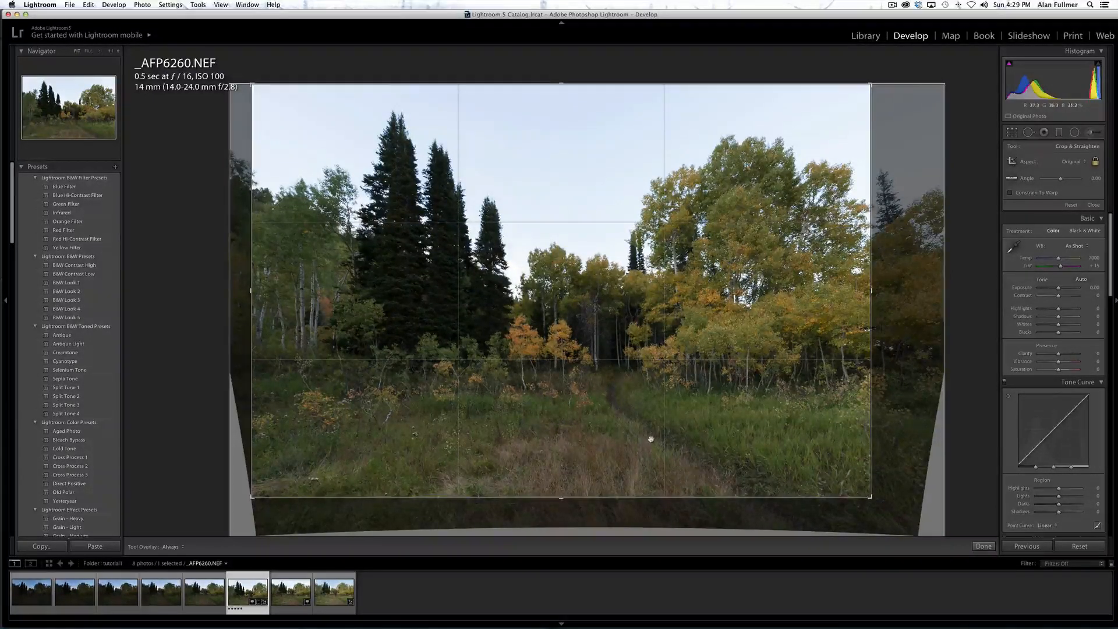
key(Return)
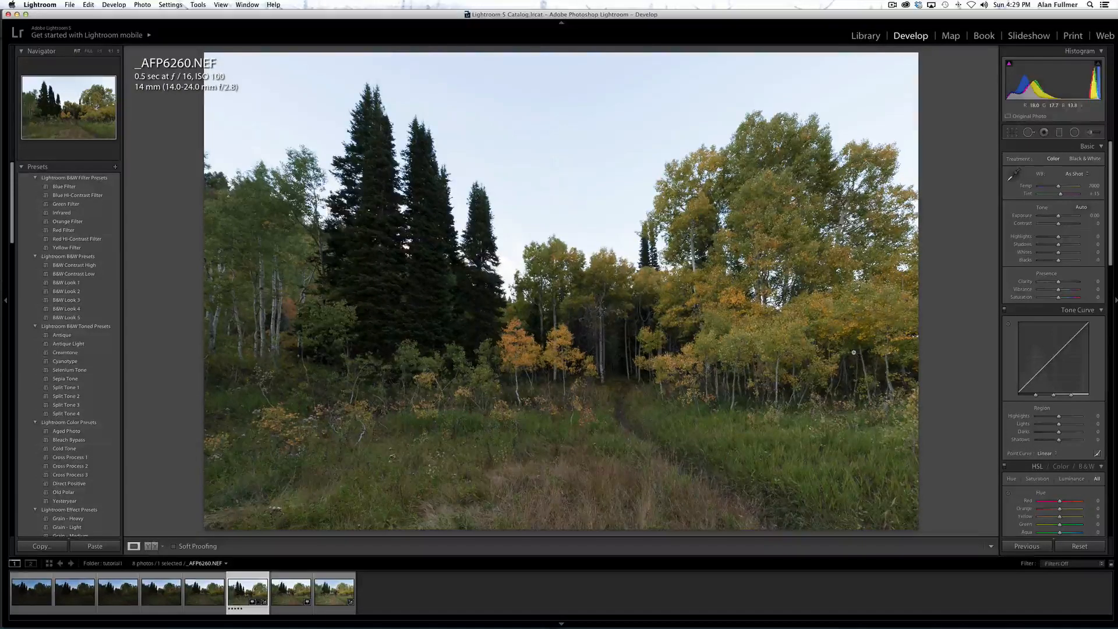
Set HSL hue to red -10, orange -46 and yellow -40, and saturation to red +19, orange +31 and yellow +28.
scroll(1099, 365, down, 2)
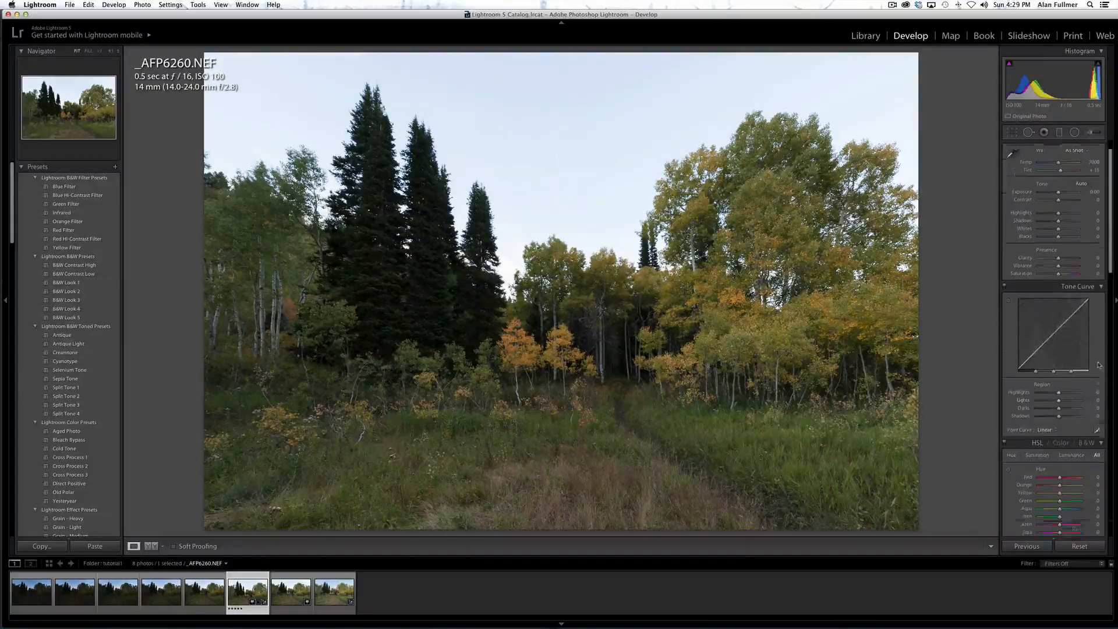
scroll(1098, 365, down, 10)
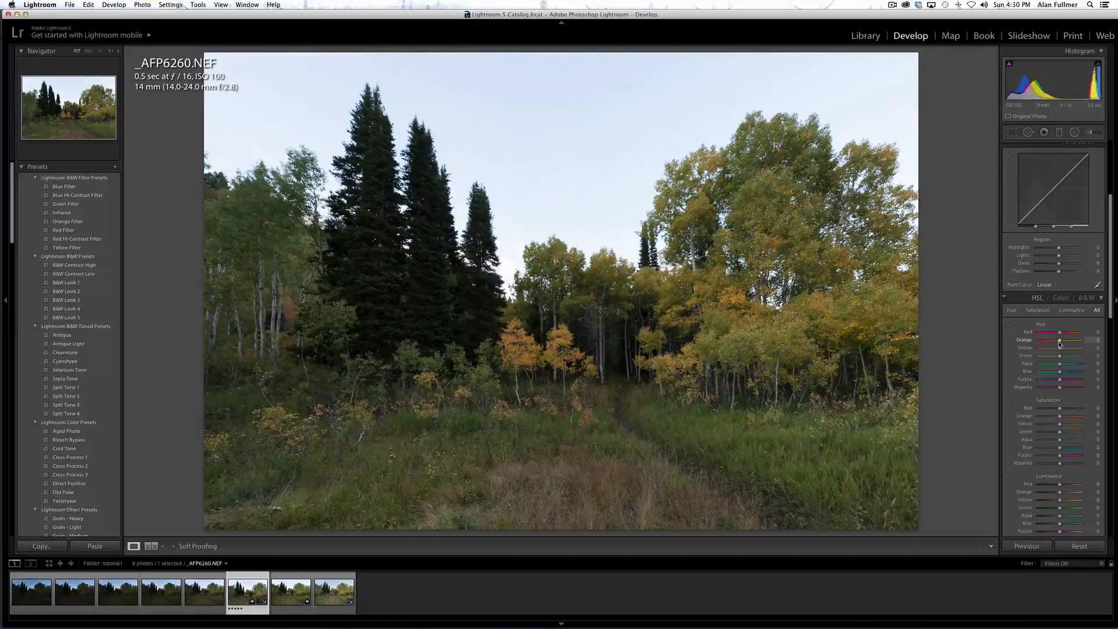
drag(1059, 348, 1047, 342)
drag(1060, 407, 1067, 425)
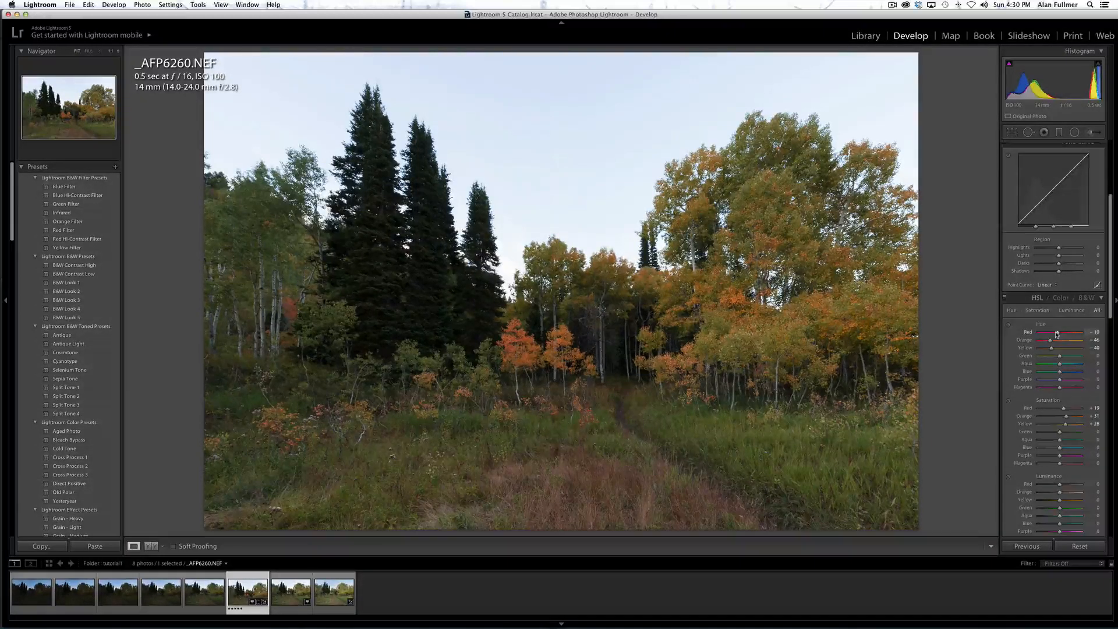
Keep the 2012 process, set the camera calibration profile to Camera Neutral, and inspect the central tree trunks at high magnification.
scroll(1057, 336, down, 10)
scroll(1057, 335, down, 5)
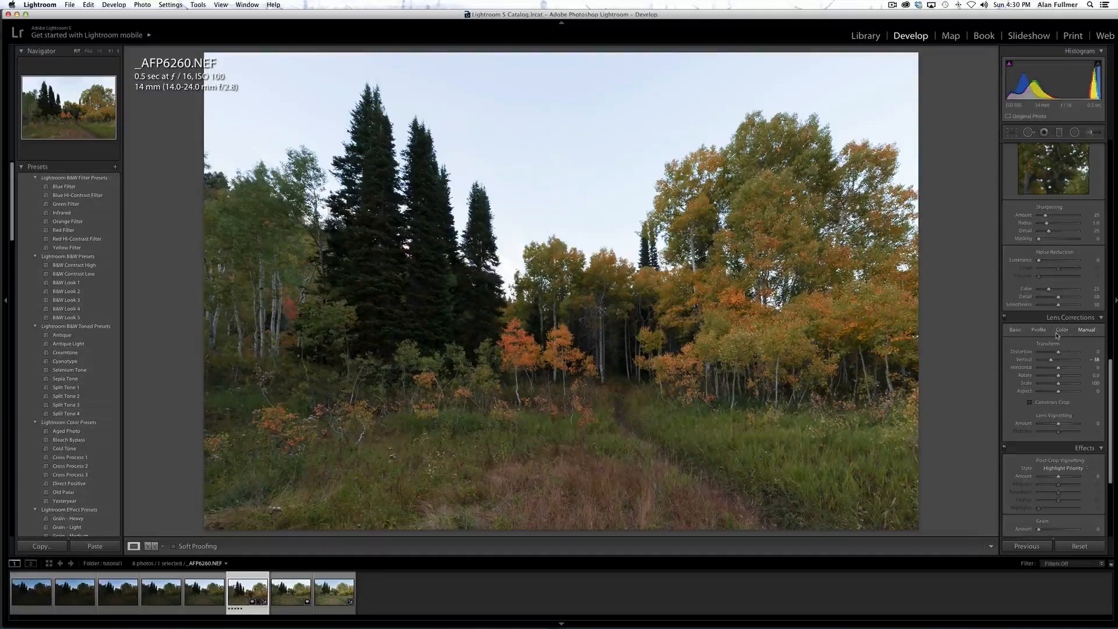
scroll(1056, 336, down, 3)
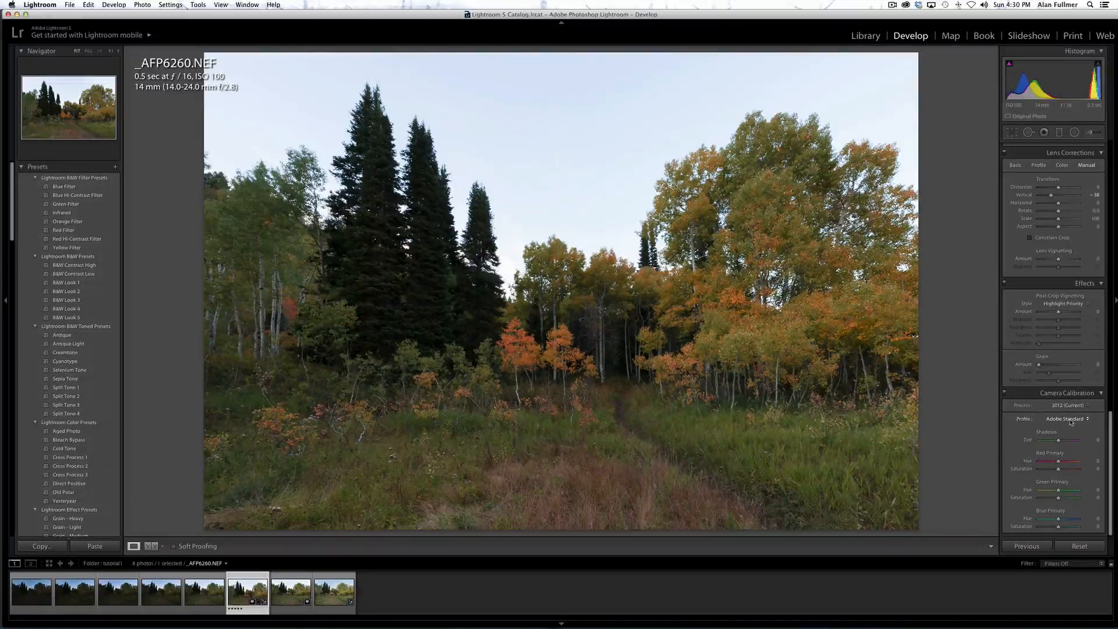
click(1067, 405)
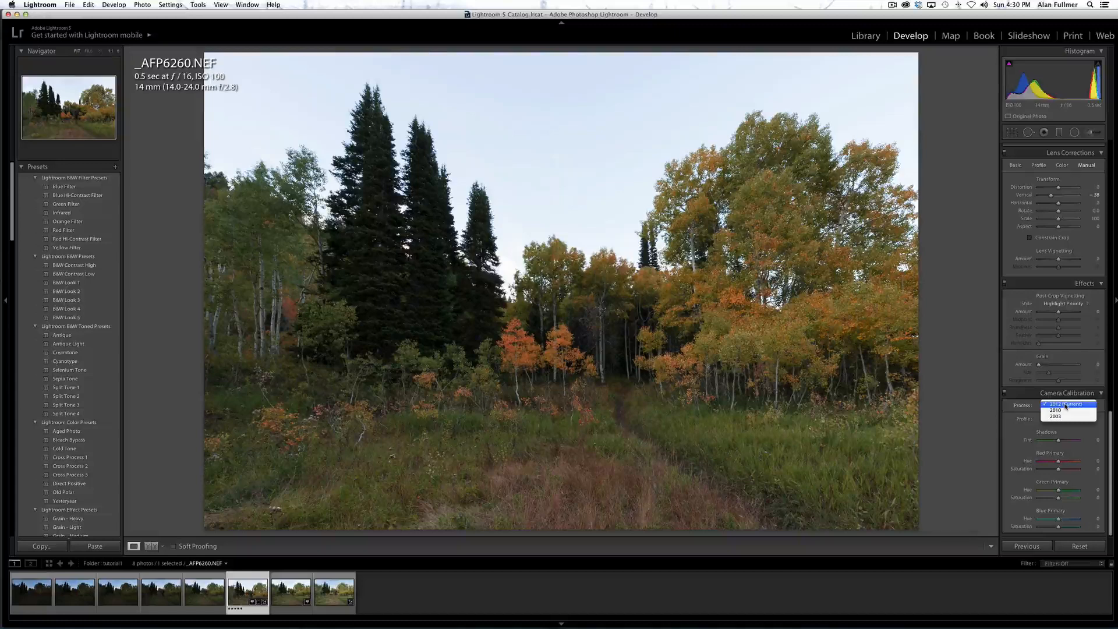
click(1066, 407)
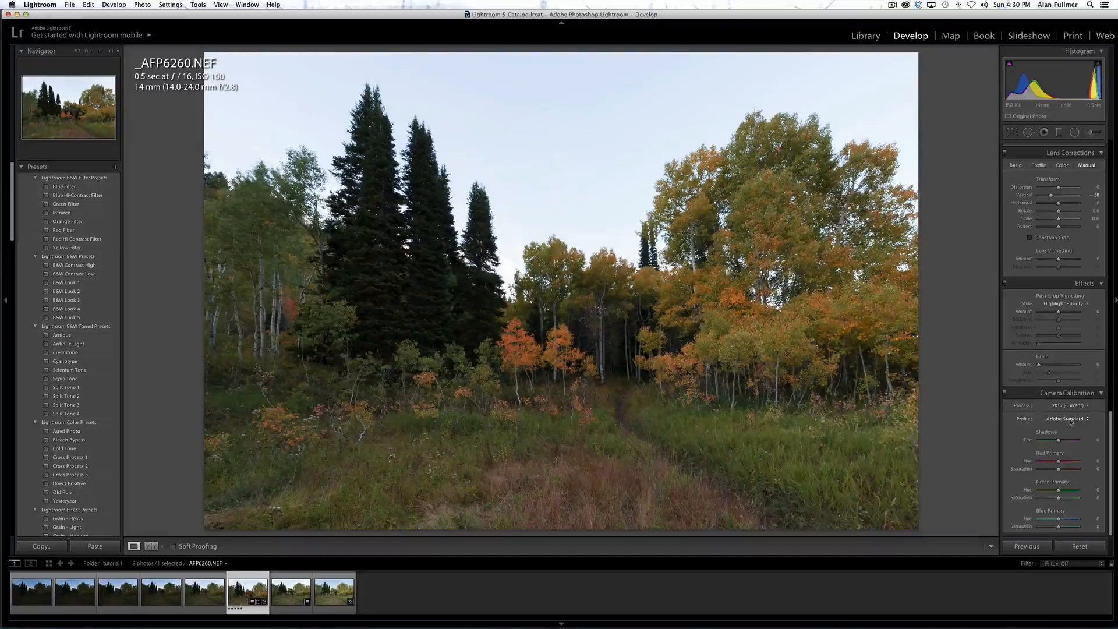
click(1070, 421)
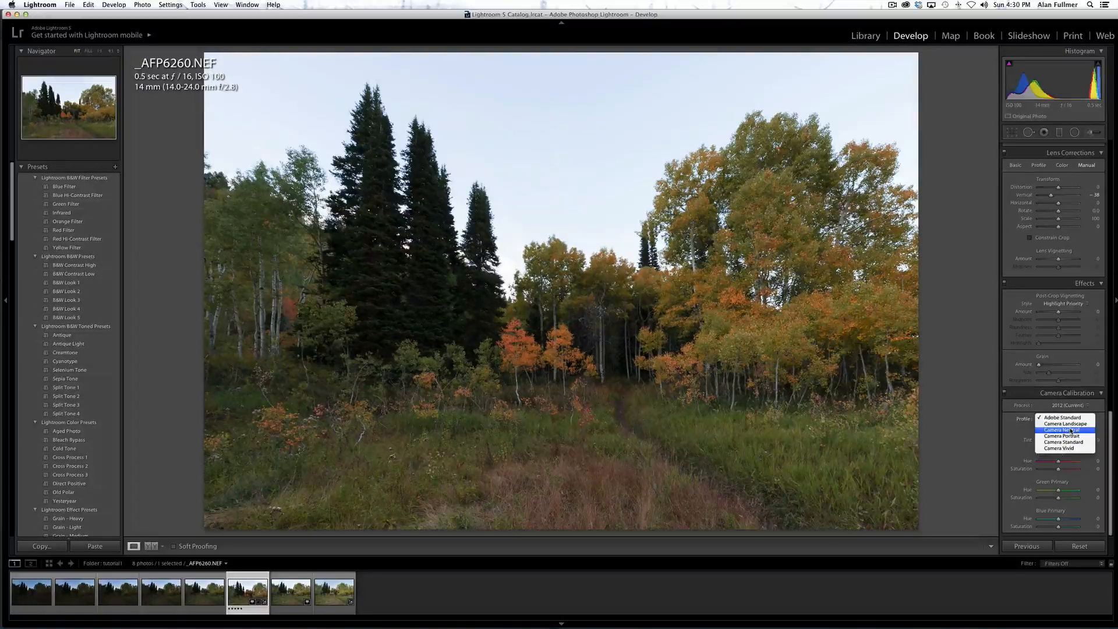
click(1071, 430)
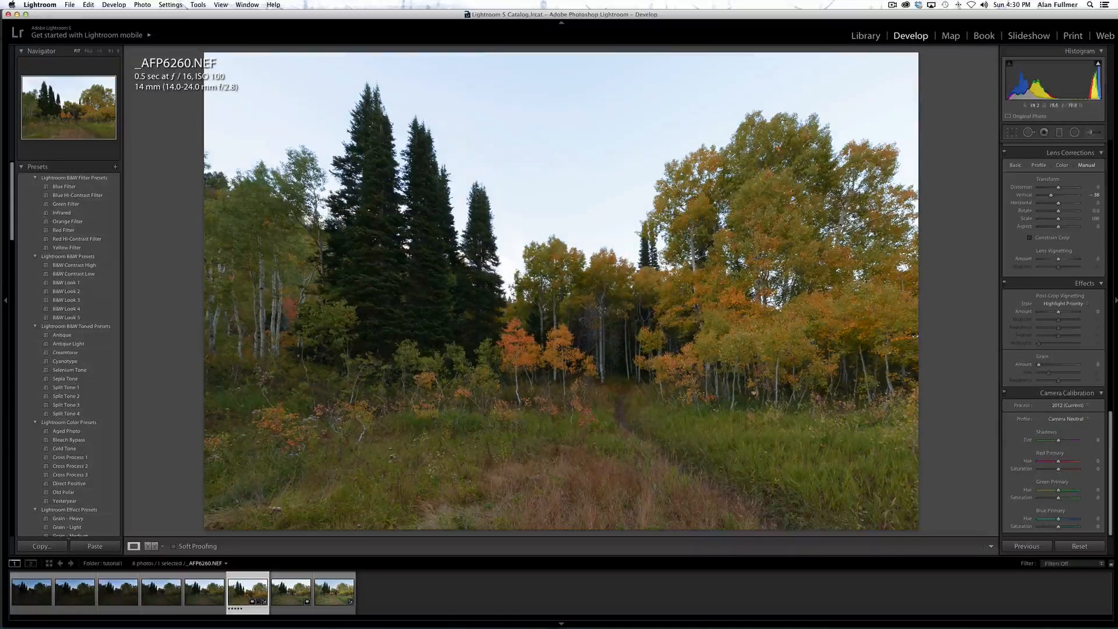
click(615, 352)
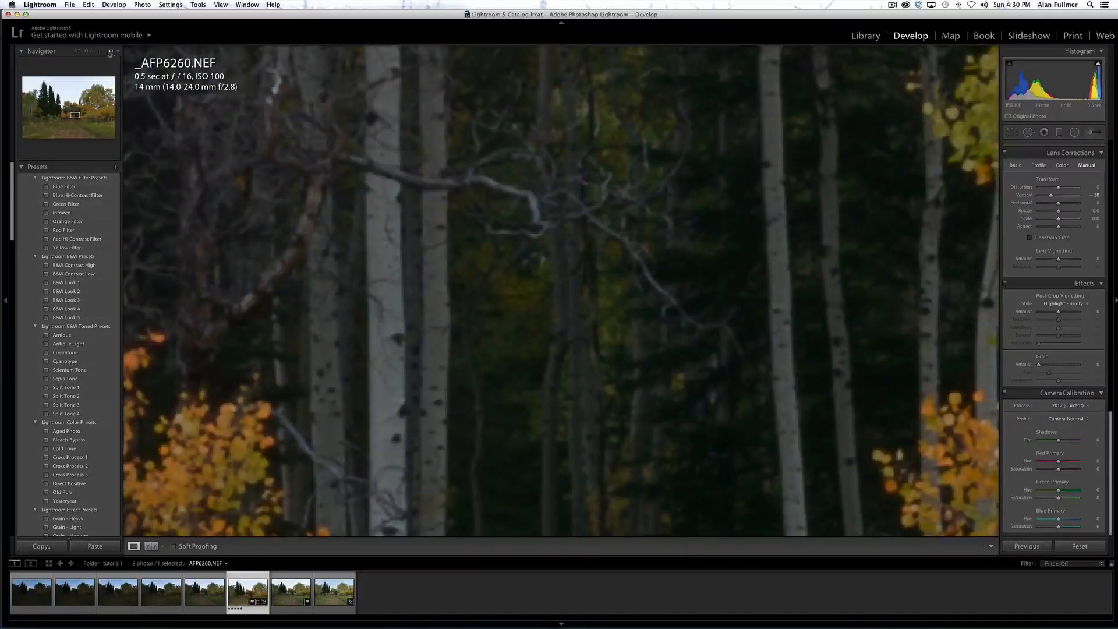
click(384, 205)
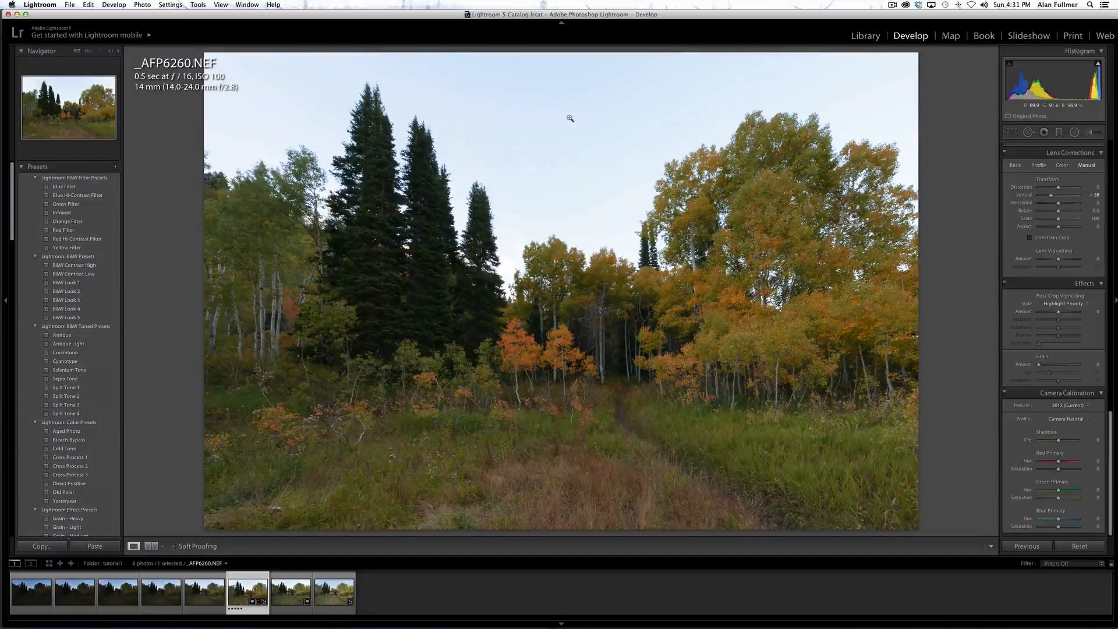
Try the automatic tone adjustment in the basic settings, and reset the tone values.
scroll(1060, 313, up, 15)
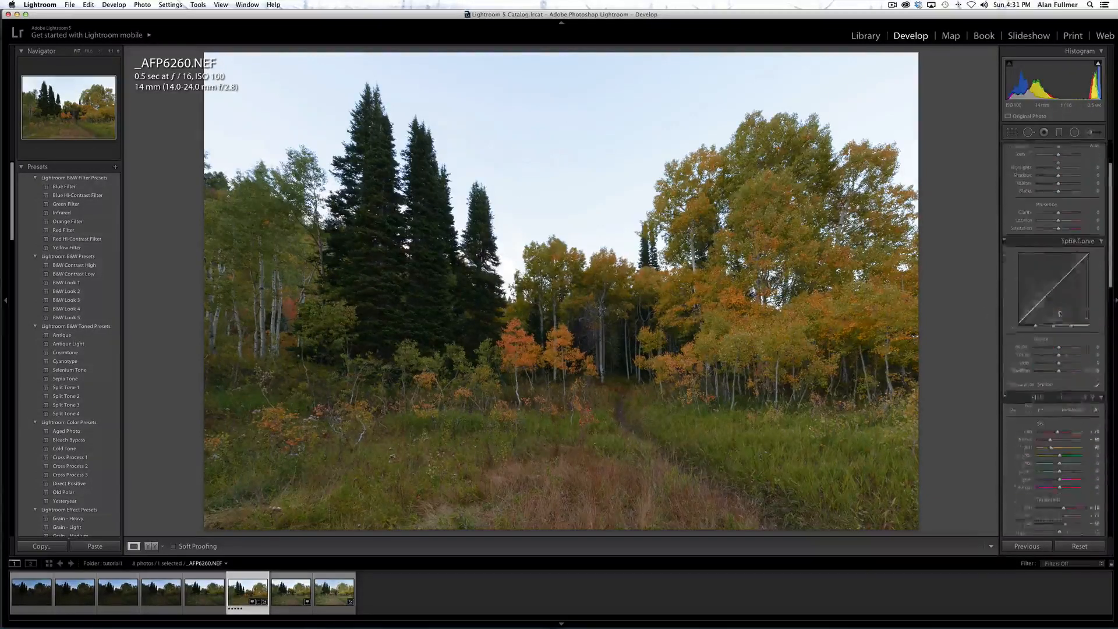
scroll(1060, 313, up, 3)
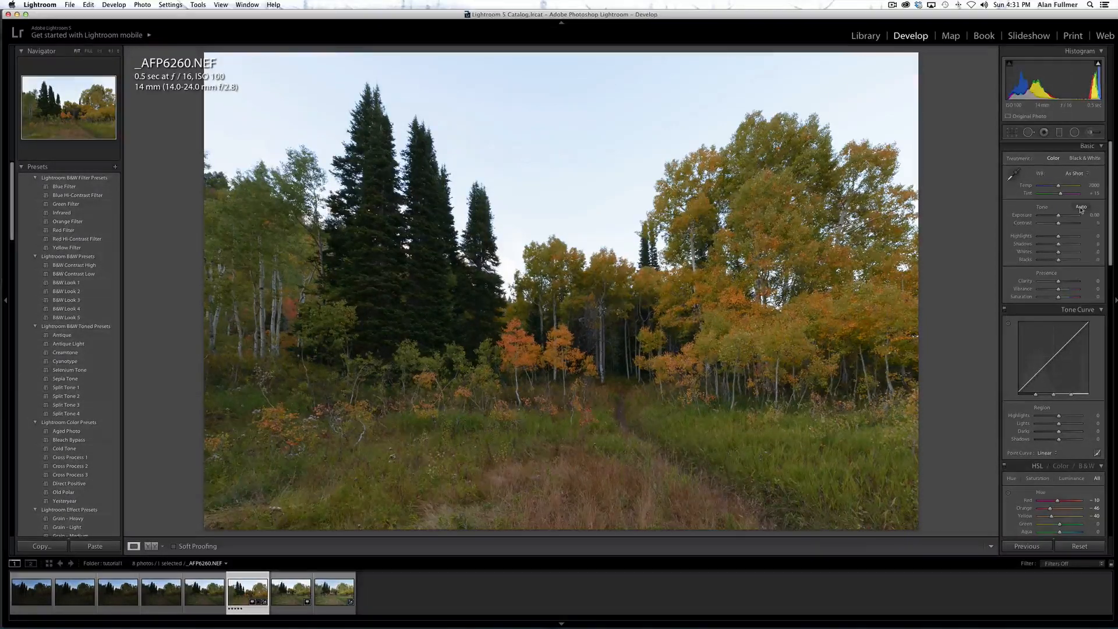
click(1080, 207)
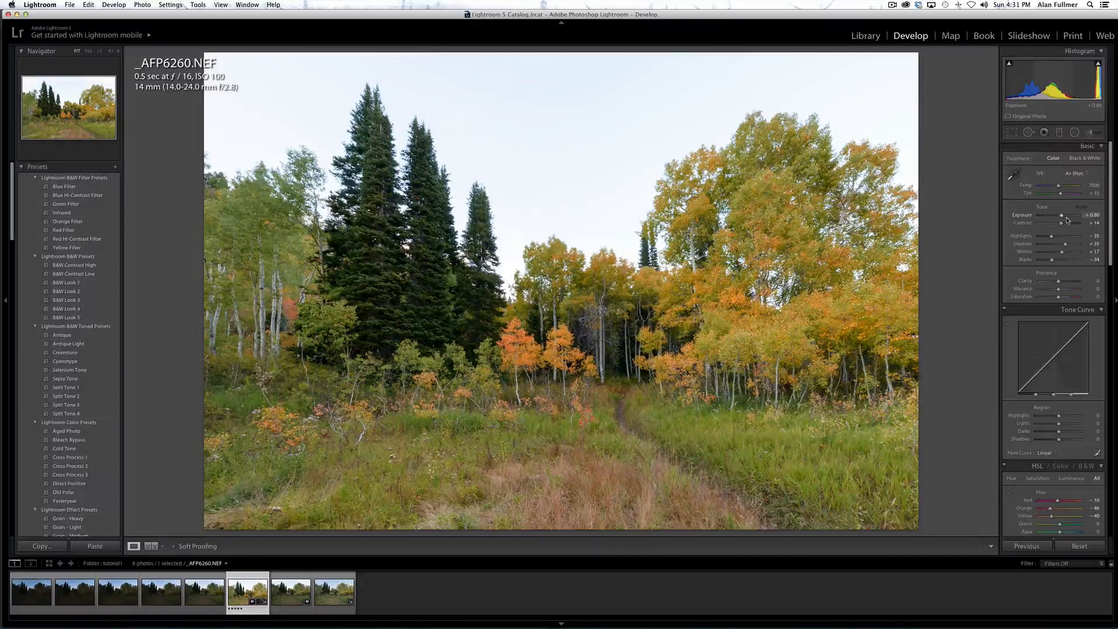
key(alt)
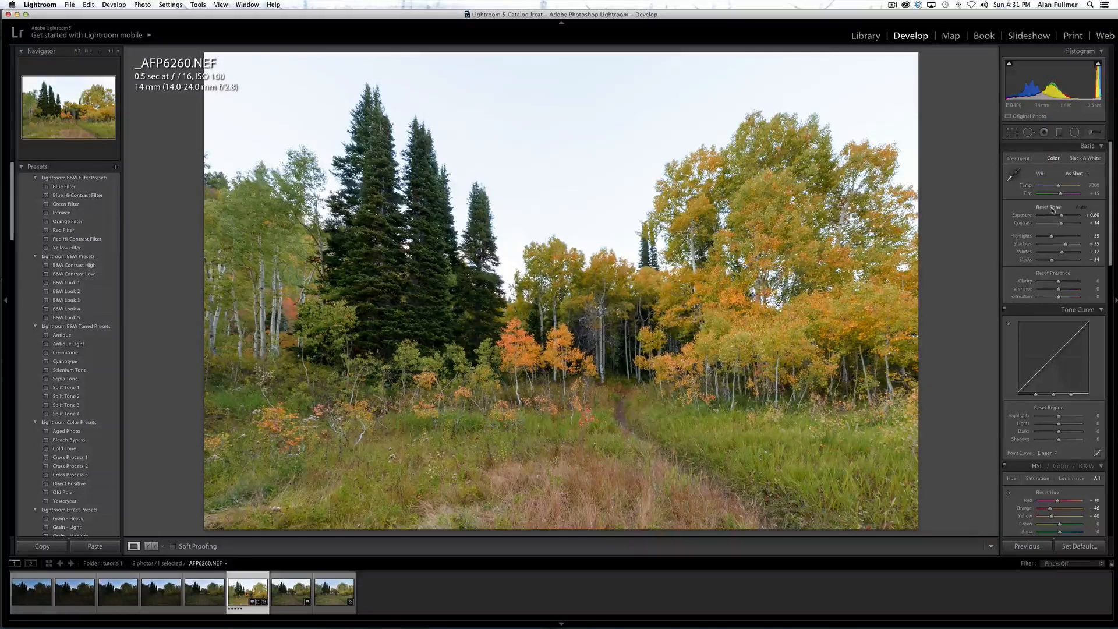
click(1048, 206)
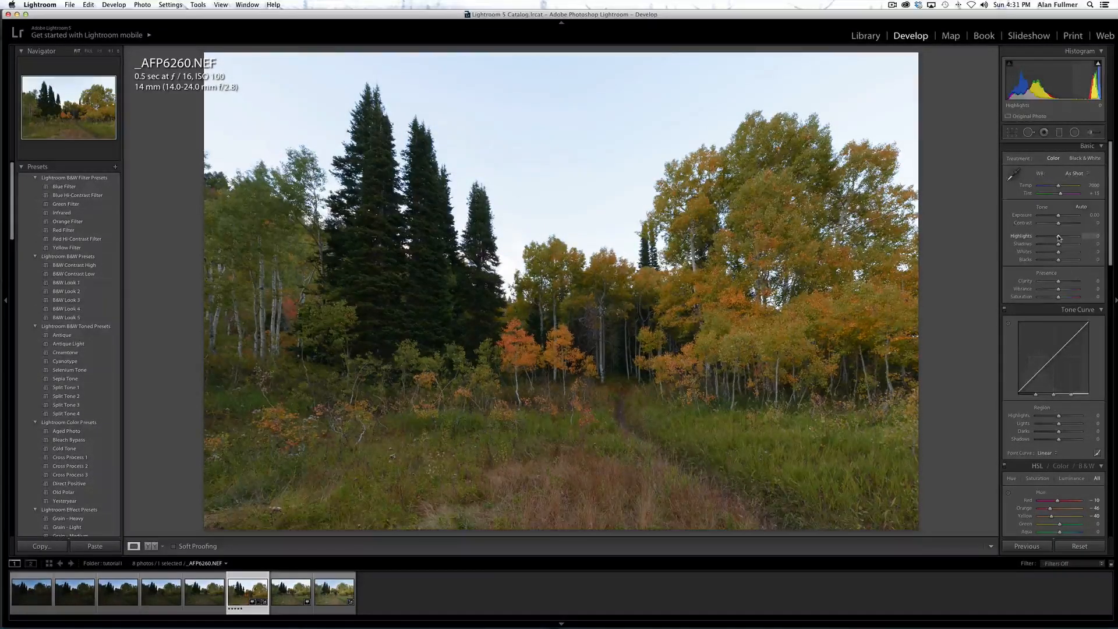
Set the basic tone values to Highlights +13, Shadows +69, Whites +7 and Blacks -10.
drag(1058, 238, 1060, 237)
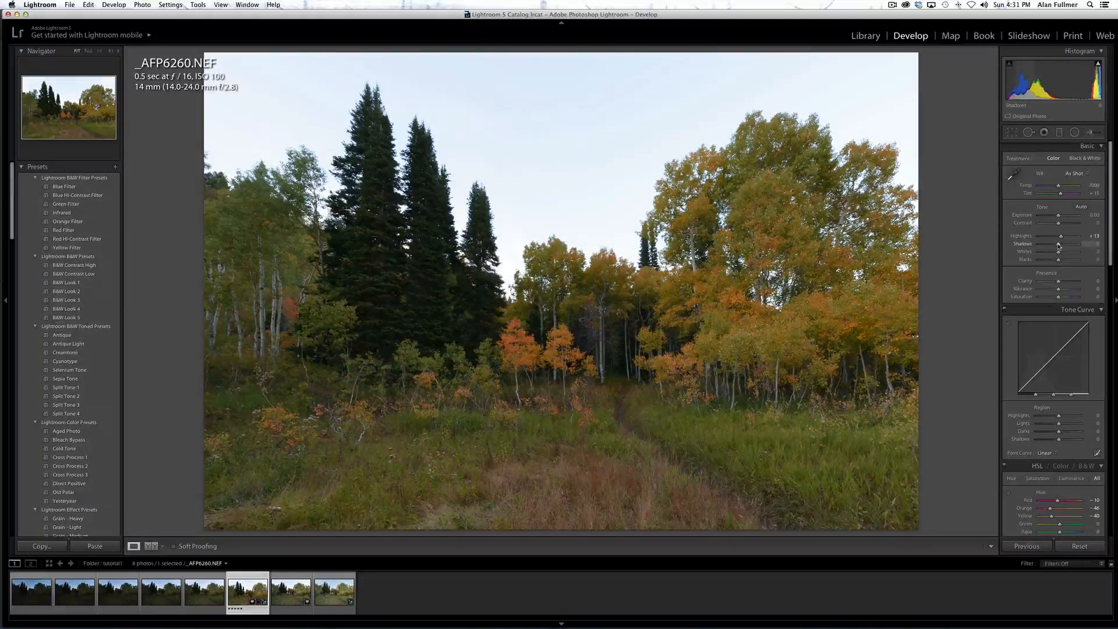
drag(1058, 245, 1072, 246)
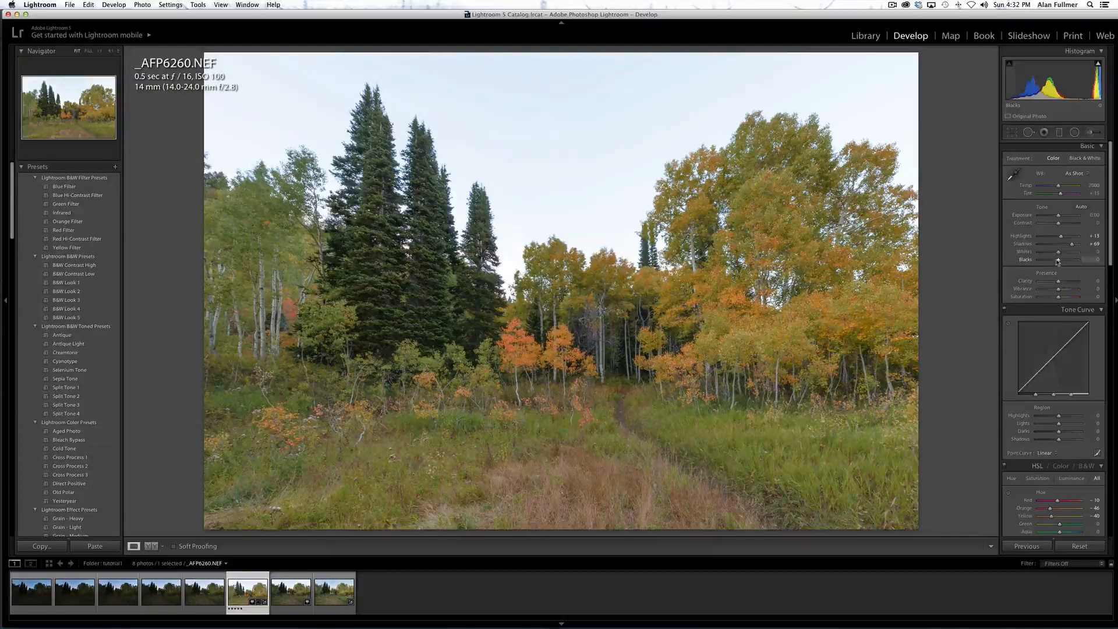
drag(1057, 261, 1059, 254)
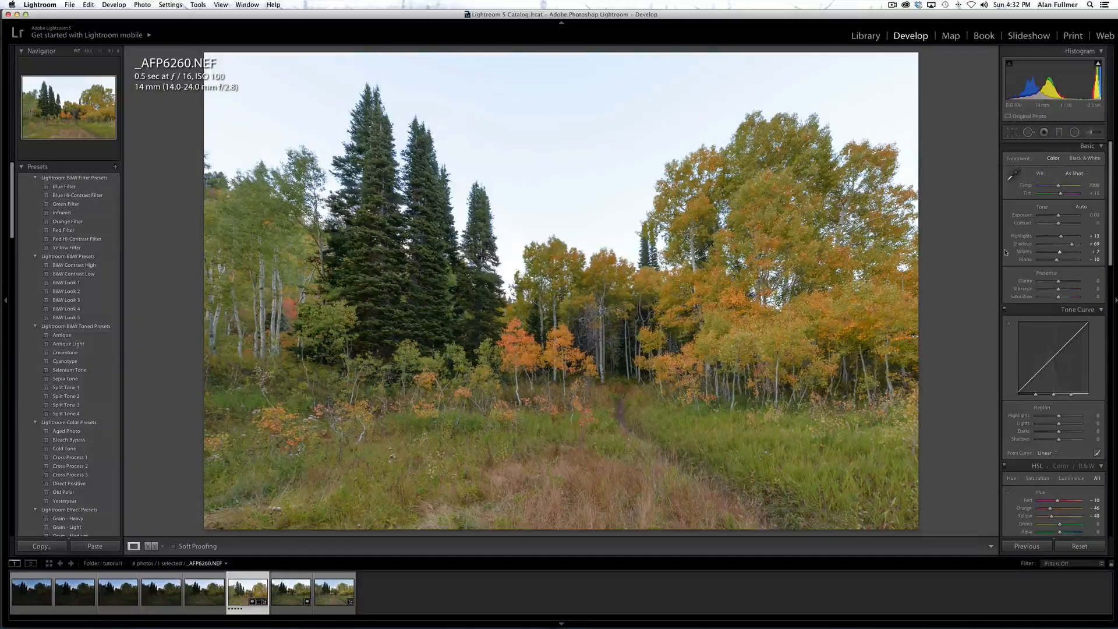
scroll(1054, 273, down, 12)
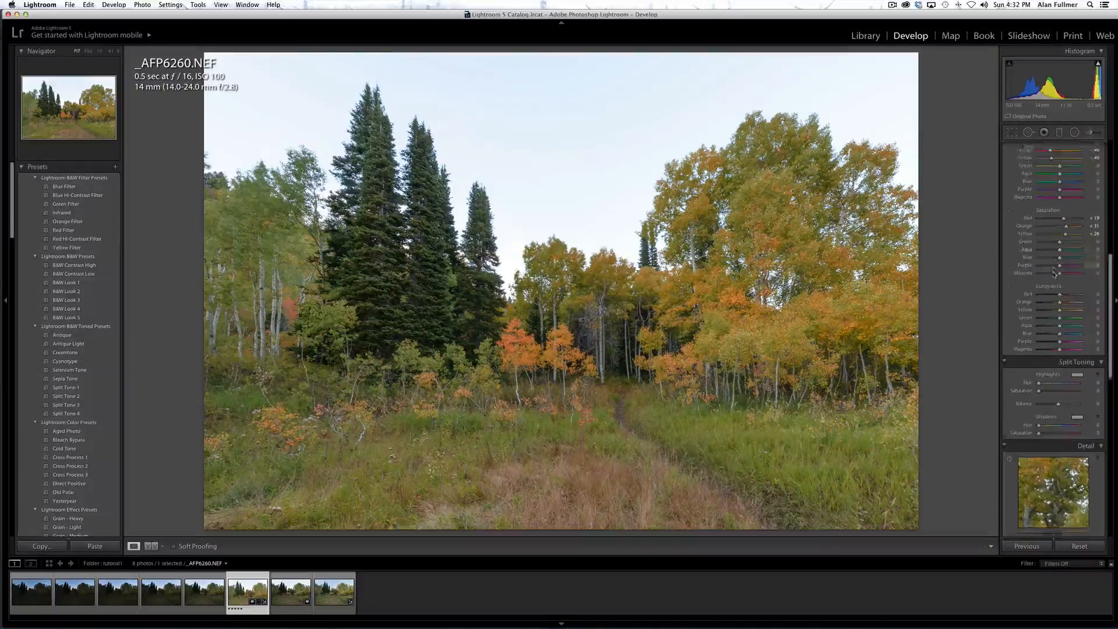
scroll(1053, 274, down, 10)
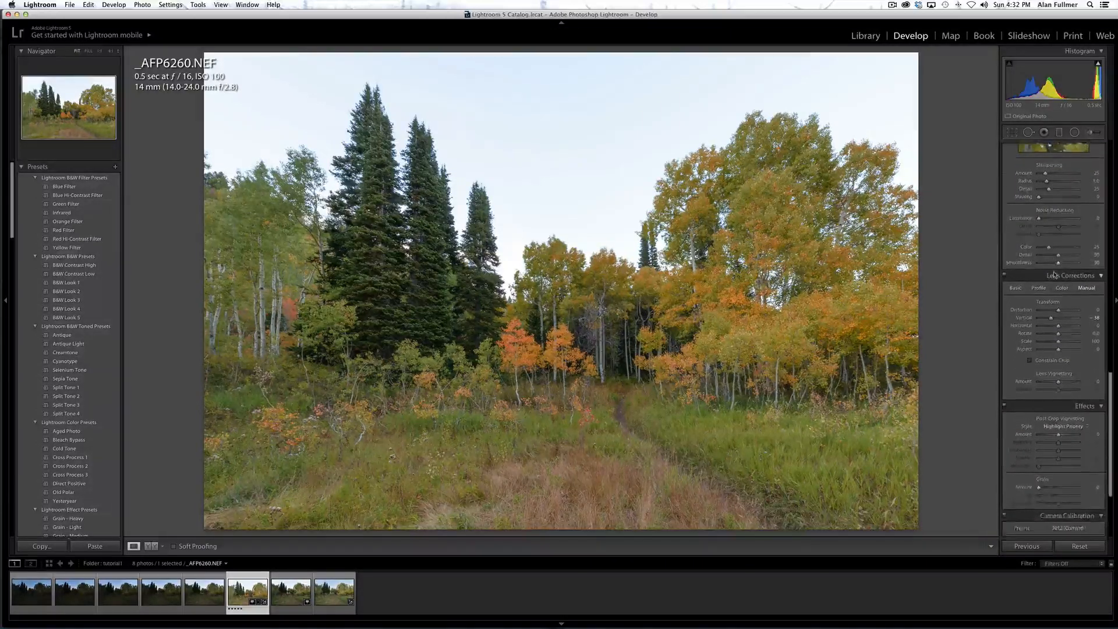
scroll(1054, 275, up, 5)
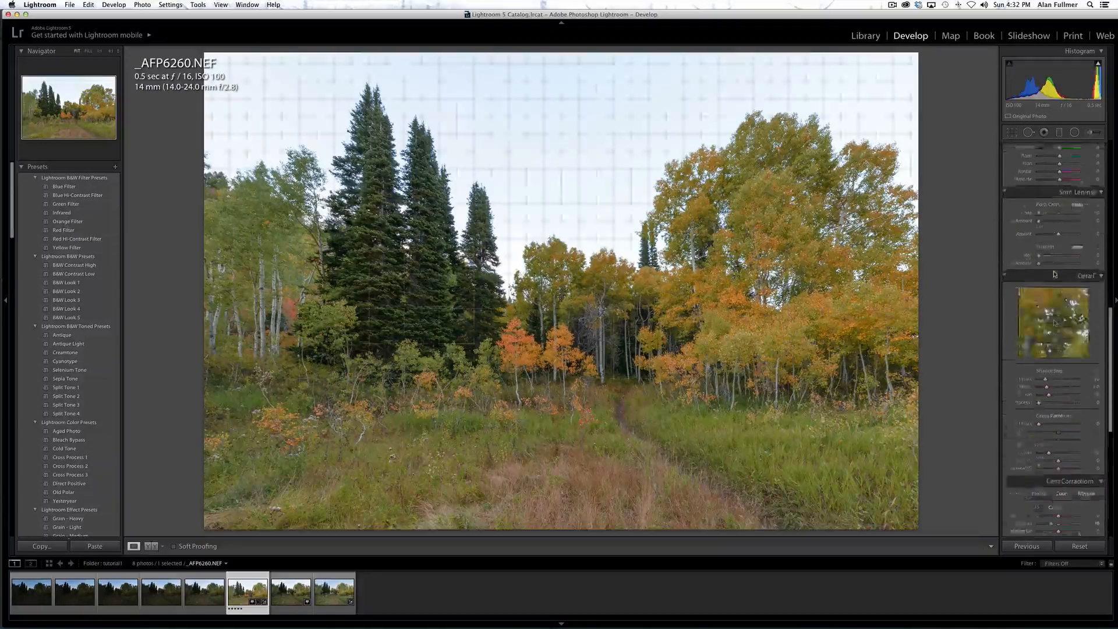
scroll(1054, 274, up, 15)
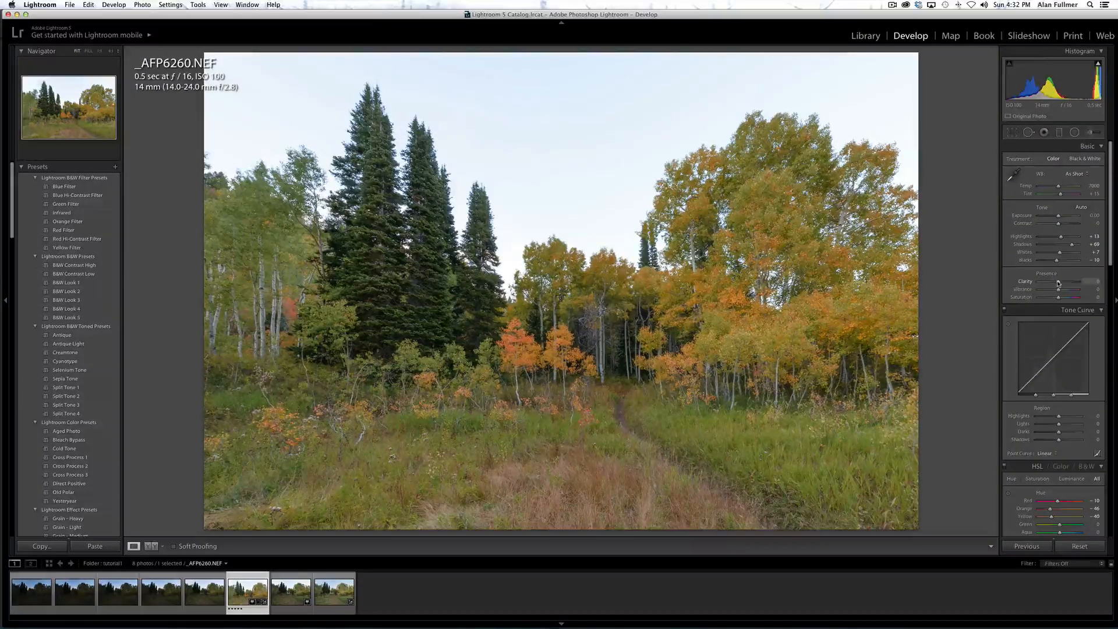
Experiment with Clarity and Saturation, return both to 0, and set Vibrance to +20.
mouse_move(1058, 283)
mouse_down()
mouse_move(1077, 282)
mouse_move(1059, 283)
mouse_up()
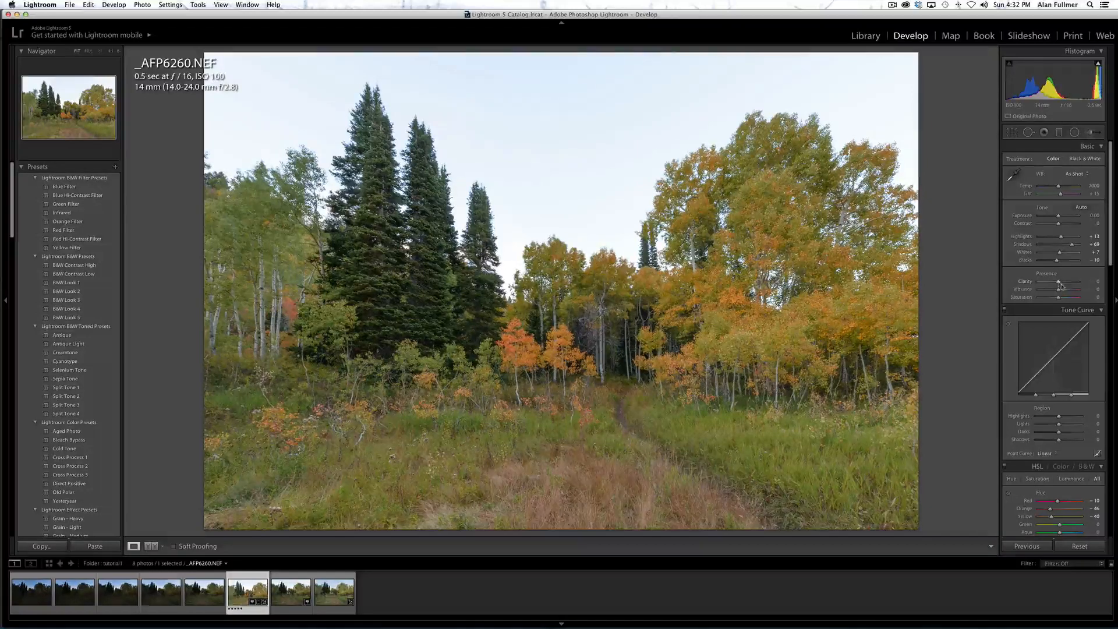
drag(1061, 289, 1063, 291)
drag(1061, 289, 1058, 290)
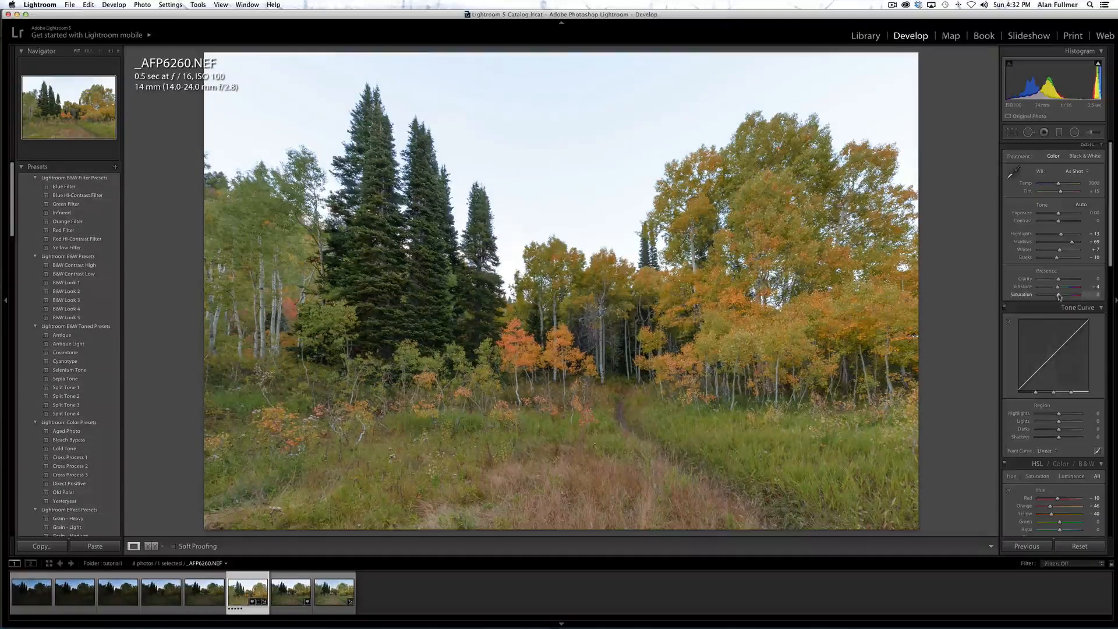
double_click(1059, 286)
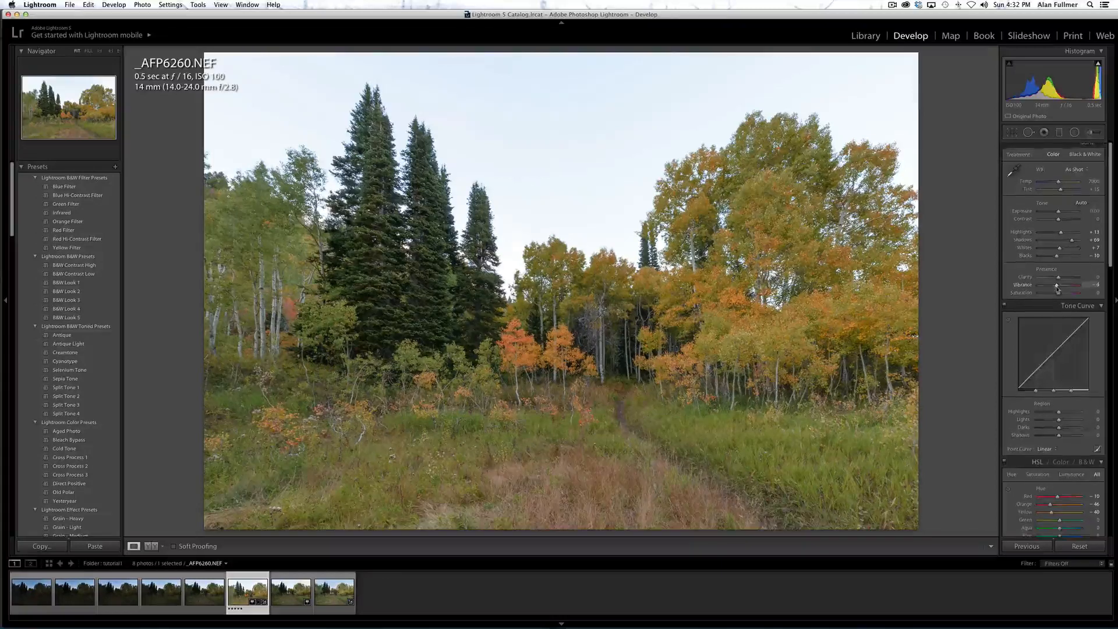
drag(1059, 293, 1068, 295)
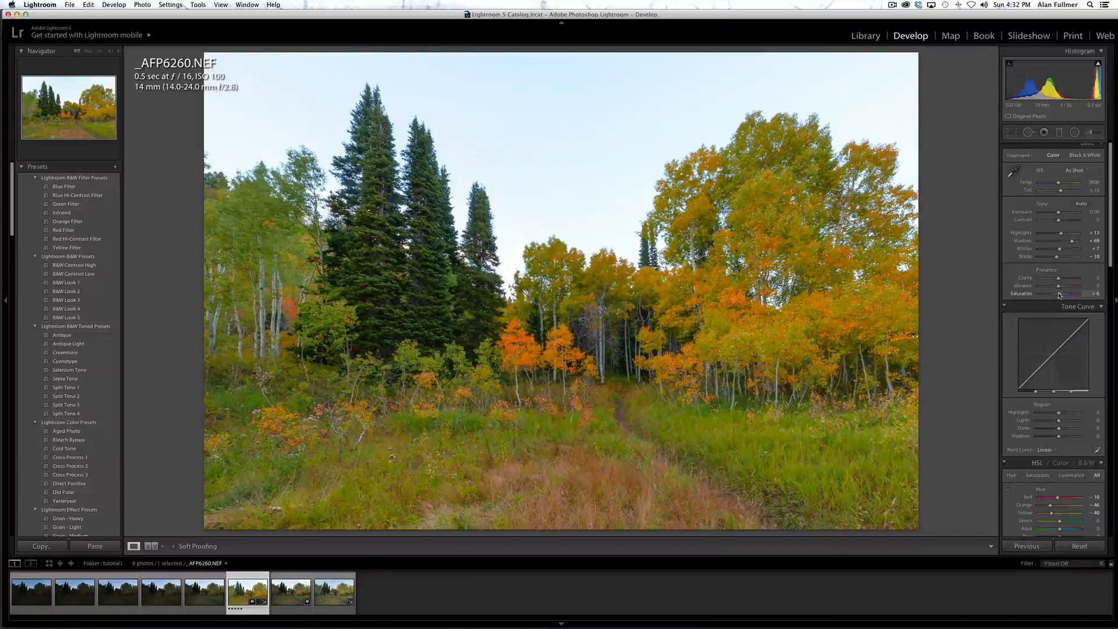
drag(1069, 295, 1063, 285)
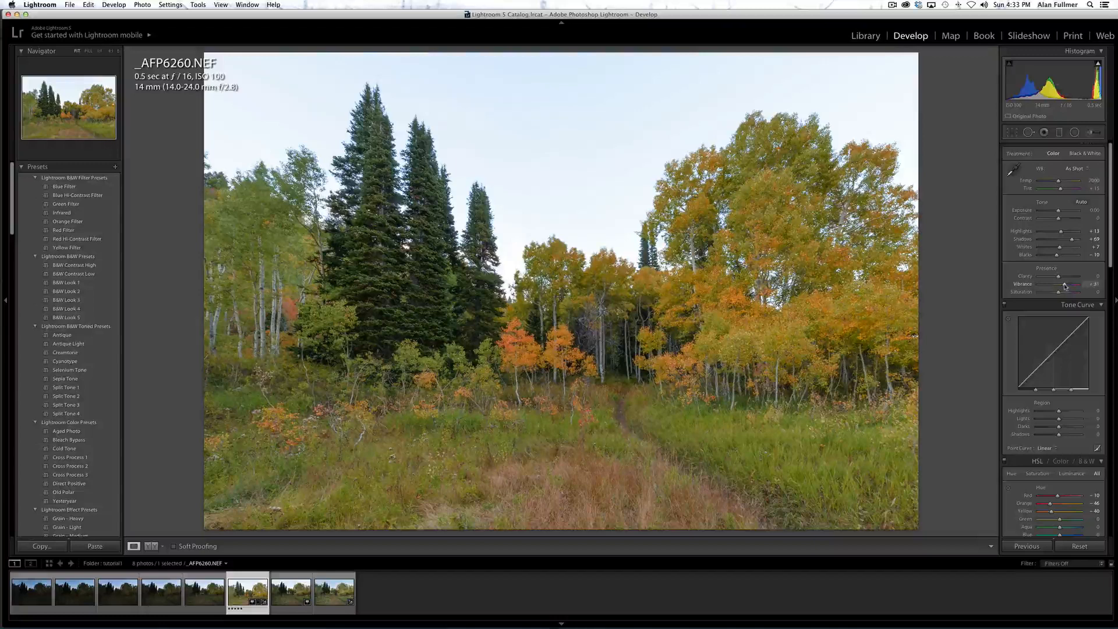
drag(1063, 286, 1062, 285)
Reopen the crop, adjust the photo's framing slightly, and apply the crop.
click(1012, 133)
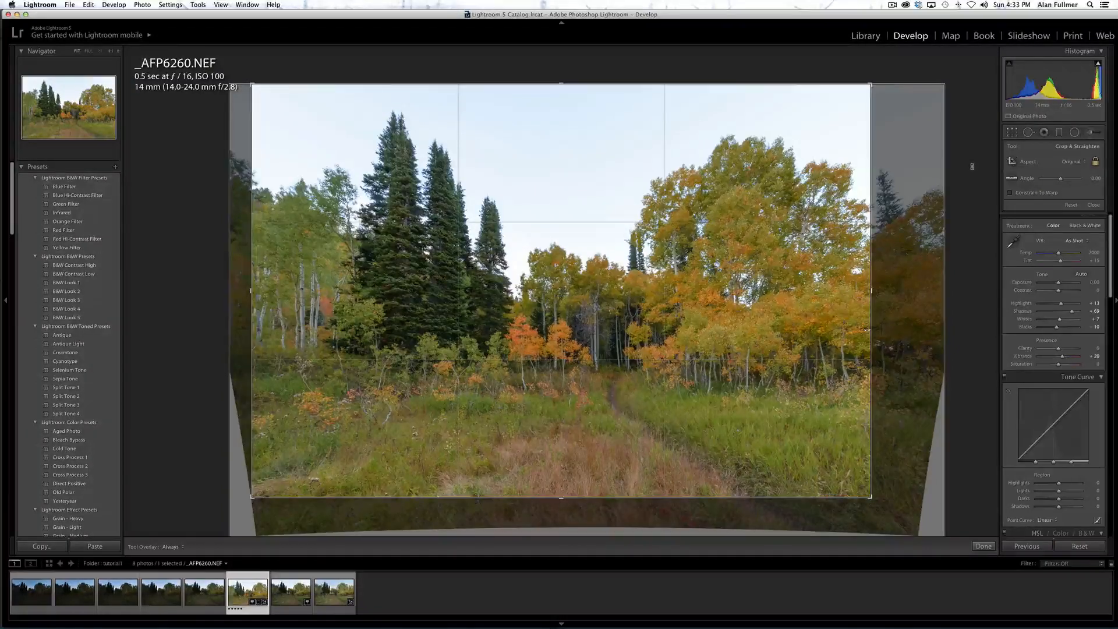
drag(972, 168, 973, 170)
key(Return)
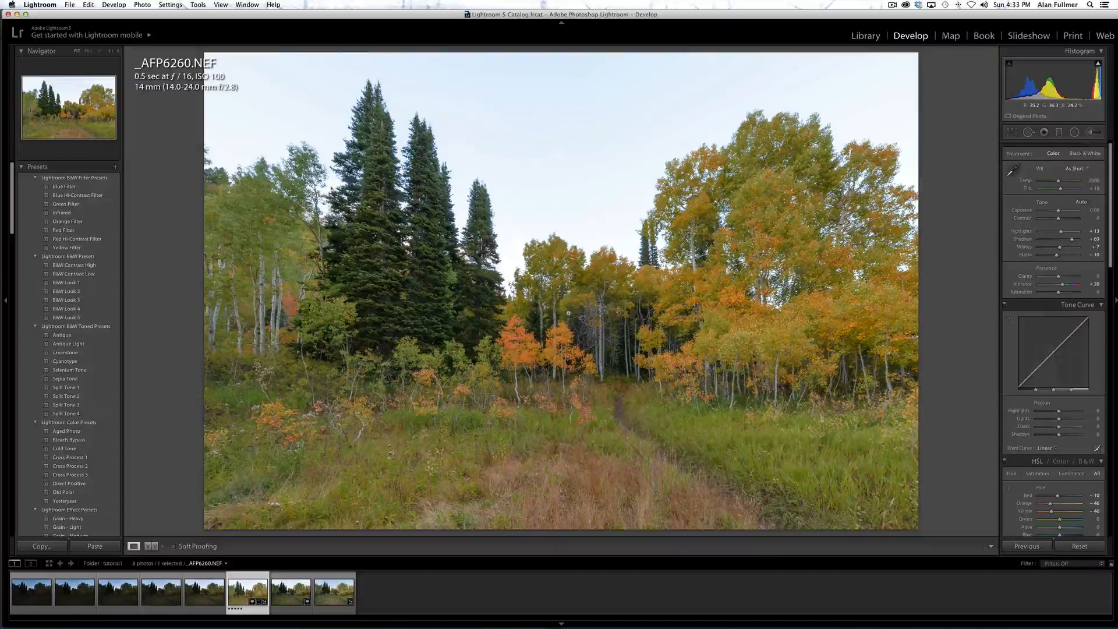
Send the developed photo to Adobe Photoshop CC 2014 for editing.
right_click(566, 312)
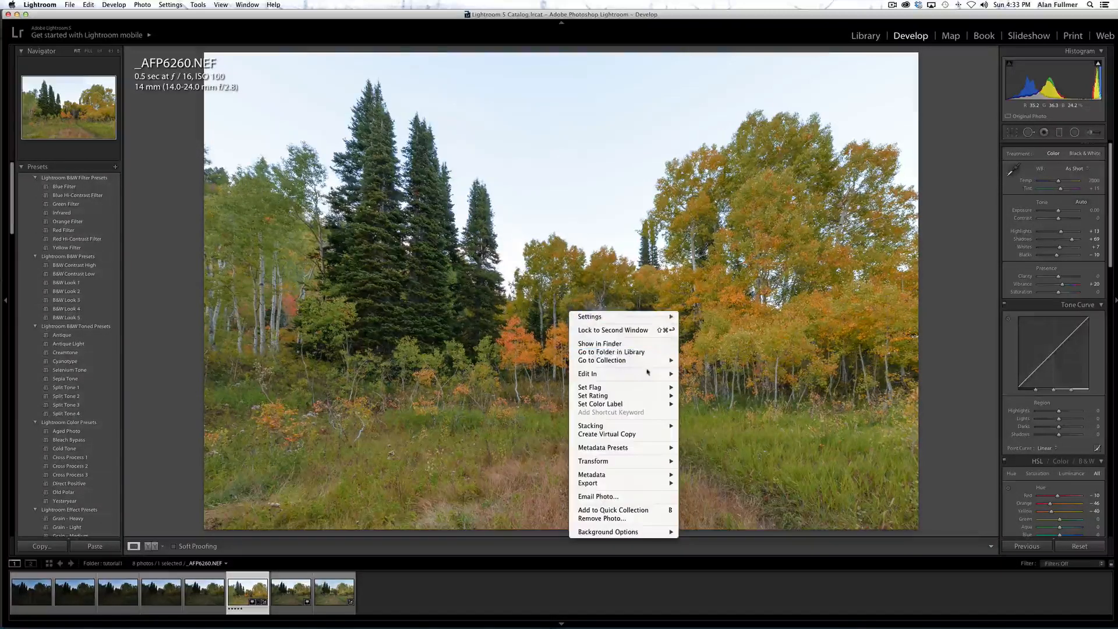
mouse_move(617, 374)
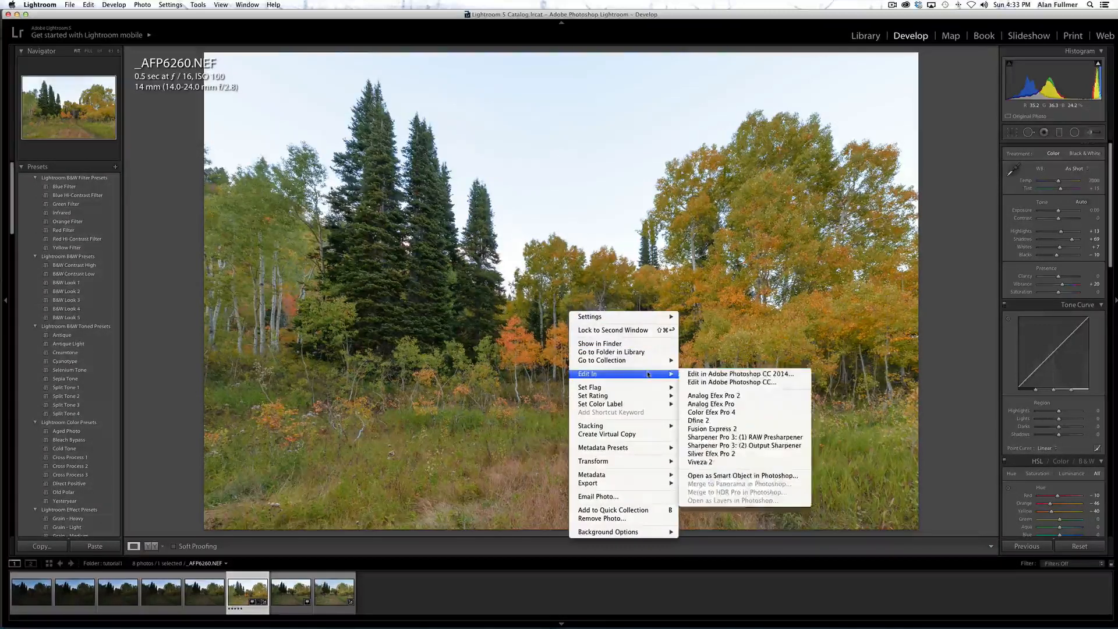
click(702, 374)
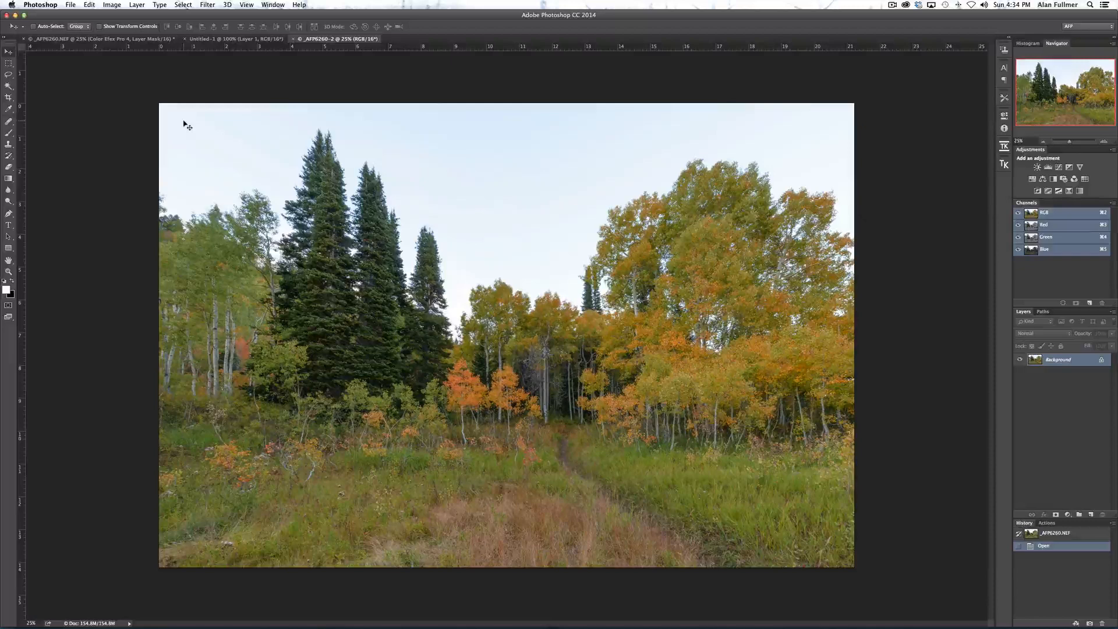
Open the recently used sky photo _AFP8237.NEF for raw development.
click(71, 5)
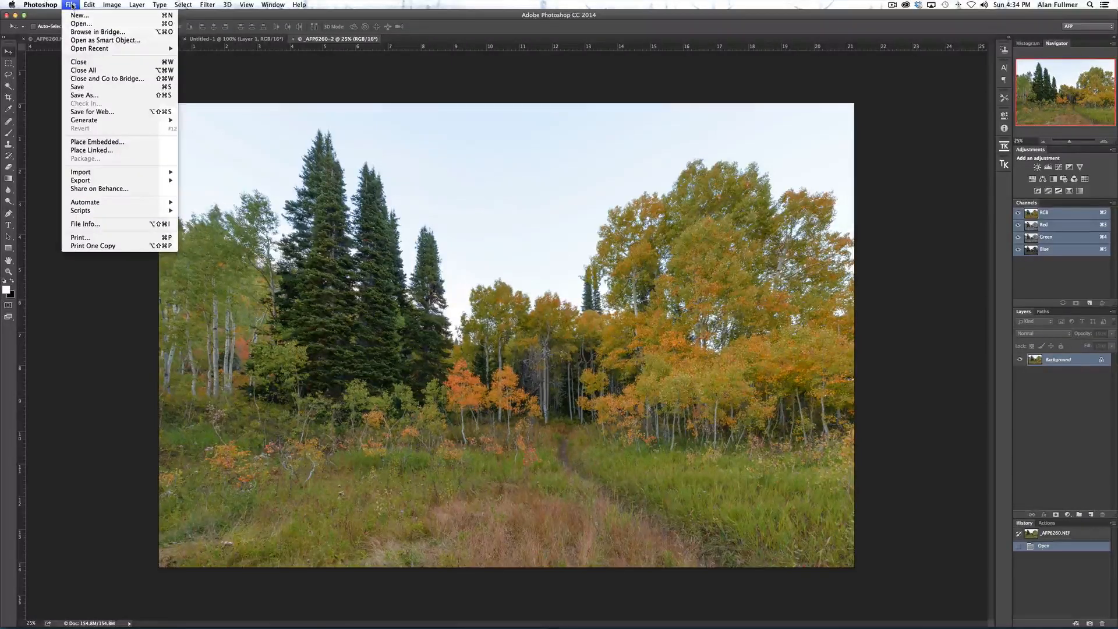
mouse_move(92, 48)
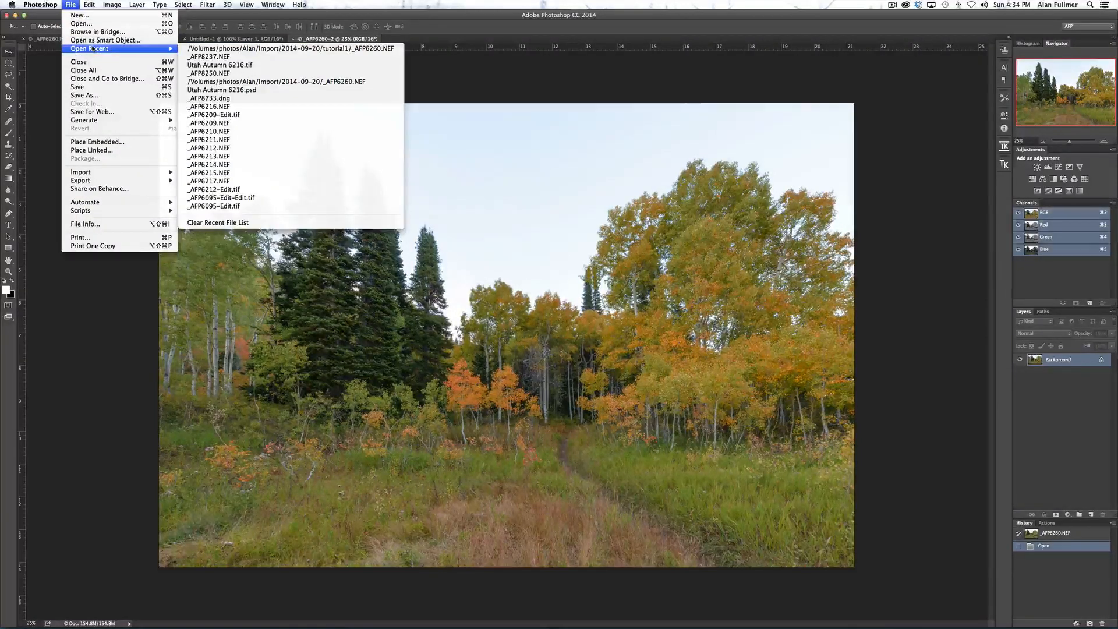
click(195, 57)
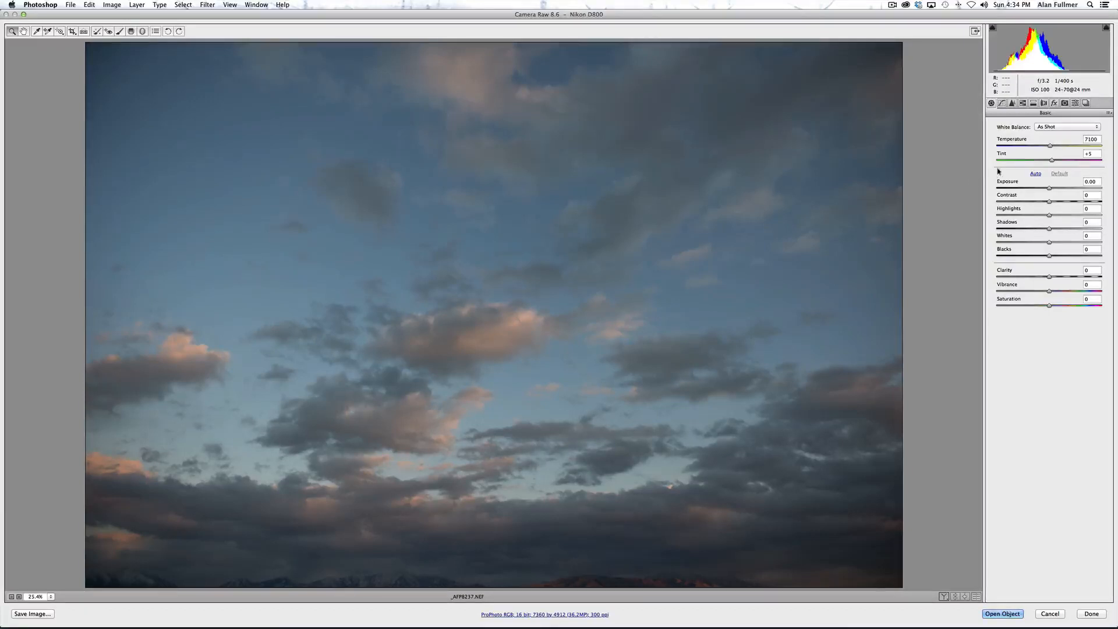
Warm the sky photo's white balance to Temperature 8600 and Tint +15.
click(1052, 146)
drag(1052, 146, 1057, 146)
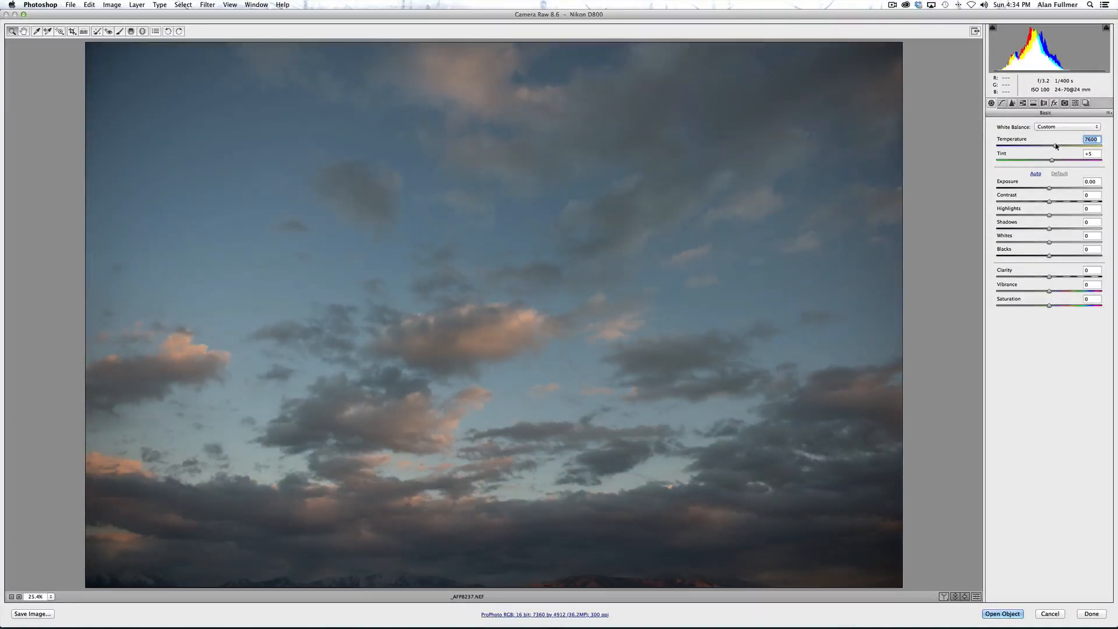
drag(1056, 146, 1064, 146)
drag(1051, 161, 1059, 162)
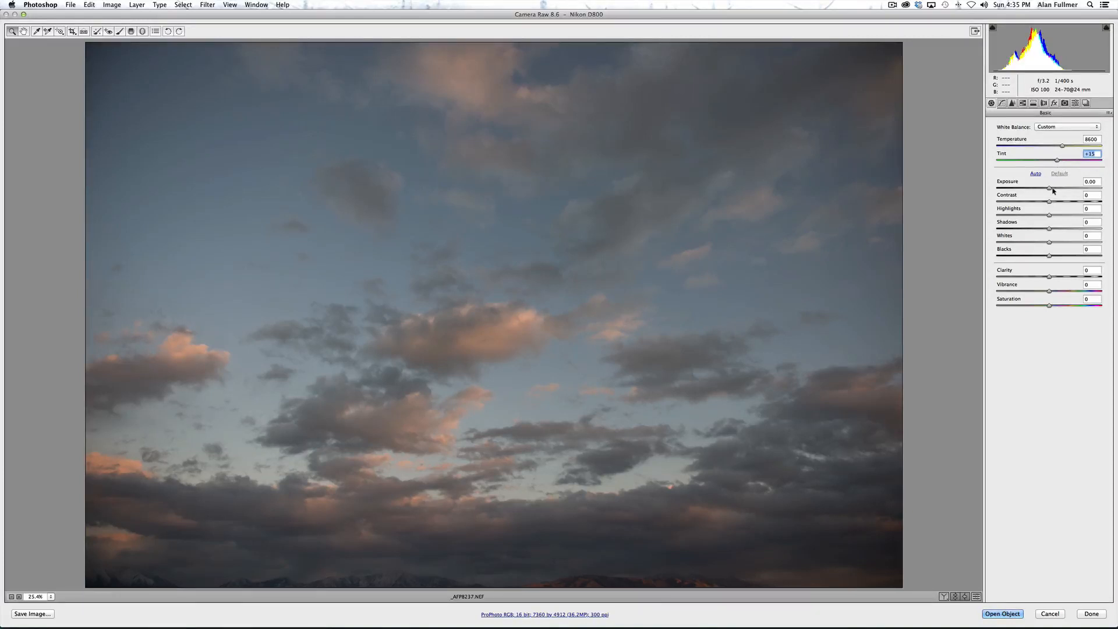
Set the sky's Exposure to +0.30, Contrast to +8, Whites to +18, Blacks to -13 and Vibrance to +16.
drag(1050, 190, 1053, 191)
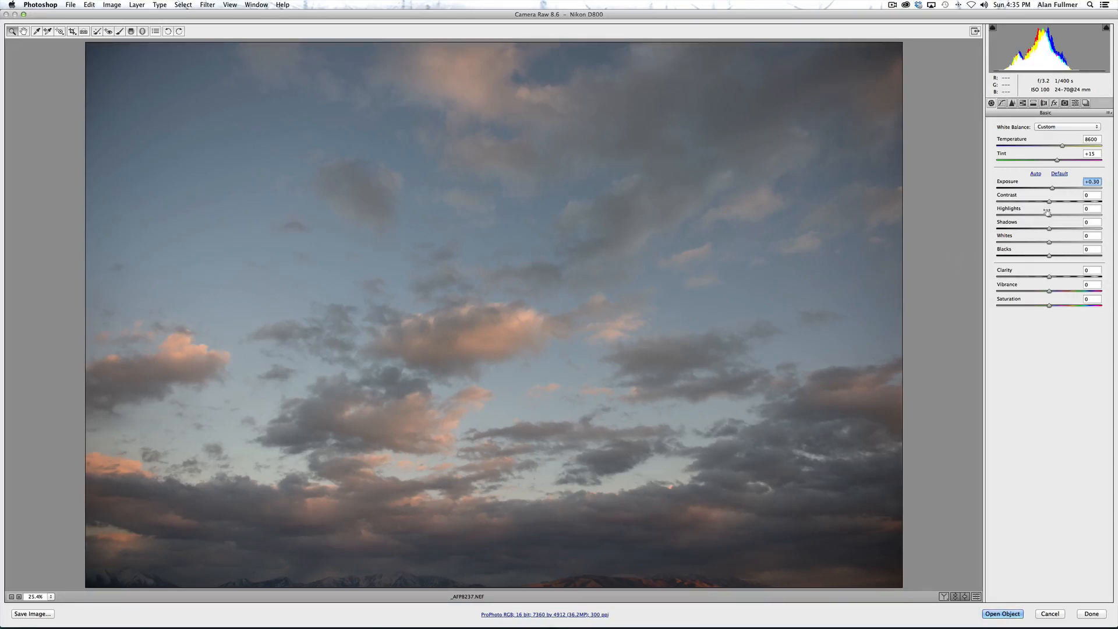
drag(1050, 202, 1054, 204)
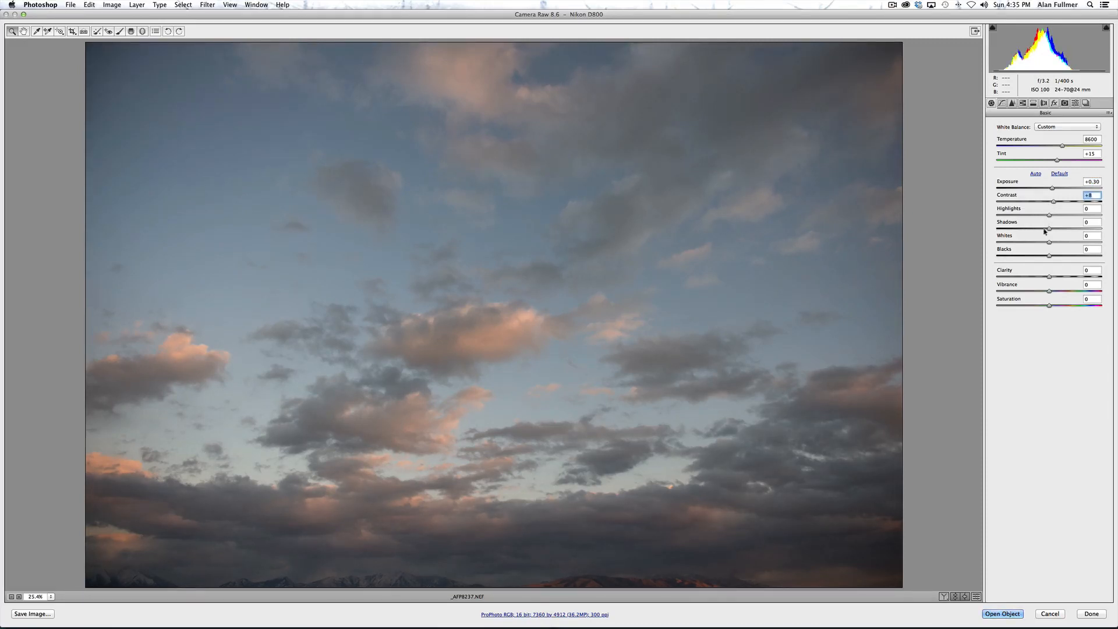
drag(1049, 242, 1057, 293)
click(1049, 257)
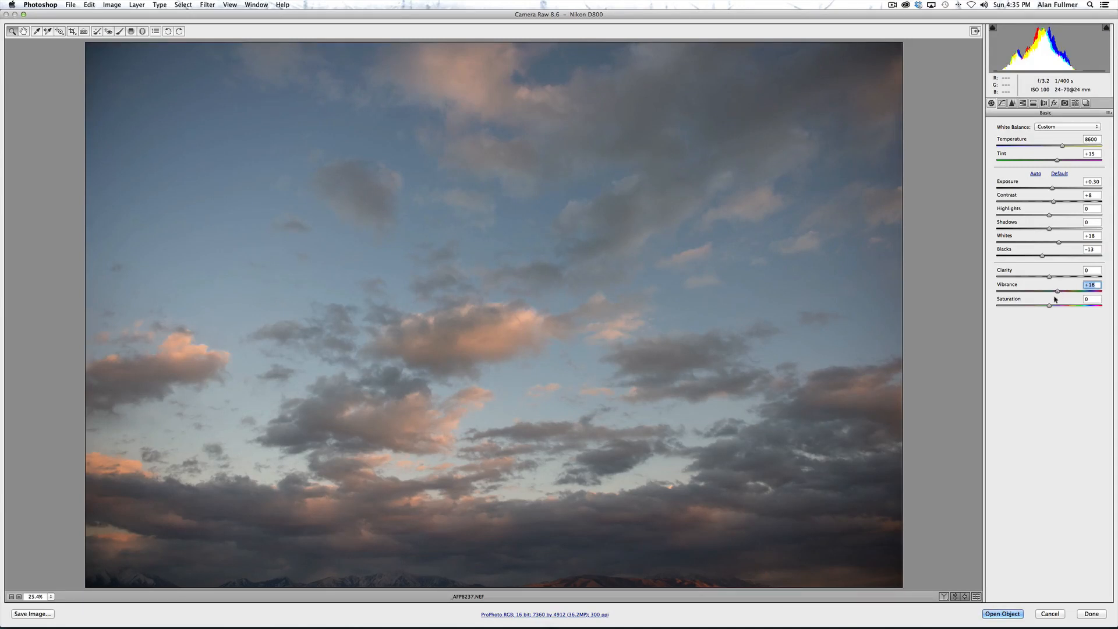
key(shift+Tab)
Set the sky's noise reduction to Luminance 20 and Color 35, and check the result at 100% magnification.
click(1023, 103)
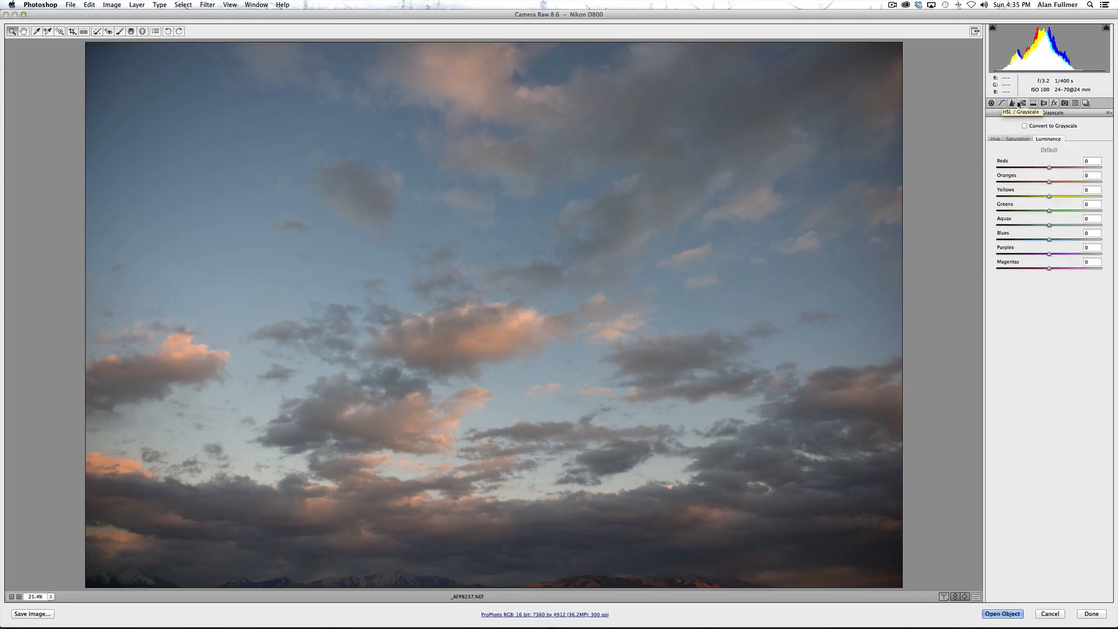
click(1012, 103)
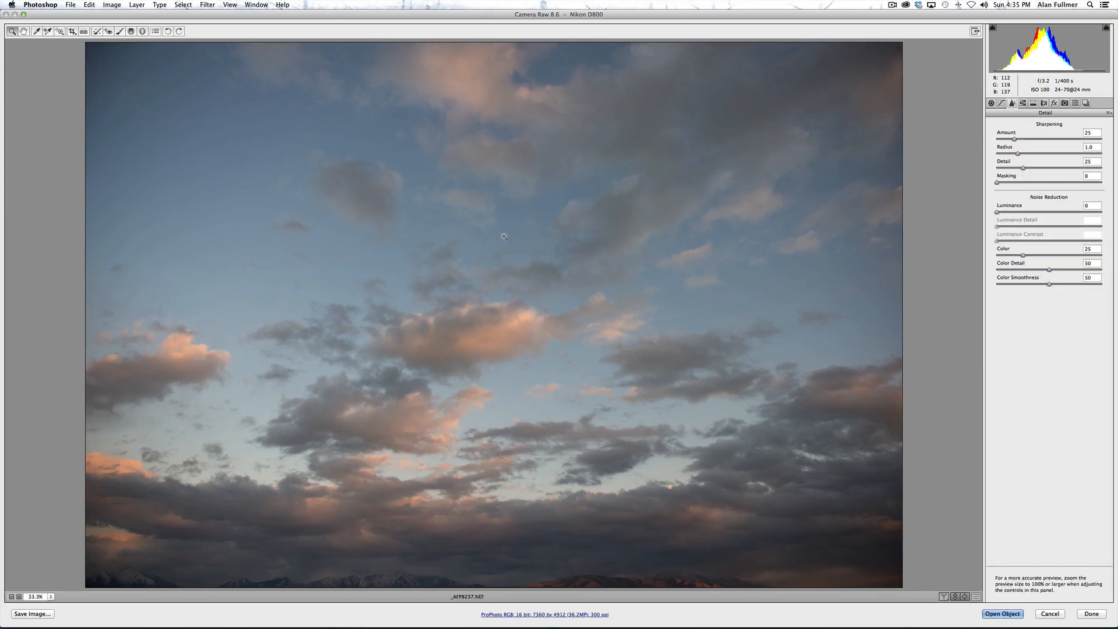
click(504, 237)
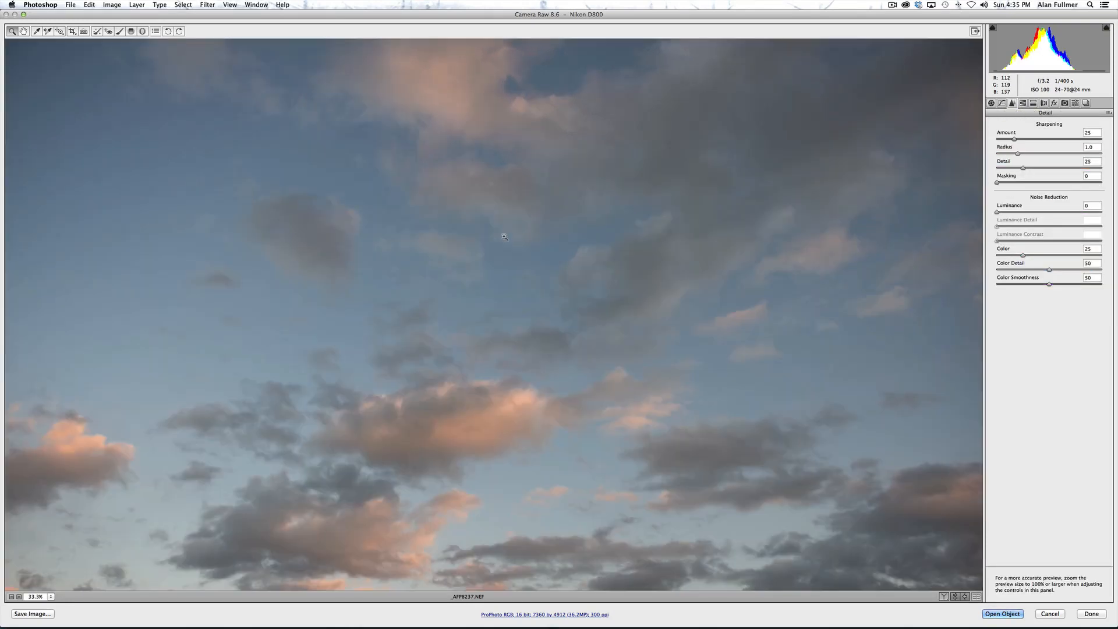
click(587, 324)
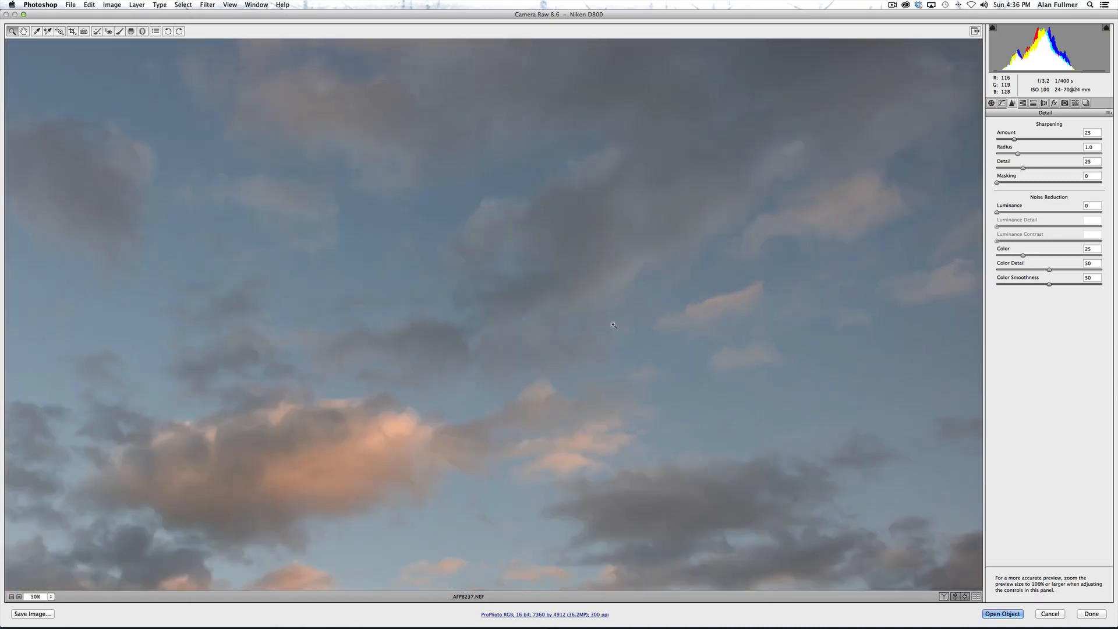
click(765, 319)
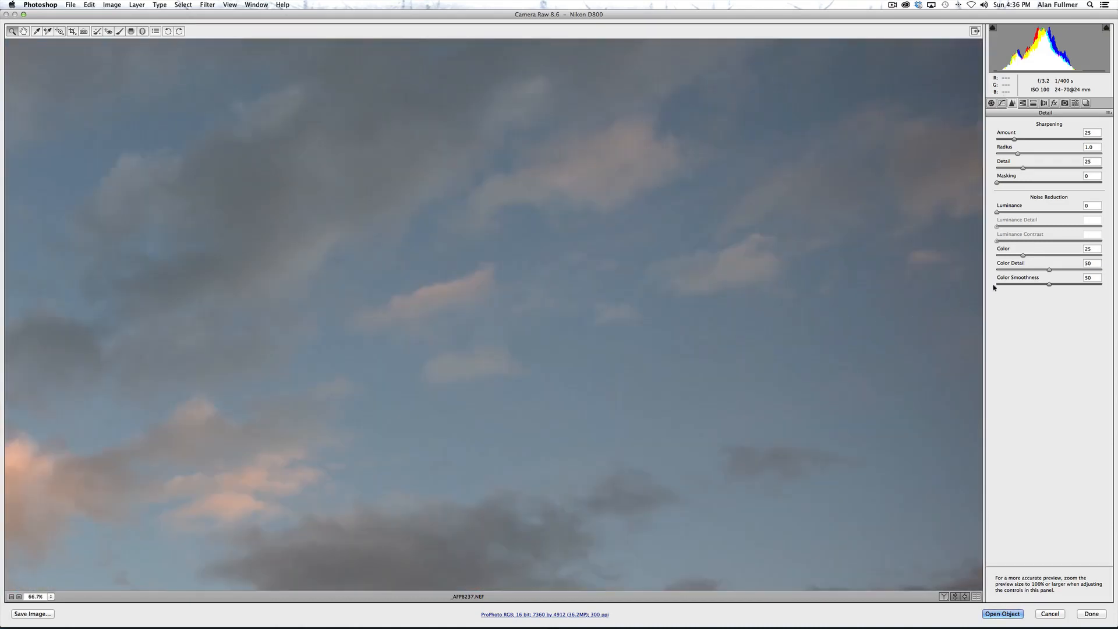
drag(997, 212, 1019, 213)
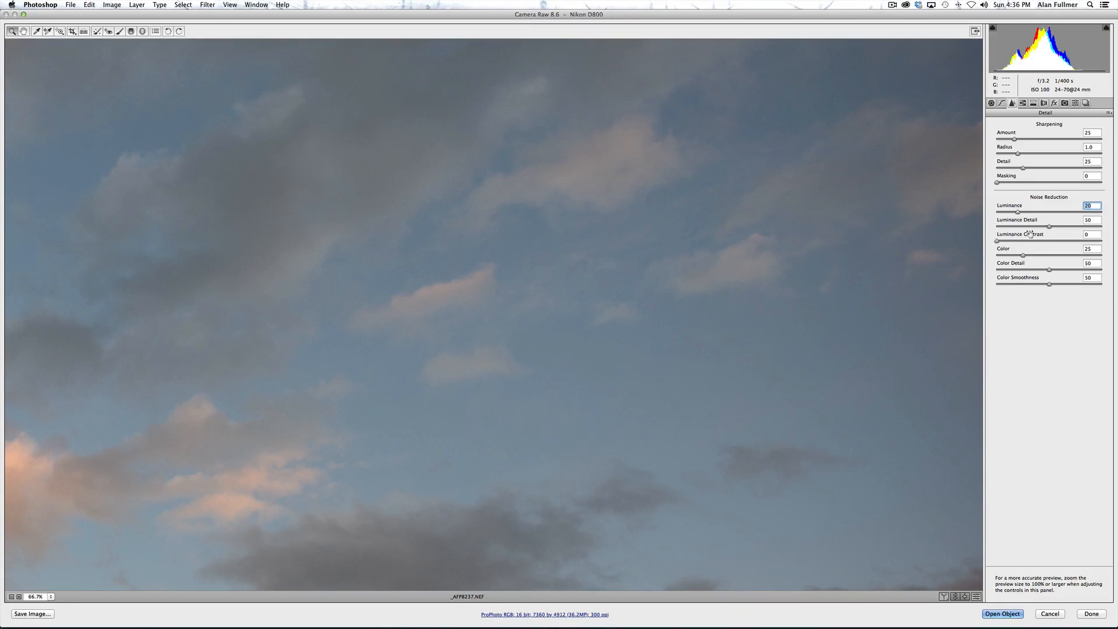
drag(1024, 255, 1033, 255)
click(51, 596)
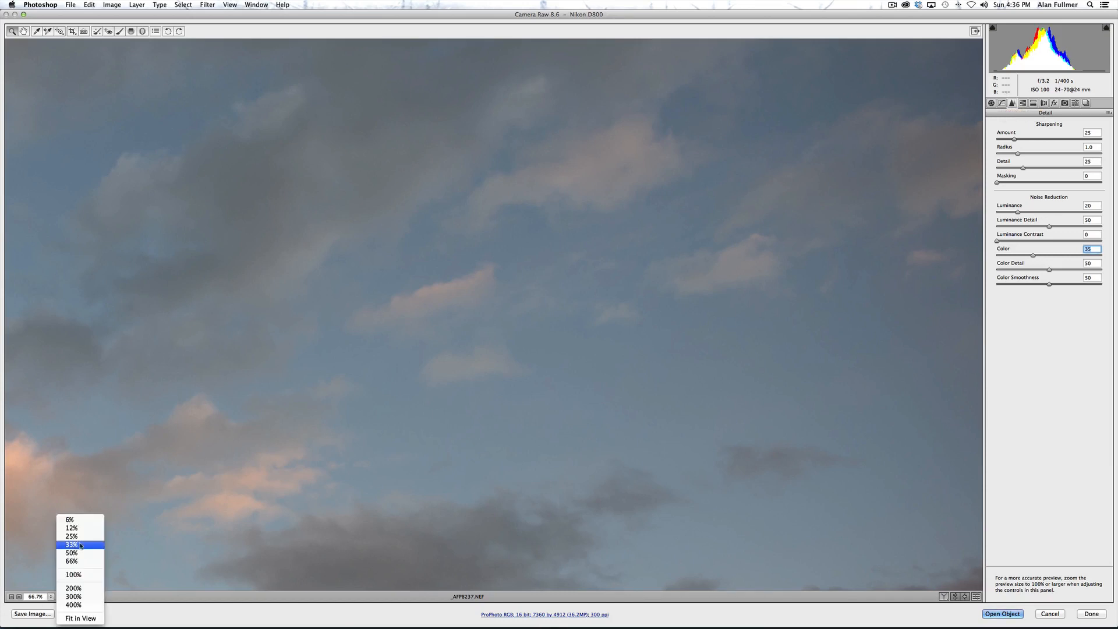
click(74, 574)
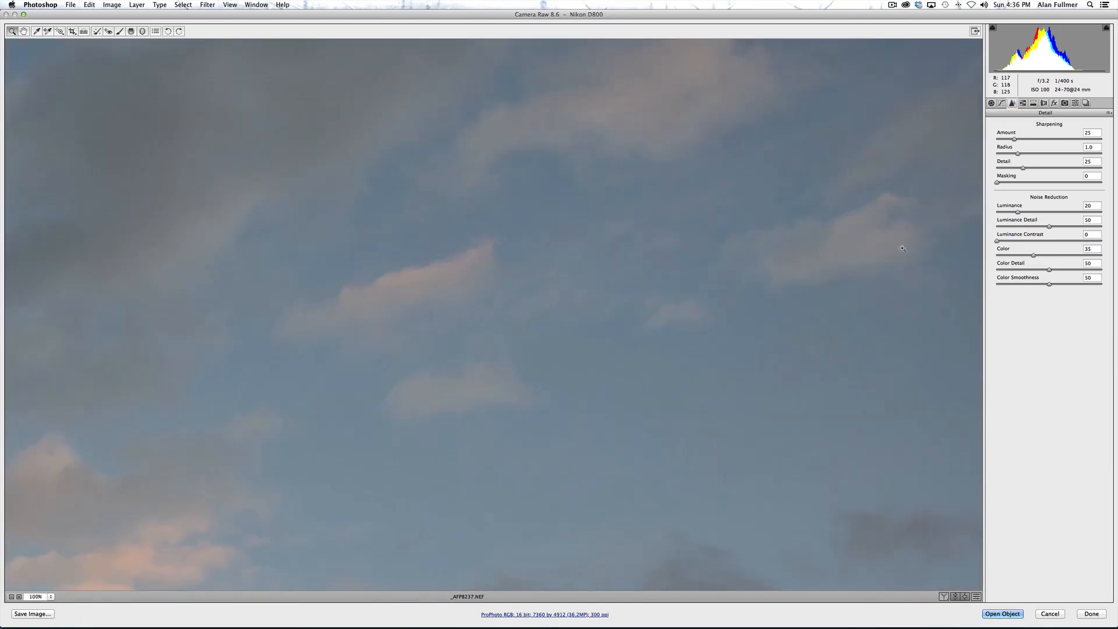
click(50, 596)
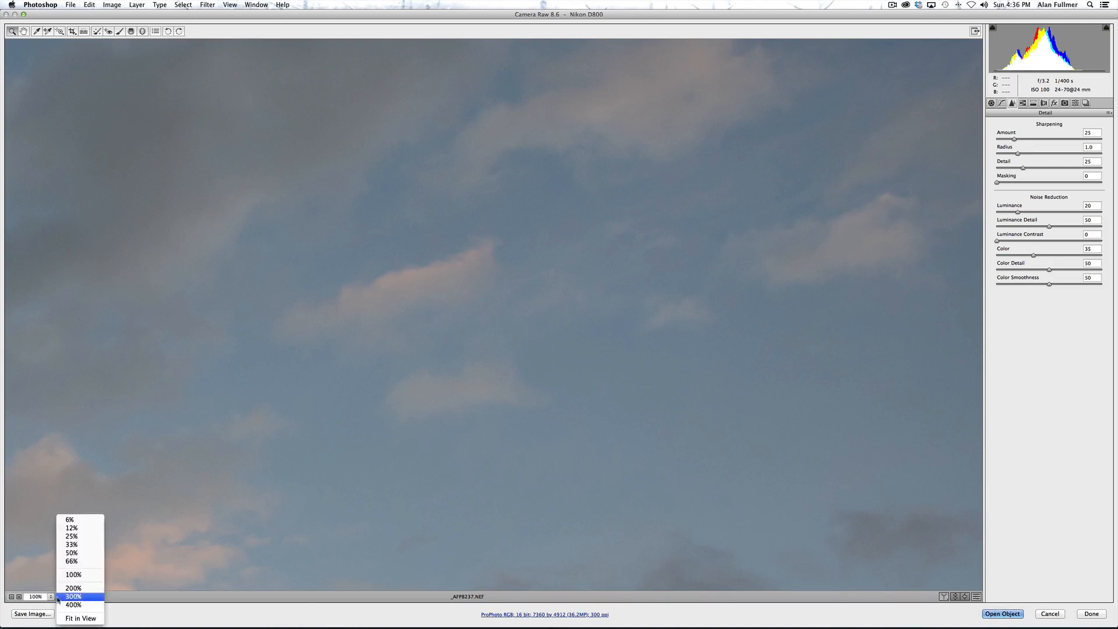
click(80, 617)
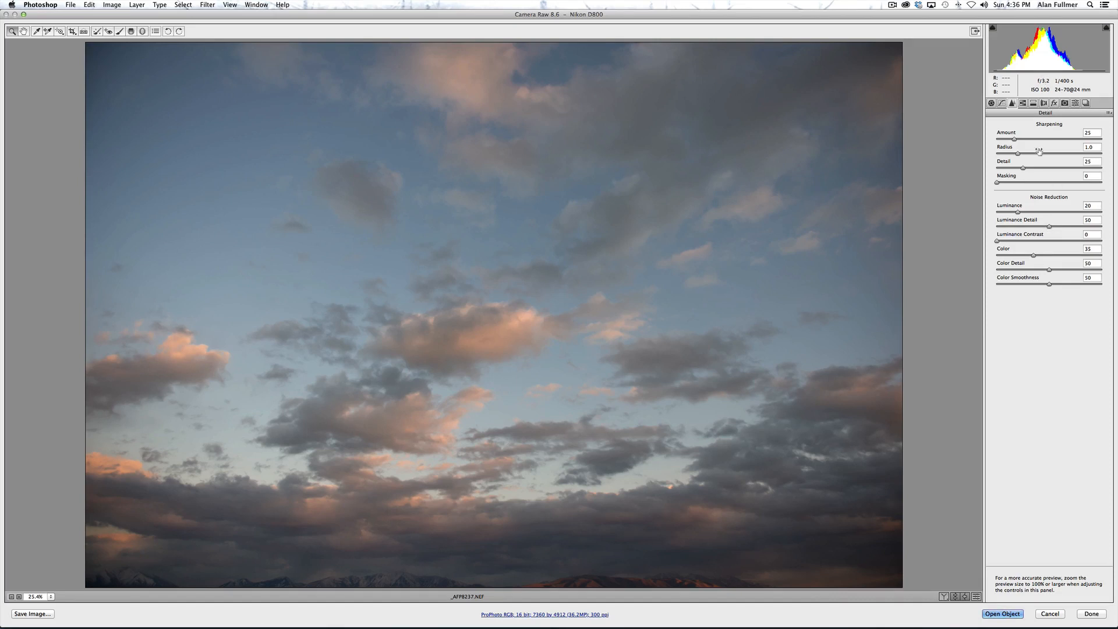
Enable the lens profile corrections for the sky photo, comparing the image with and without them.
click(1045, 103)
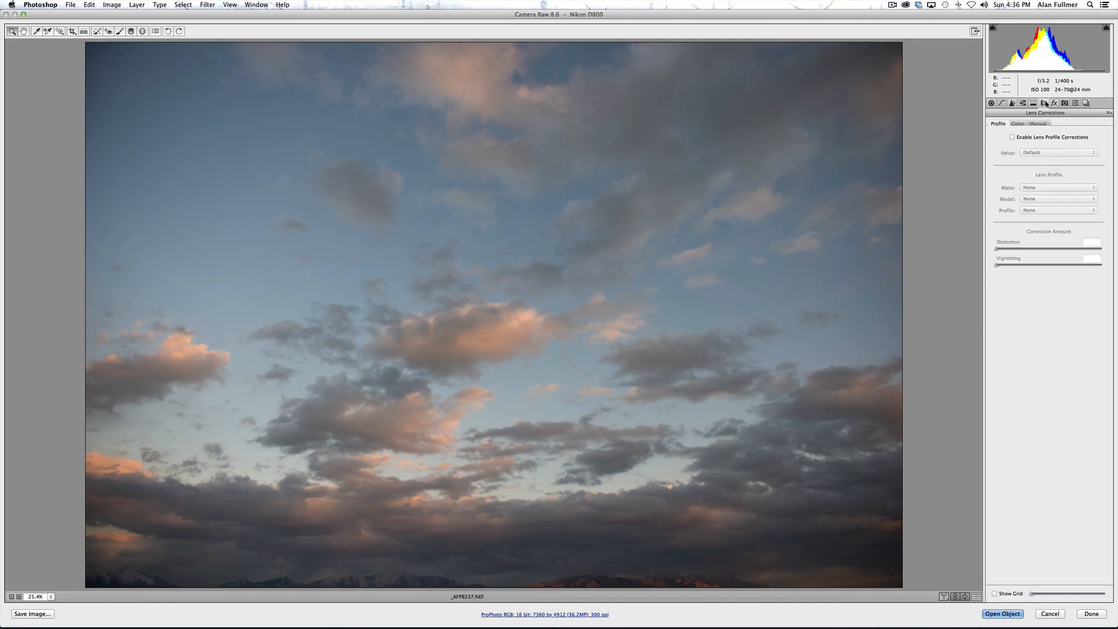
click(1039, 138)
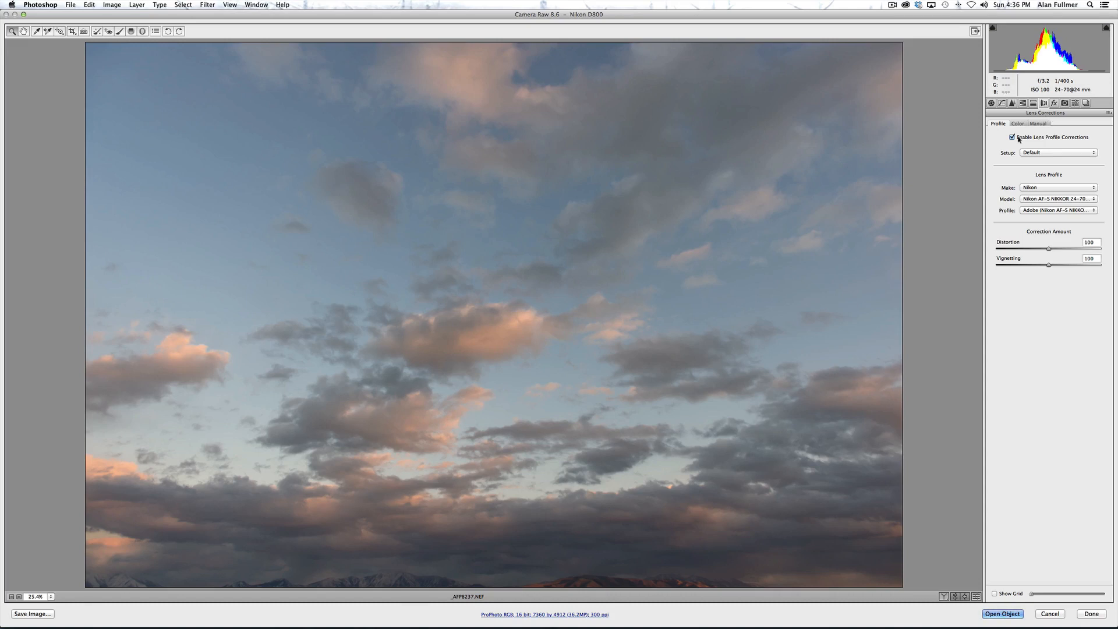
click(1013, 138)
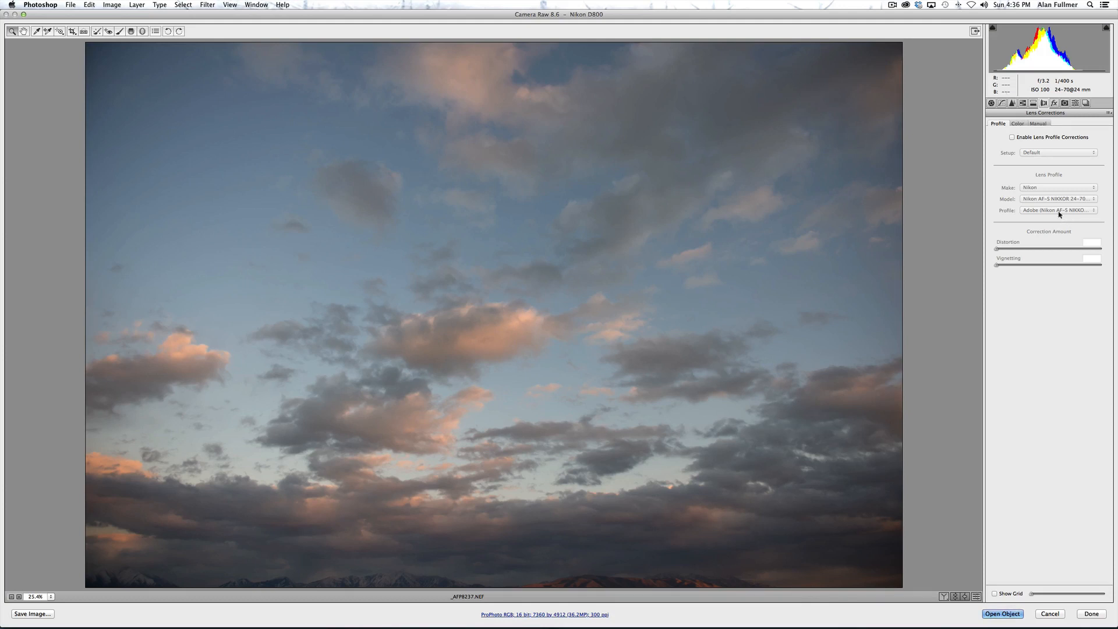
click(1016, 138)
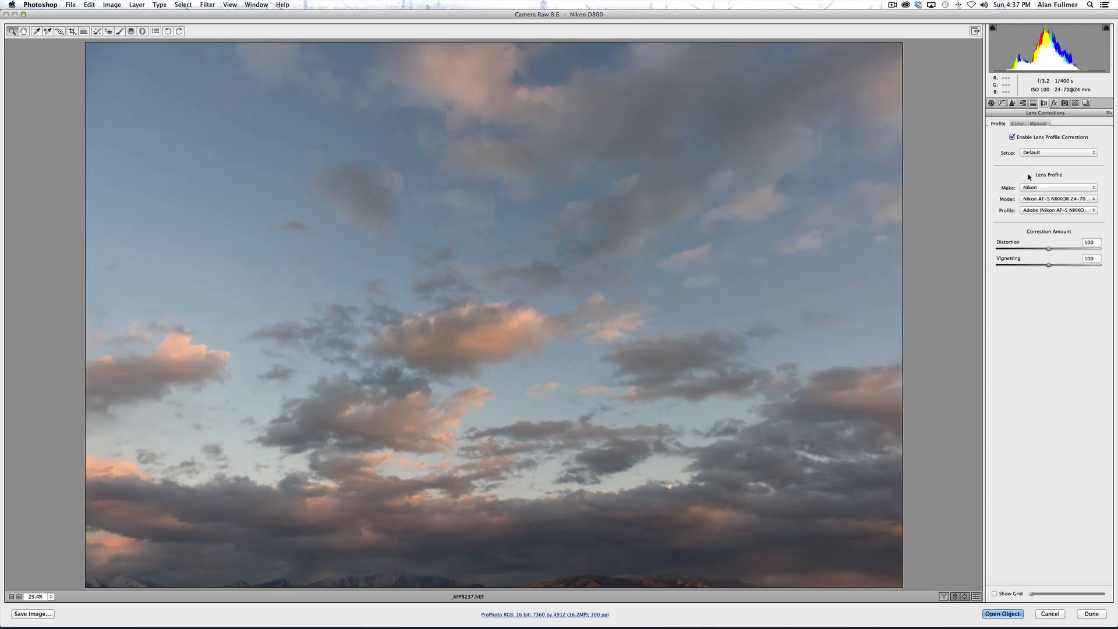
Open the sky photo as a smart object and move it into the _AFP6260-2 forest document as a new layer.
click(1003, 614)
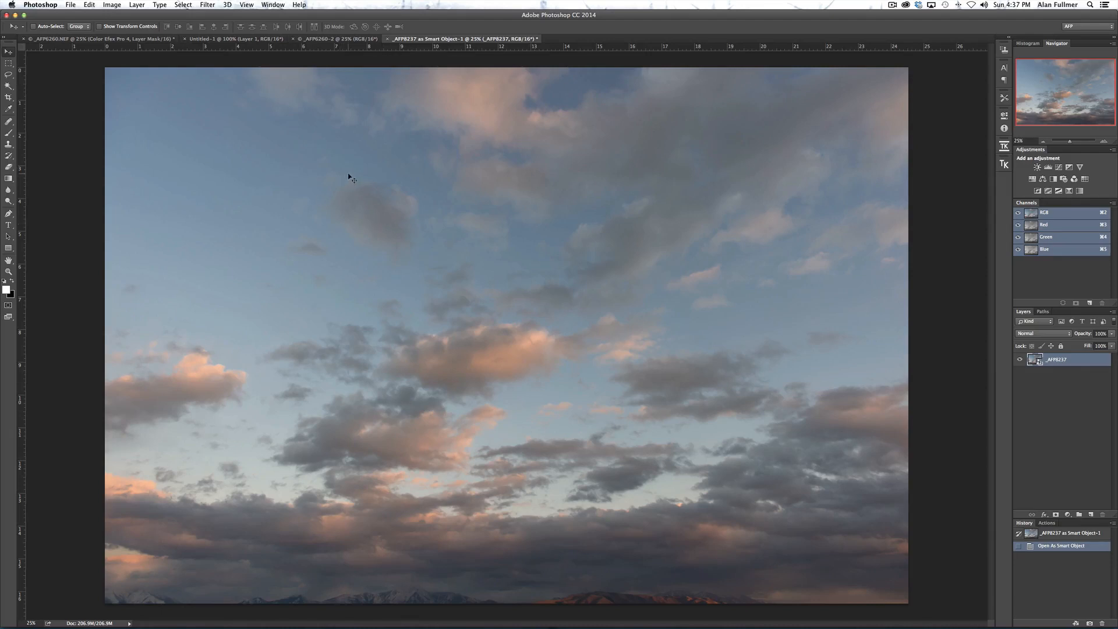
drag(361, 175, 342, 42)
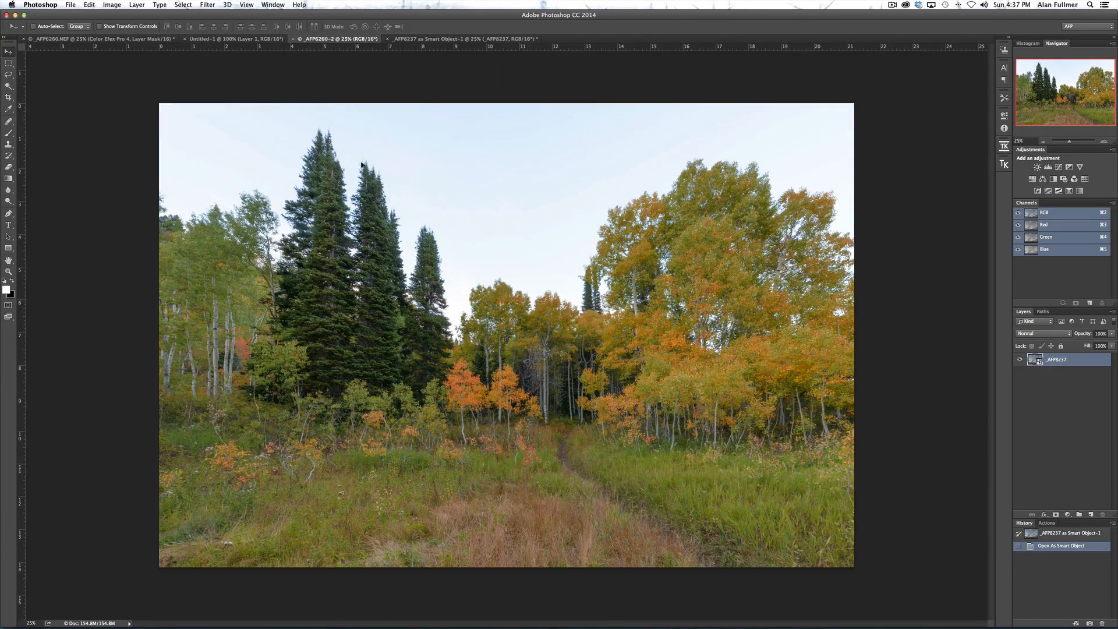
drag(343, 42, 396, 261)
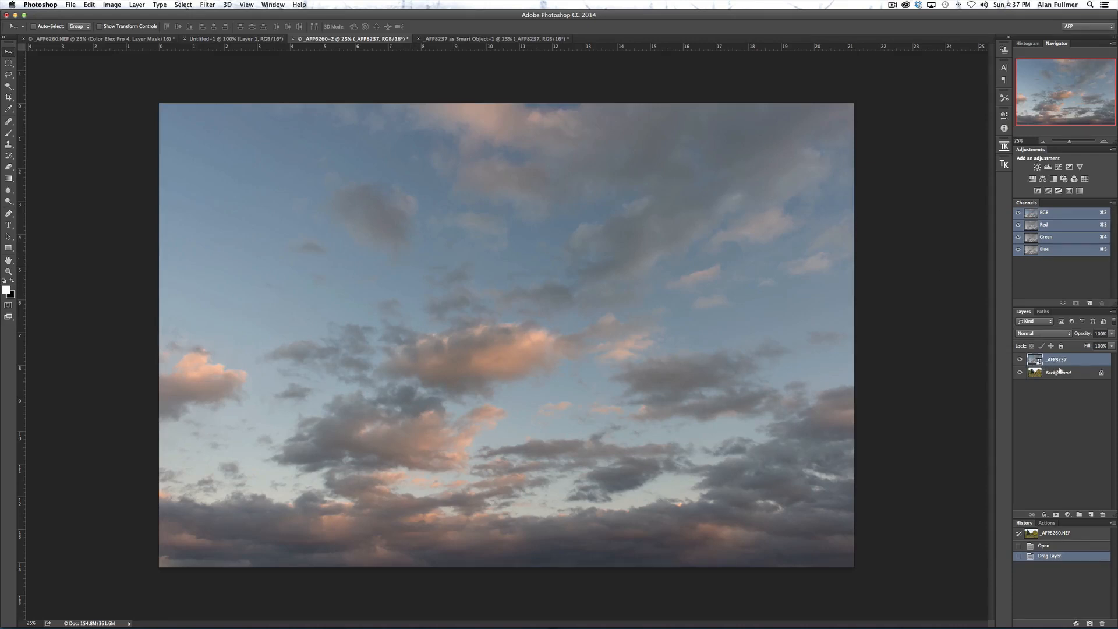
click(1020, 360)
click(1020, 360)
Lower the sky layer's opacity to 53% and move the sky upward over the forest.
click(1111, 337)
drag(1111, 344, 1093, 346)
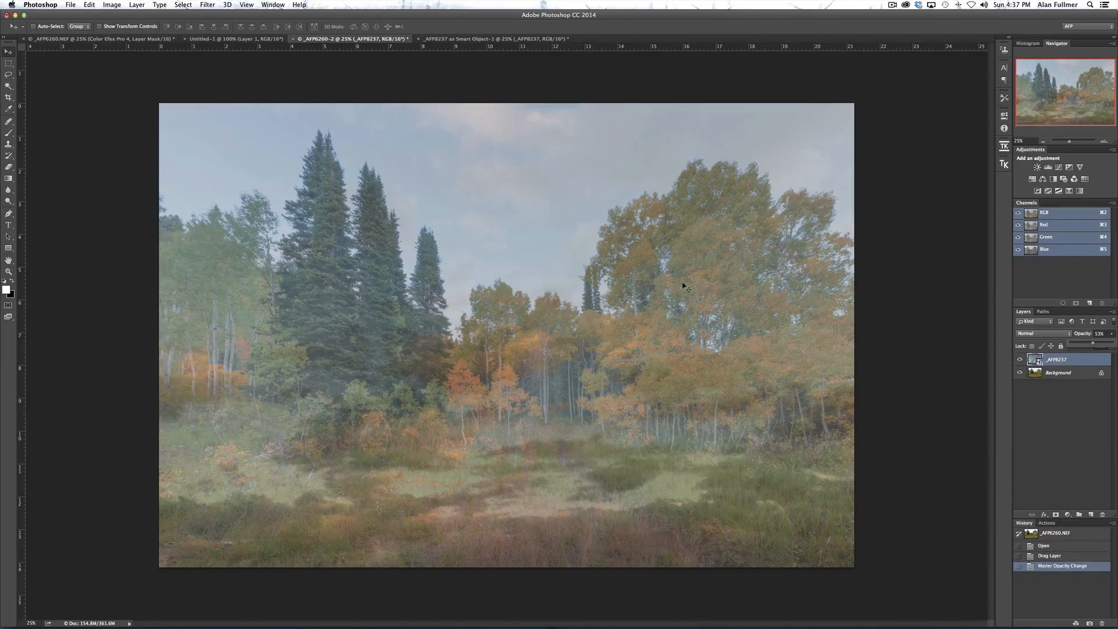
click(8, 56)
drag(493, 387, 511, 296)
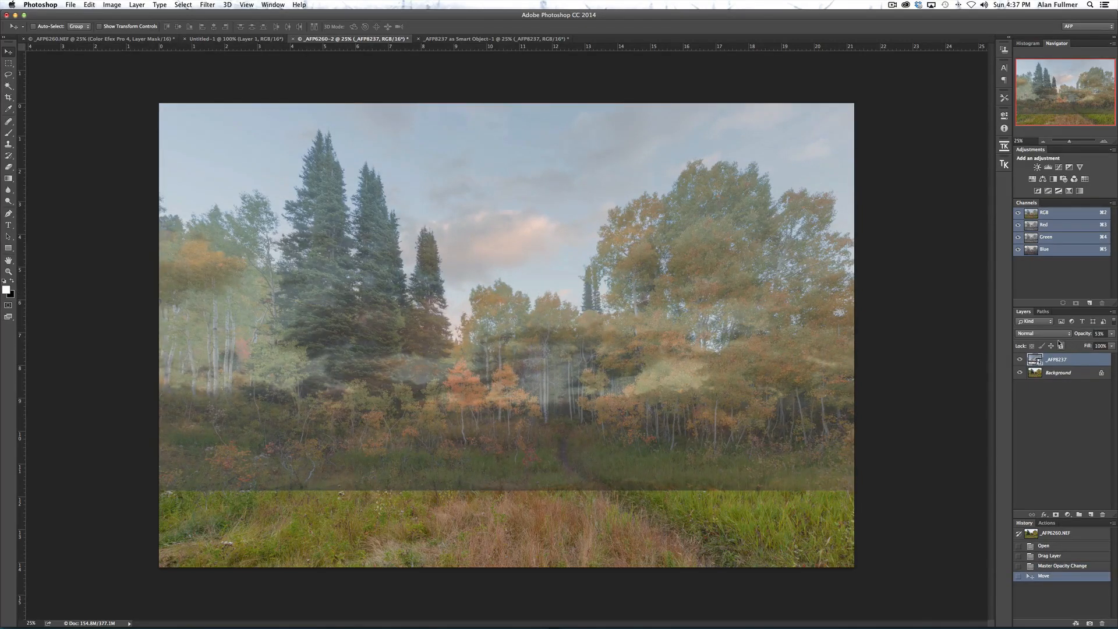
Restore the sky layer's opacity to 100% and shift the sky farther up, exposing more of the meadow.
click(1110, 334)
drag(1093, 346, 1113, 346)
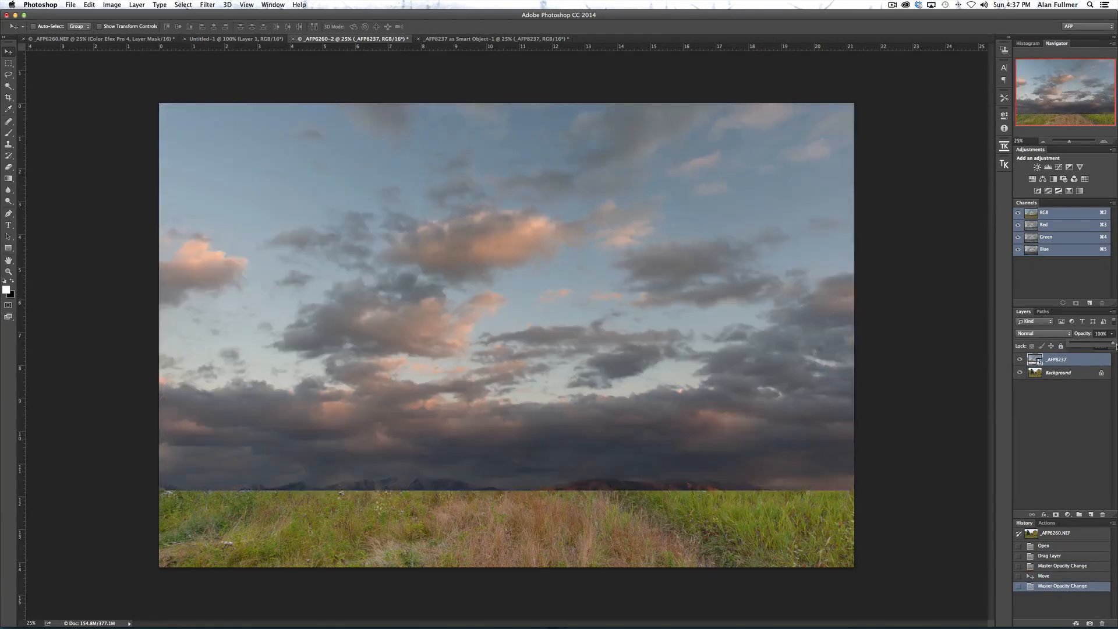
click(1049, 338)
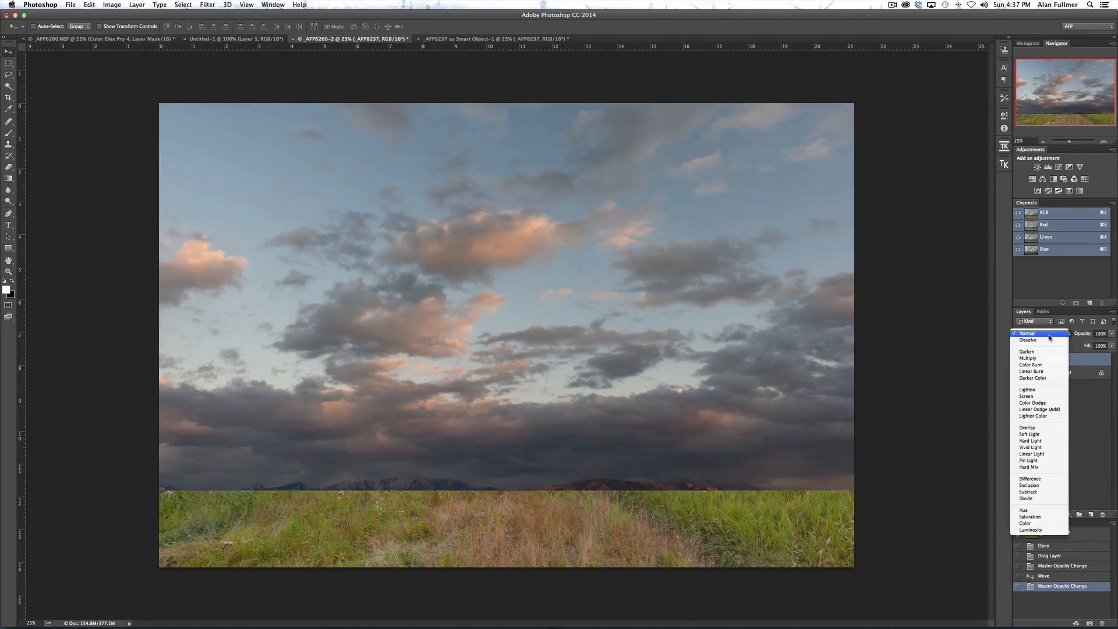
click(1050, 337)
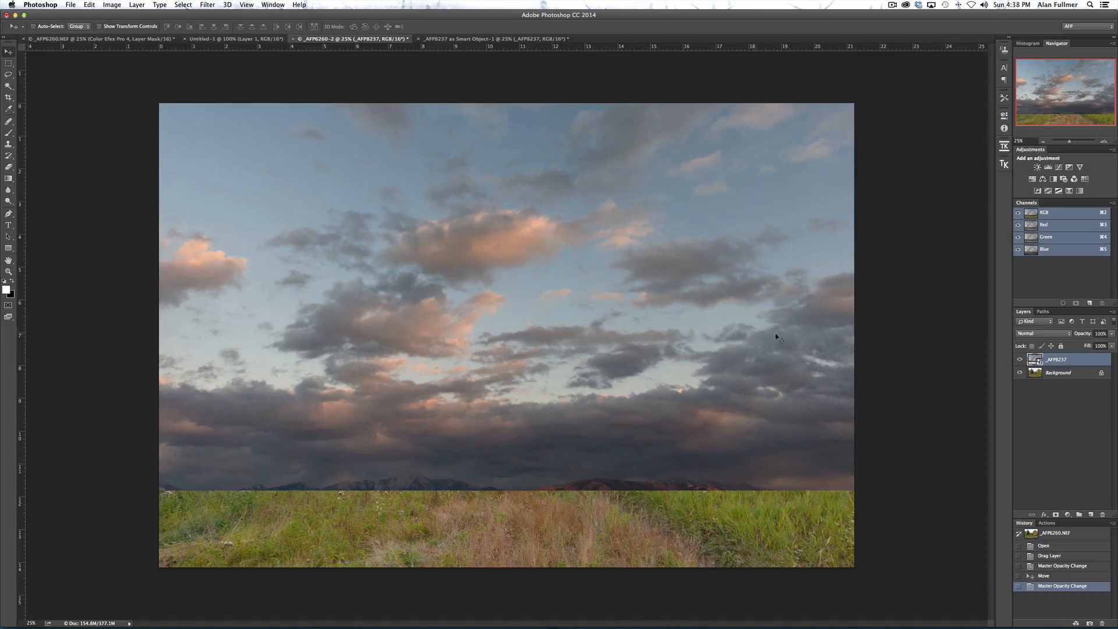
drag(767, 386, 769, 343)
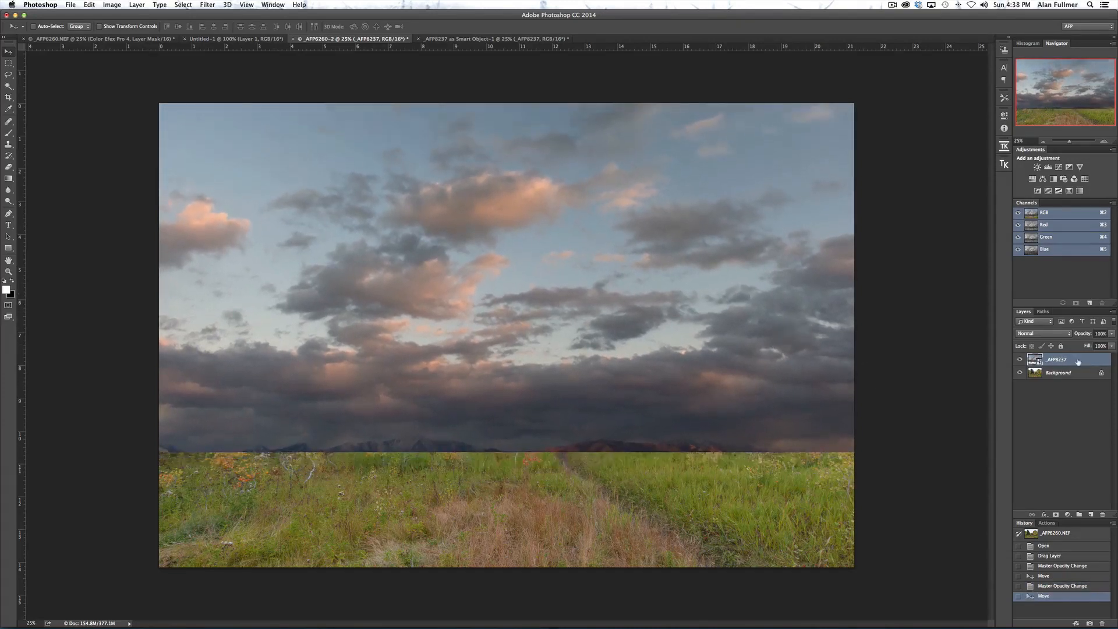
Try the Multiply blend mode on the sky layer and switch it to Darken.
click(1039, 334)
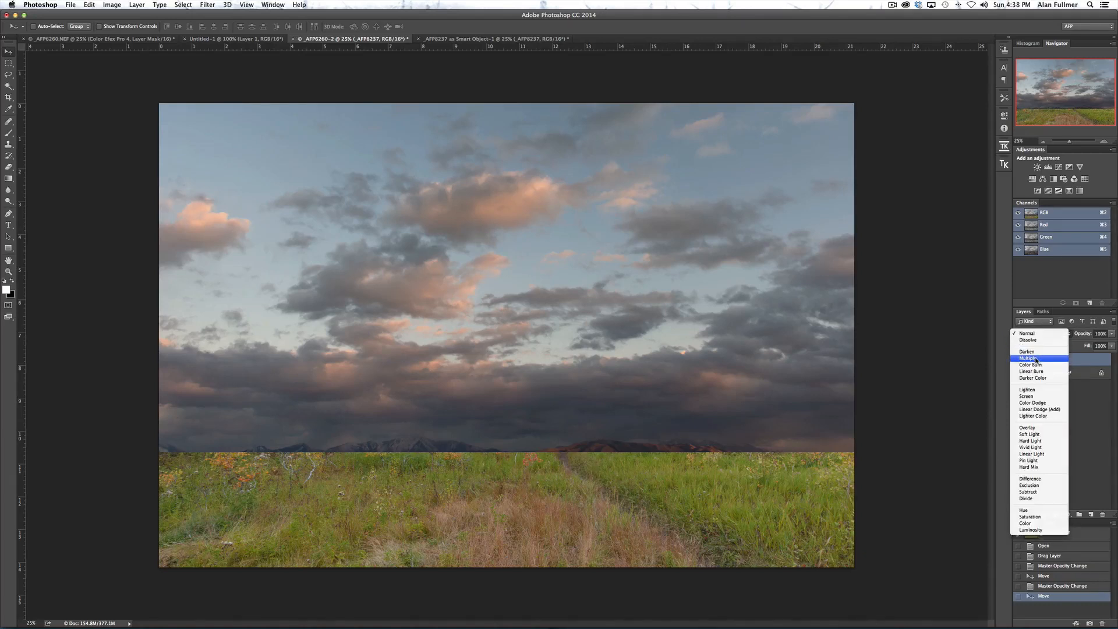
click(1035, 358)
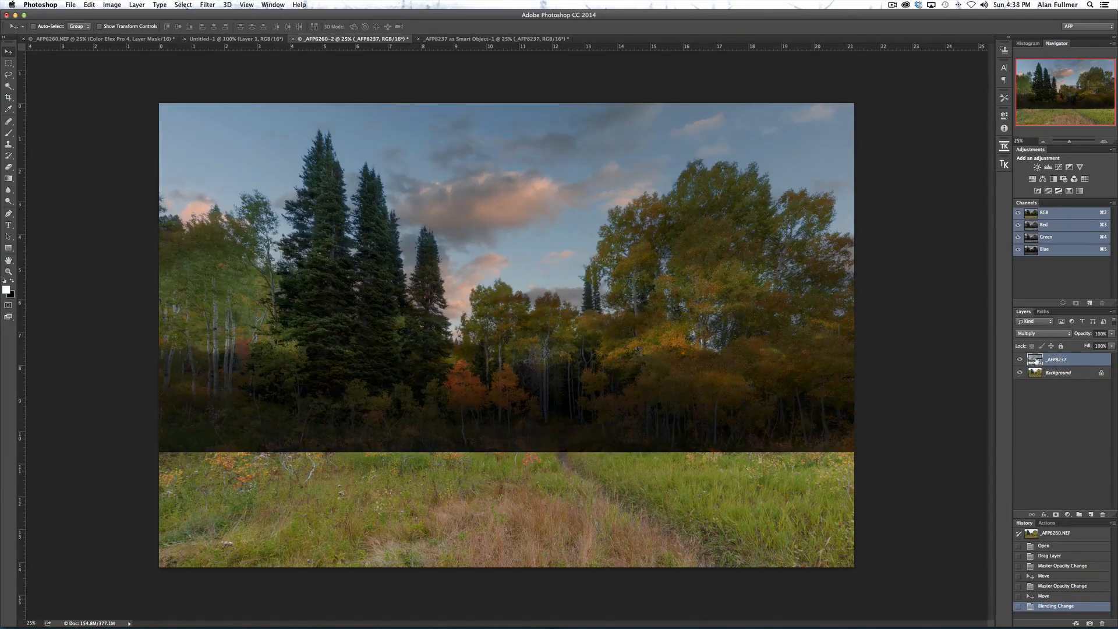
click(1040, 334)
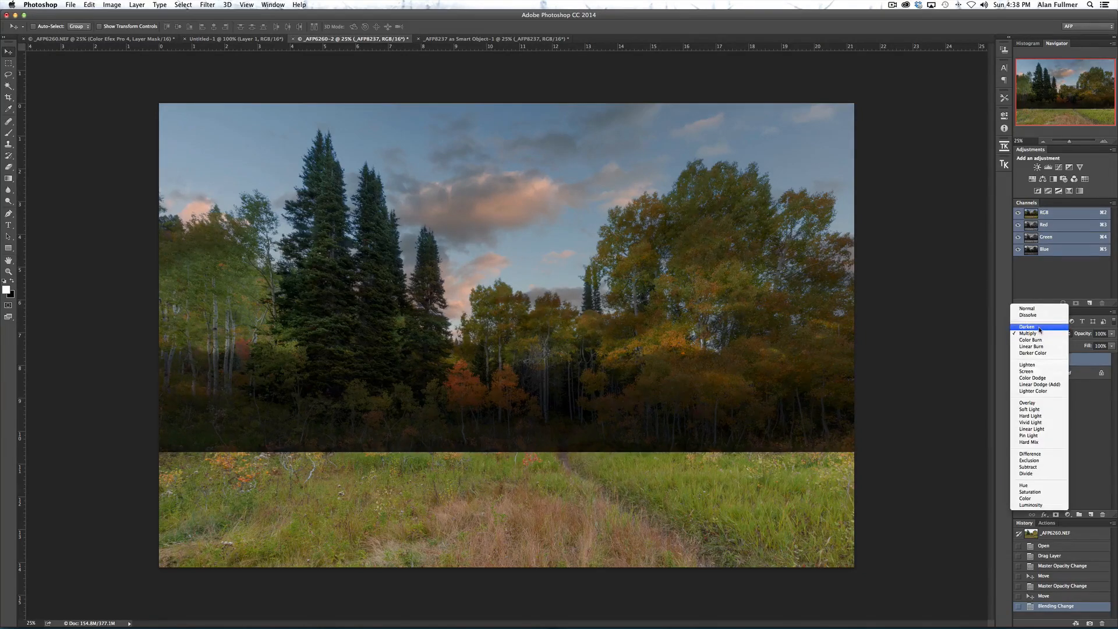
click(1039, 328)
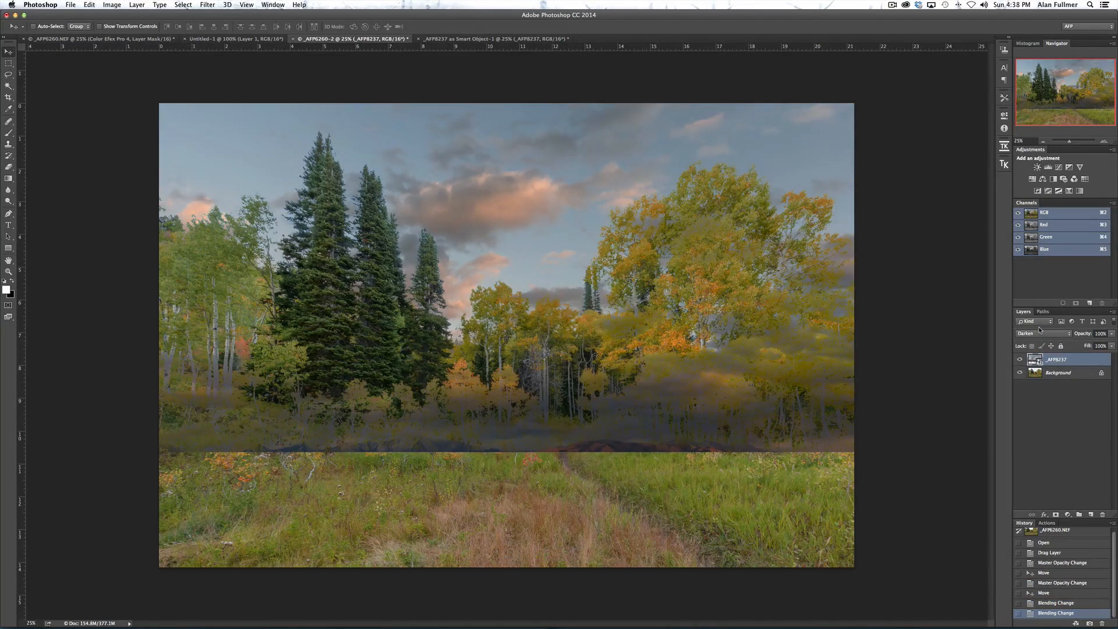
Set the sky layer's blend mode to Multiply and move the sky slightly up so its clouds fill the area above the trees.
click(1040, 335)
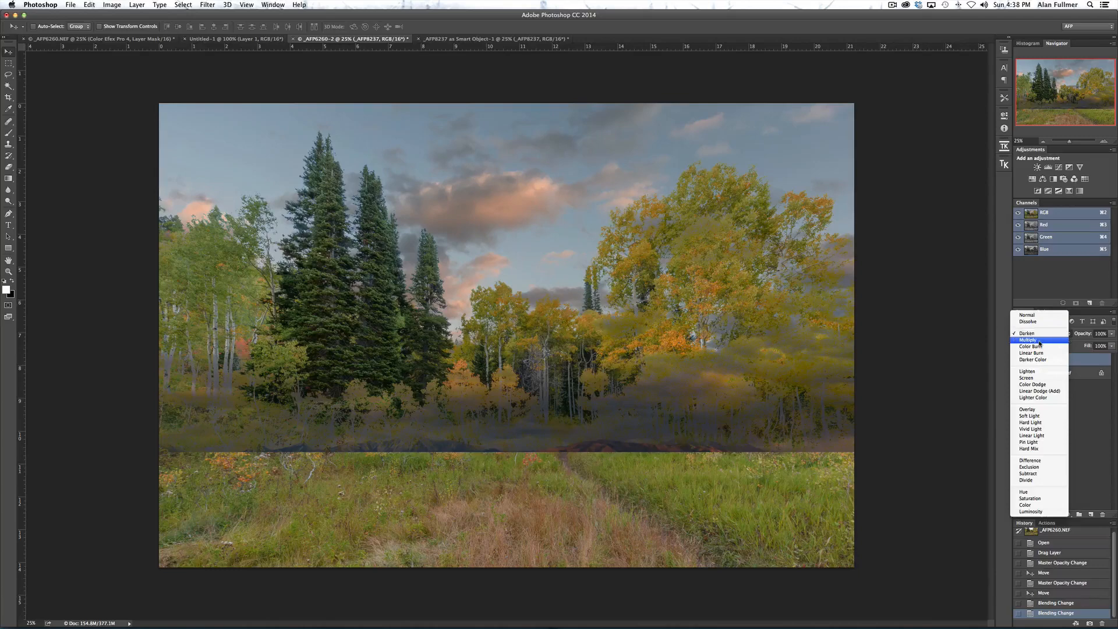
click(1040, 340)
drag(722, 376, 726, 341)
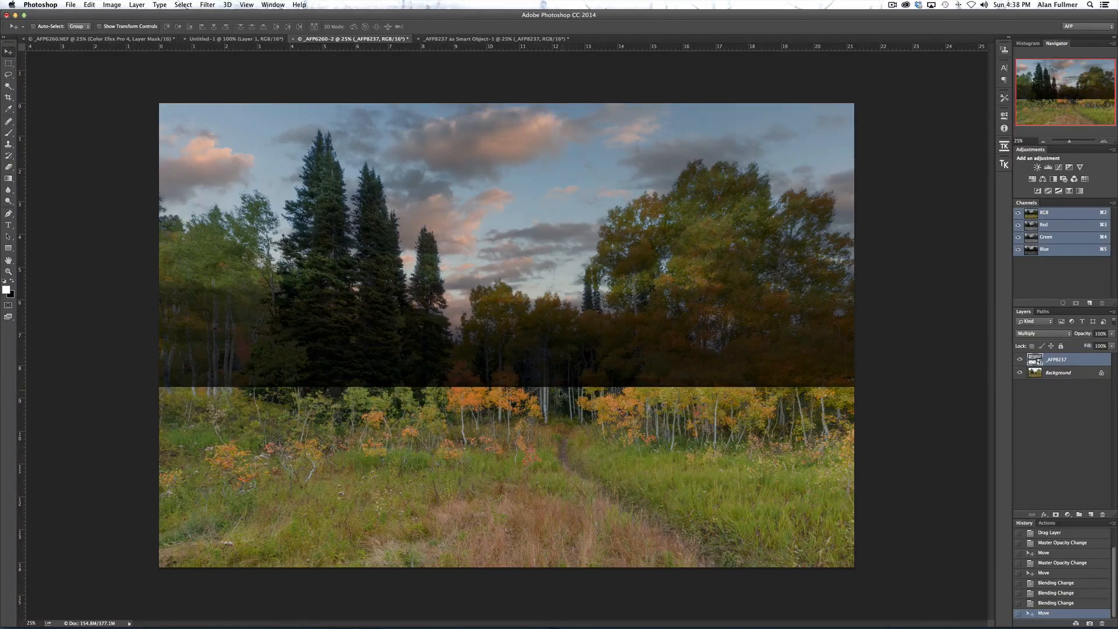
drag(532, 380, 537, 386)
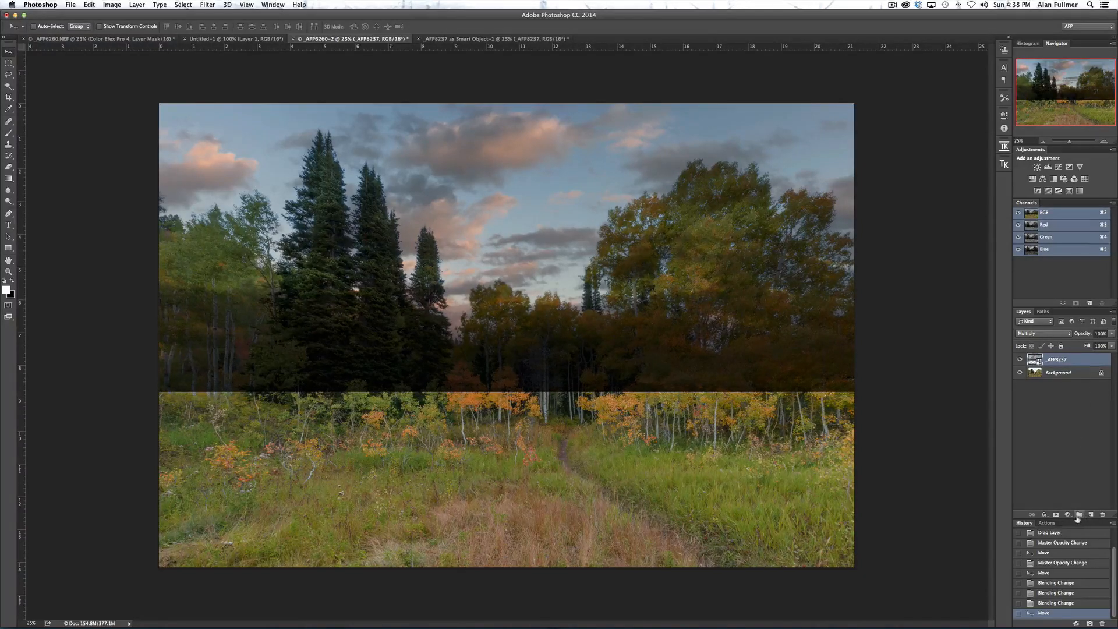
Add a layer mask to the sky layer and enlarge the Brush to 1400 px.
click(1056, 516)
click(1056, 516)
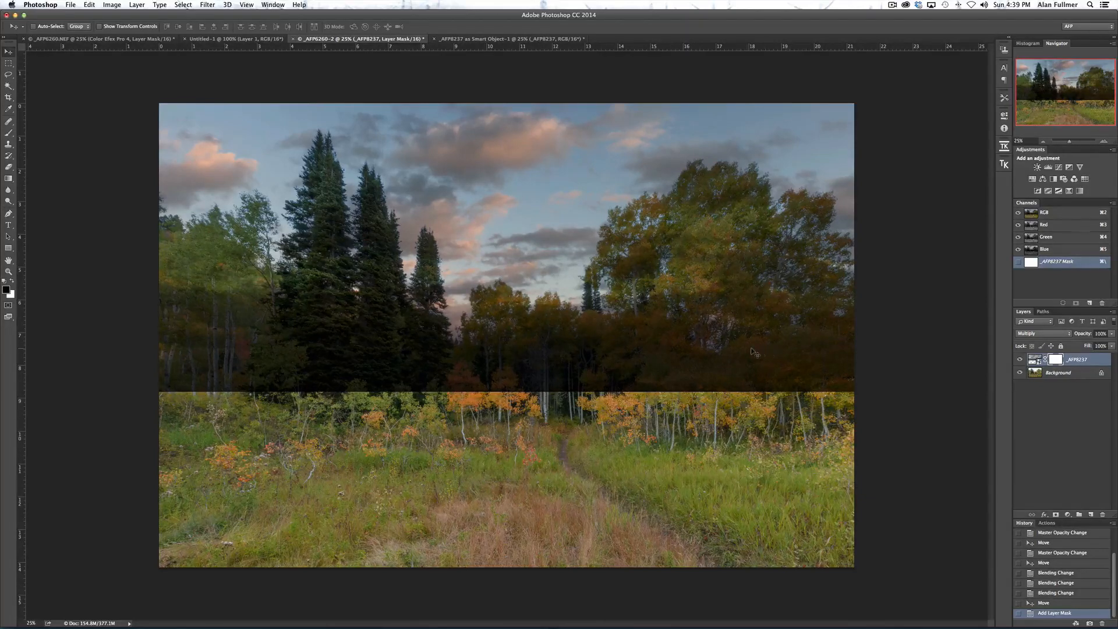
key(b)
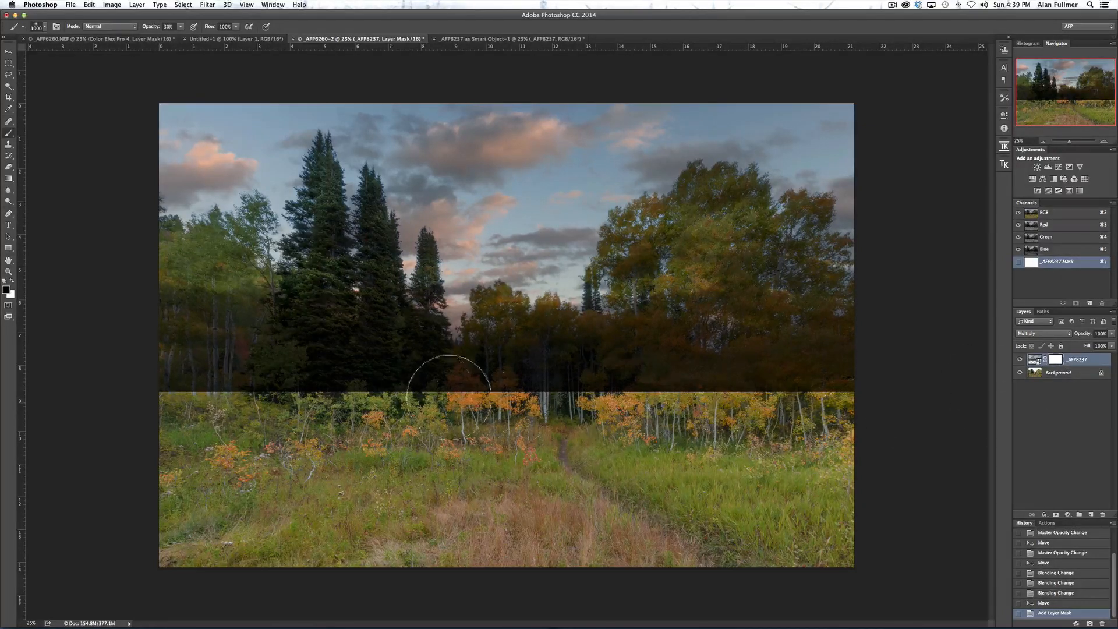
key(bracketright)
key(bracketright)
key(bracketright)
key(bracketright)
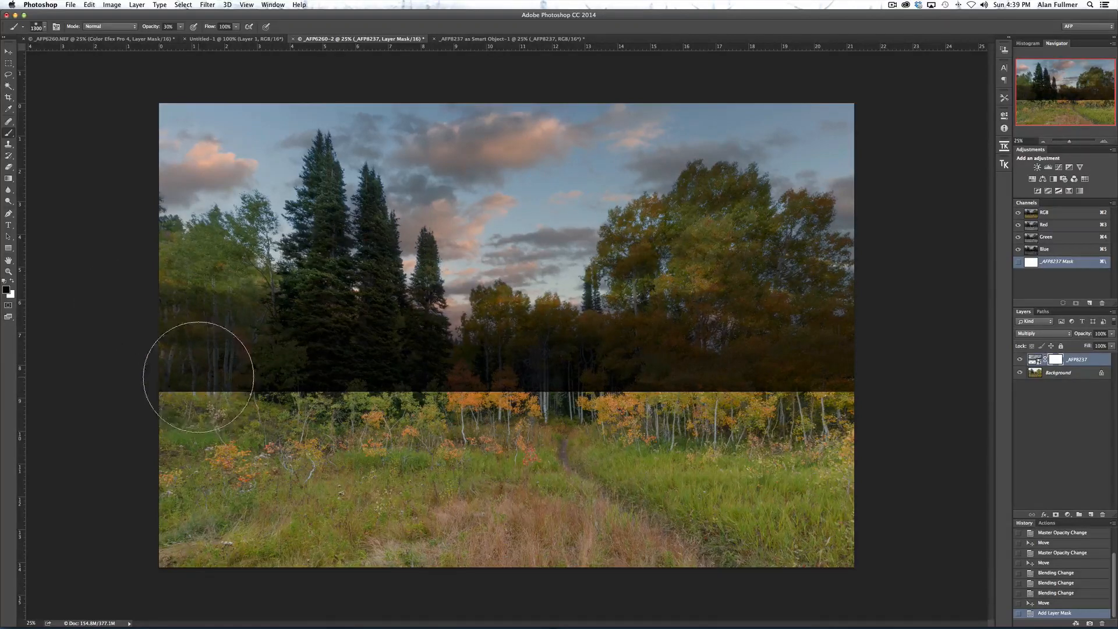
Paint black on the sky mask across the lower trees and the right-hand aspens, raising the brush opacity to 100%.
mouse_move(193, 367)
mouse_down()
mouse_move(274, 388)
mouse_move(217, 355)
mouse_move(377, 401)
mouse_move(119, 324)
mouse_move(444, 320)
mouse_move(716, 396)
mouse_move(655, 371)
mouse_move(764, 369)
mouse_up()
key(0)
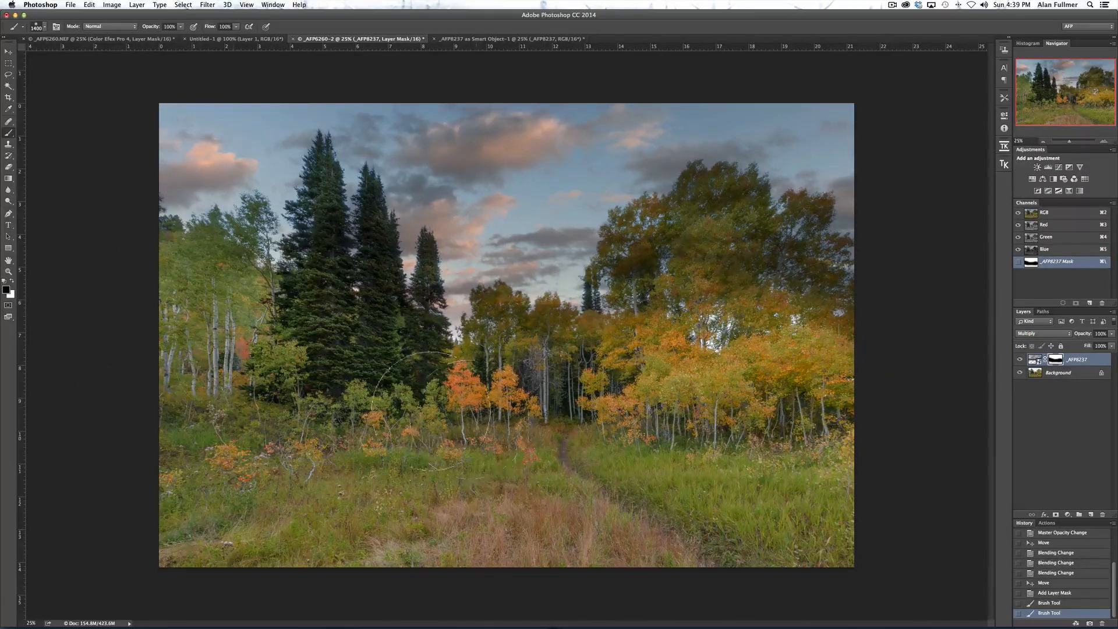
click(450, 373)
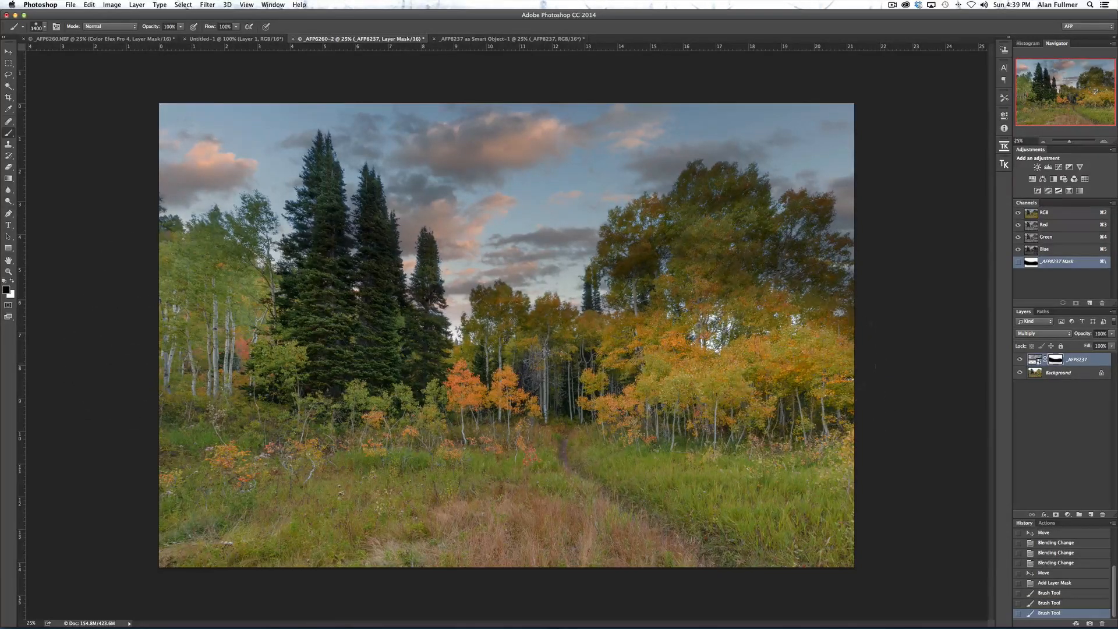
drag(838, 338, 723, 269)
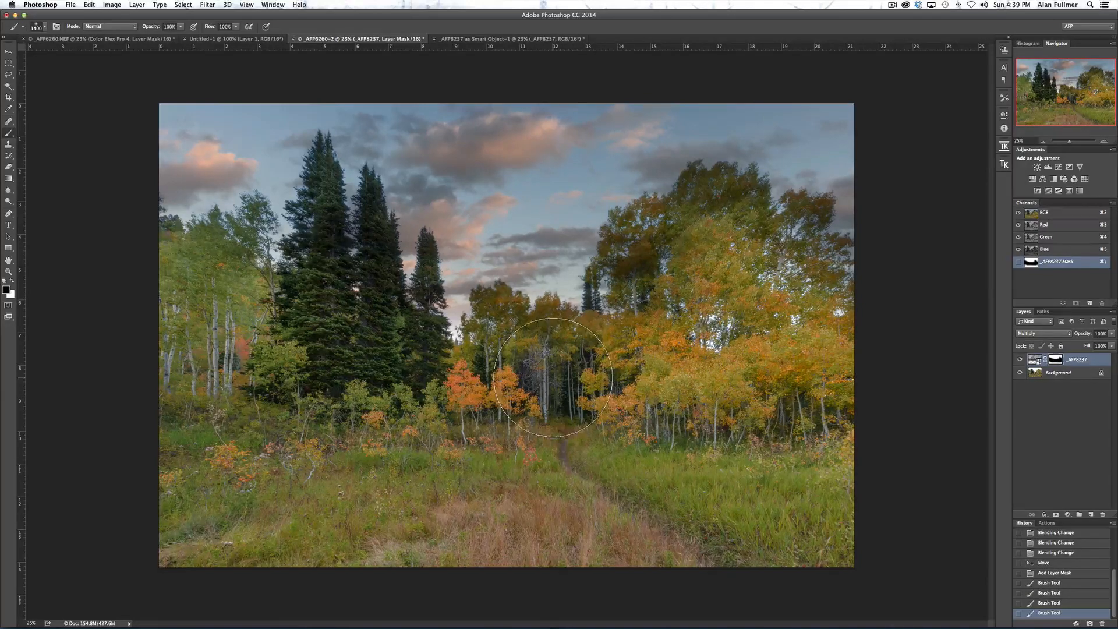
click(552, 377)
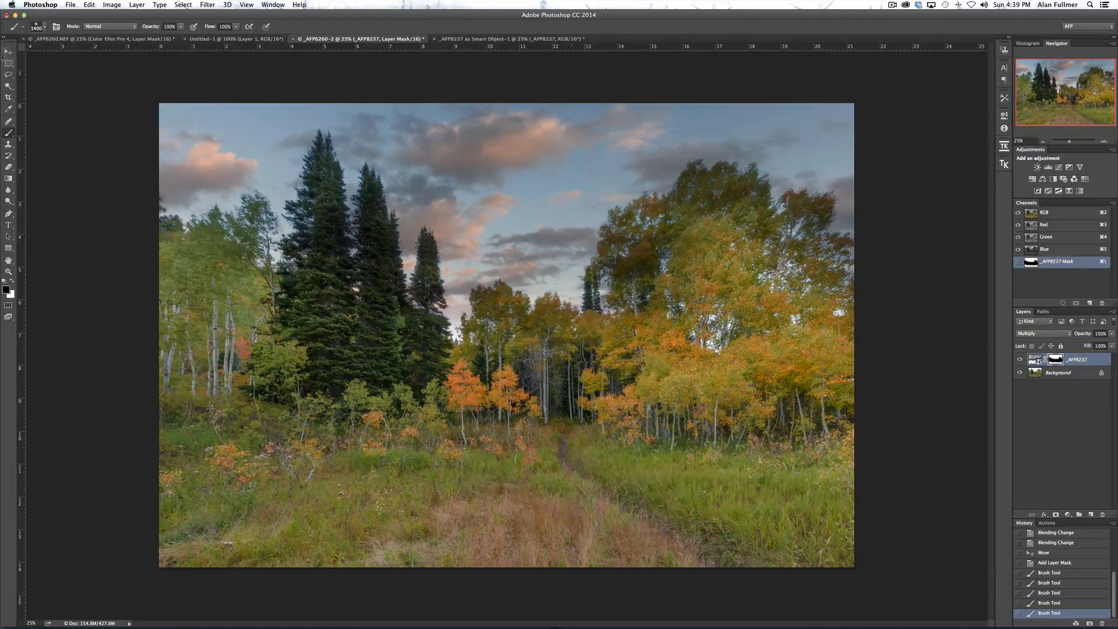
Hide the sky layer and select the pale sky on the Background layer with the Magic Wand.
key(v)
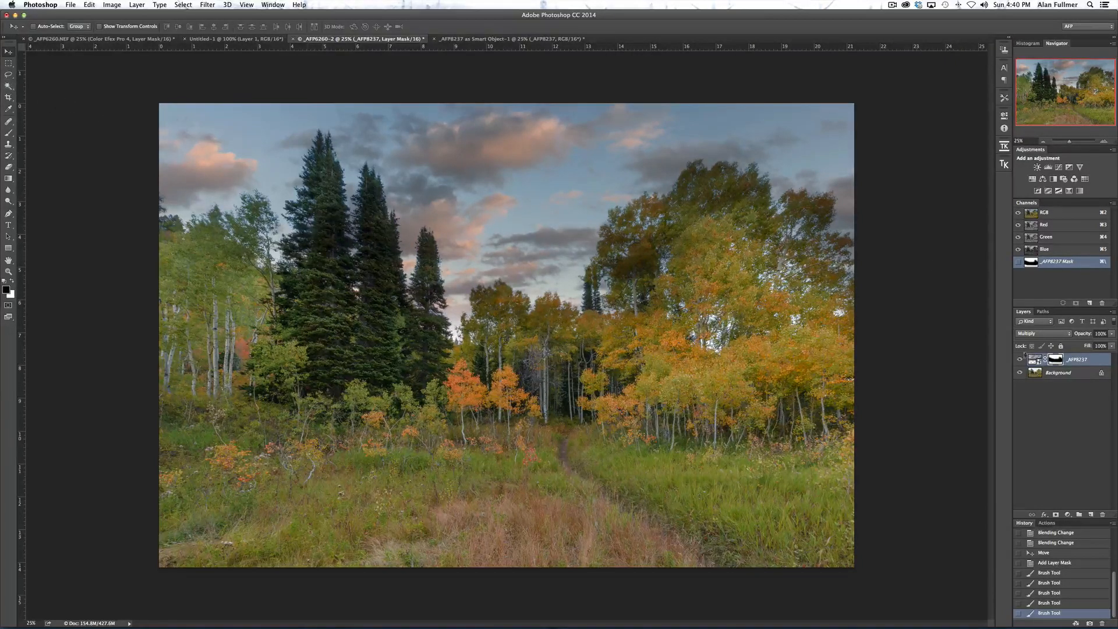
click(1019, 359)
click(8, 86)
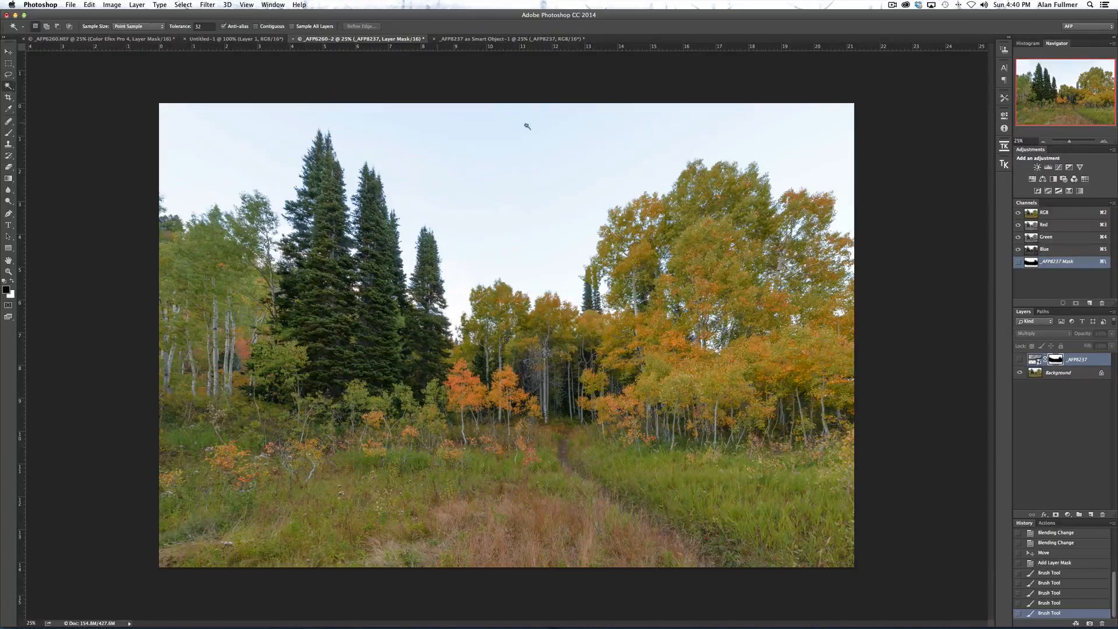
click(553, 142)
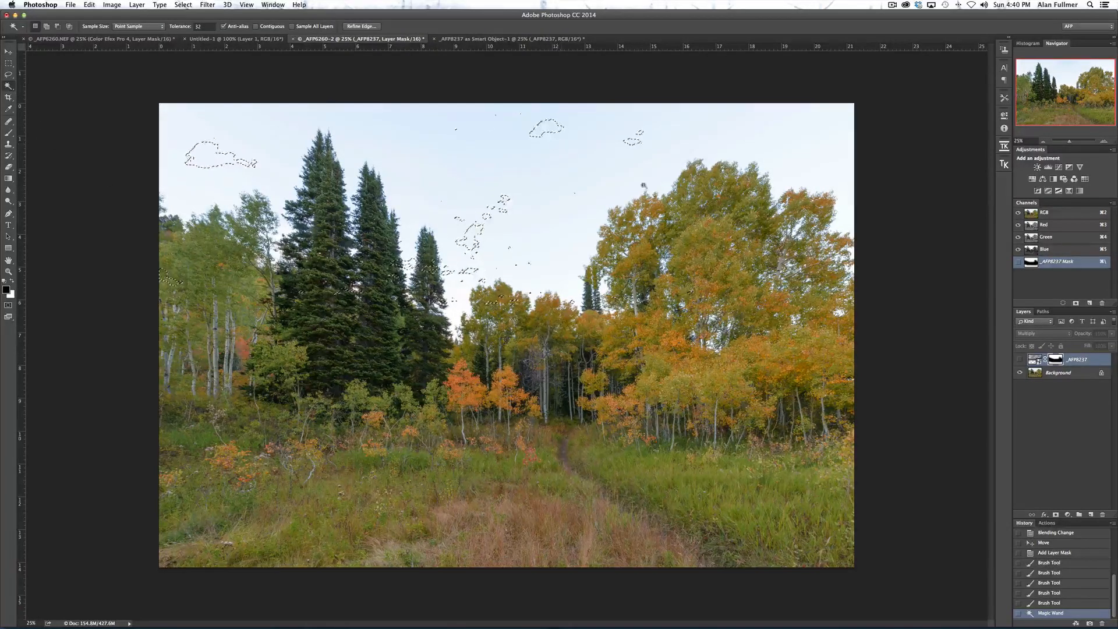
click(1036, 373)
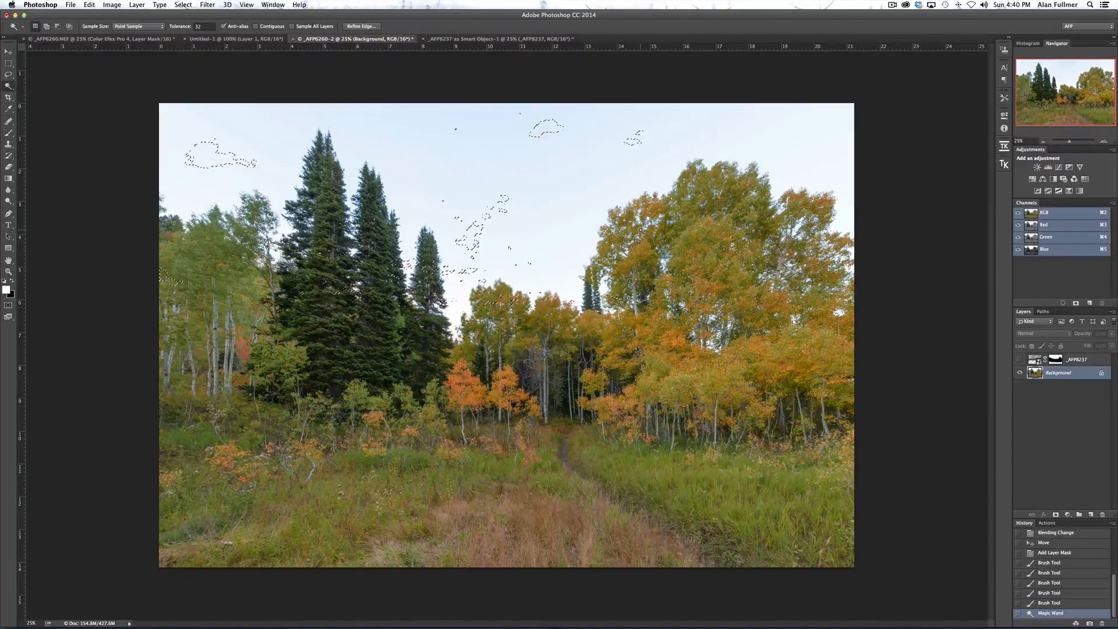
key(super+d)
click(603, 196)
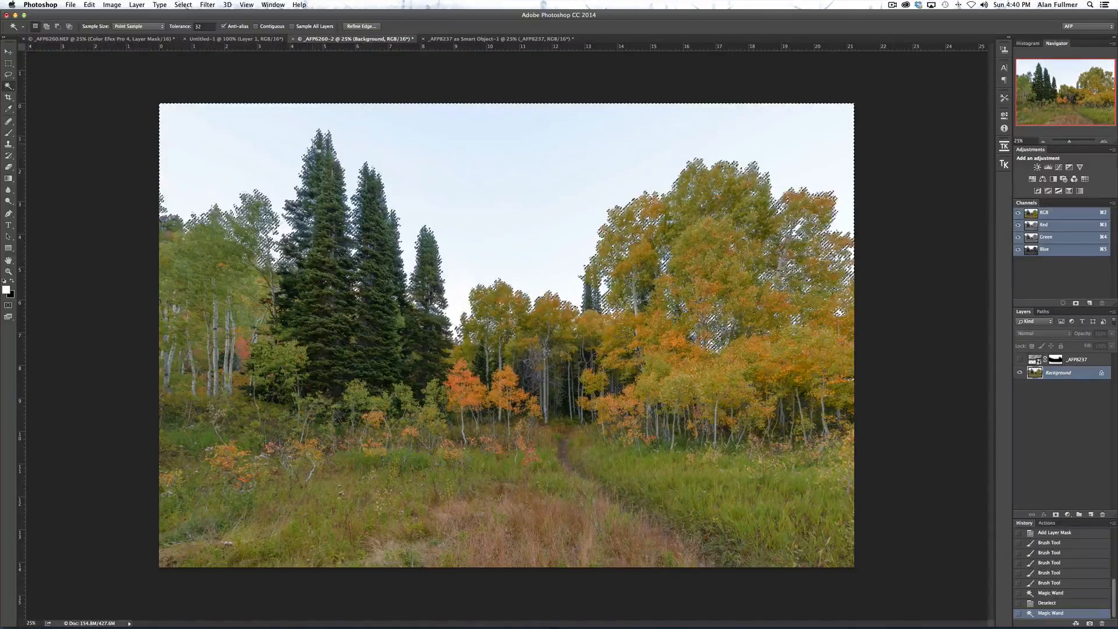
Inspect the selection edges among the aspen leaves, then deselect and show the sky layer again.
drag(1069, 141, 1076, 143)
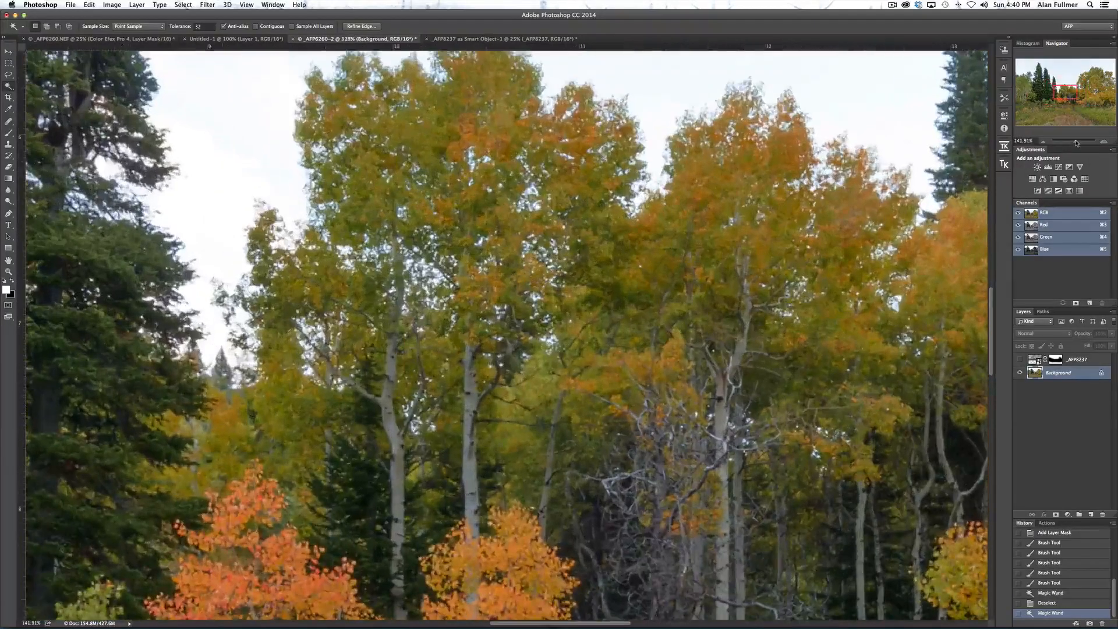
drag(1066, 99, 1080, 85)
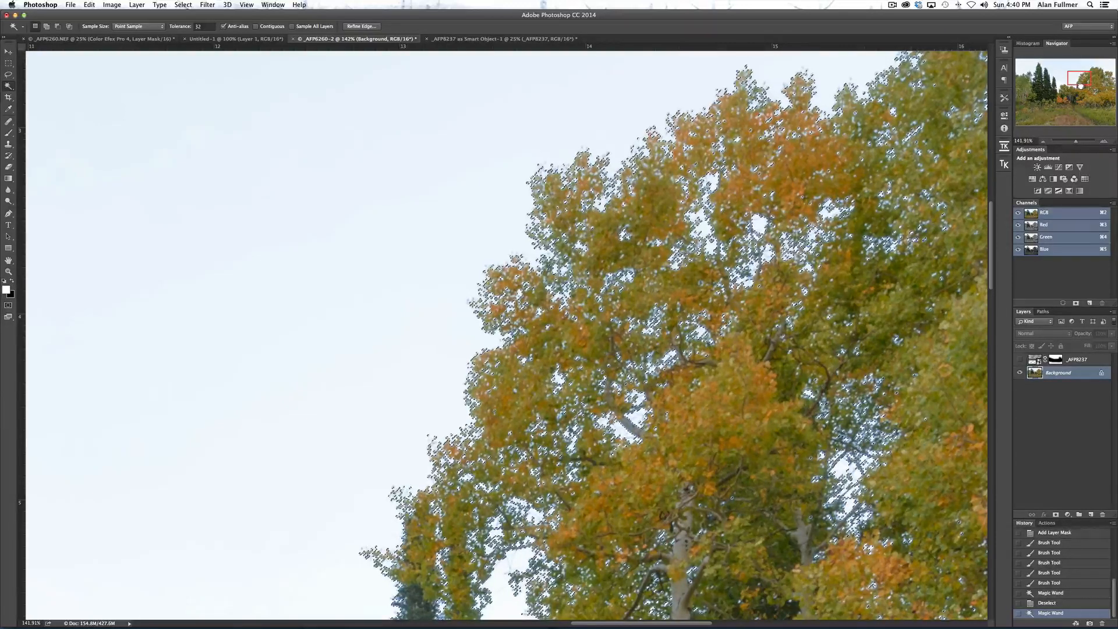
drag(1076, 141, 1070, 143)
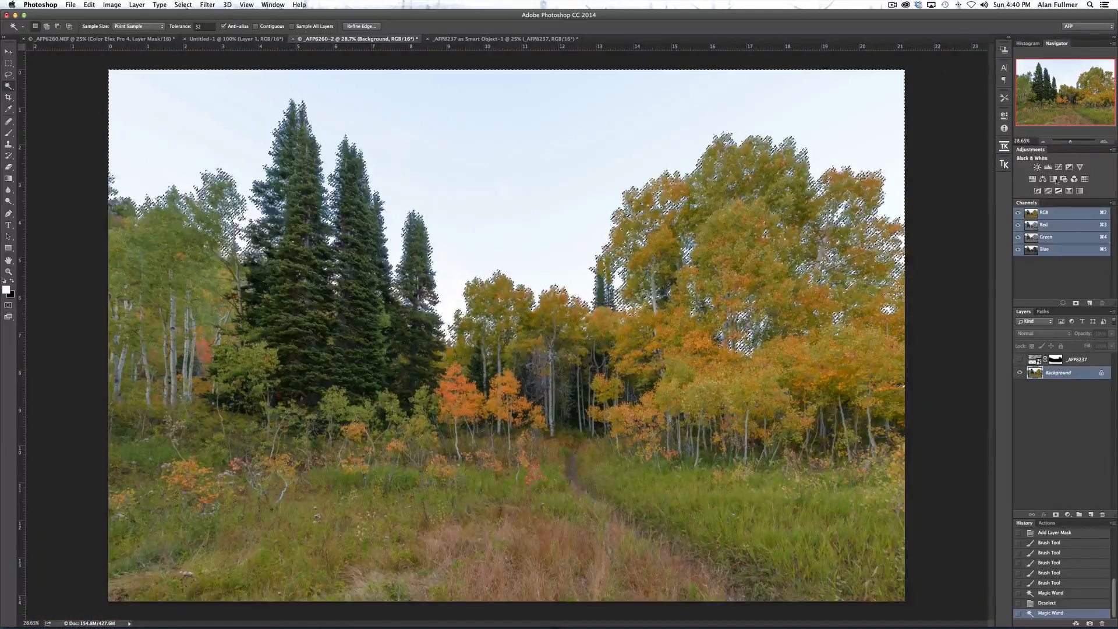
key(super+d)
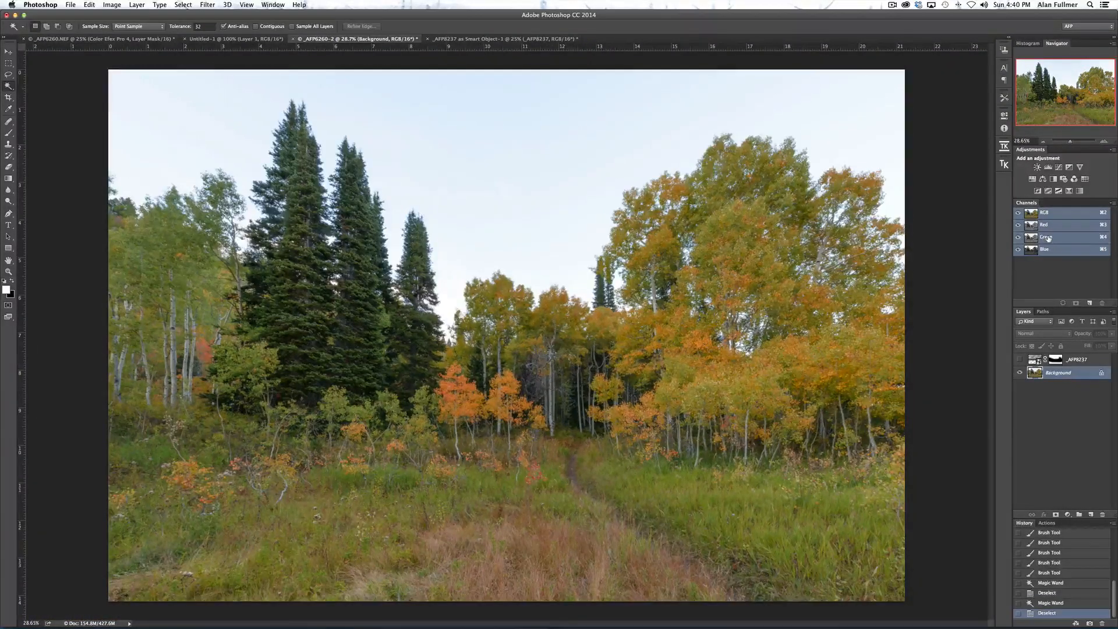
click(1019, 359)
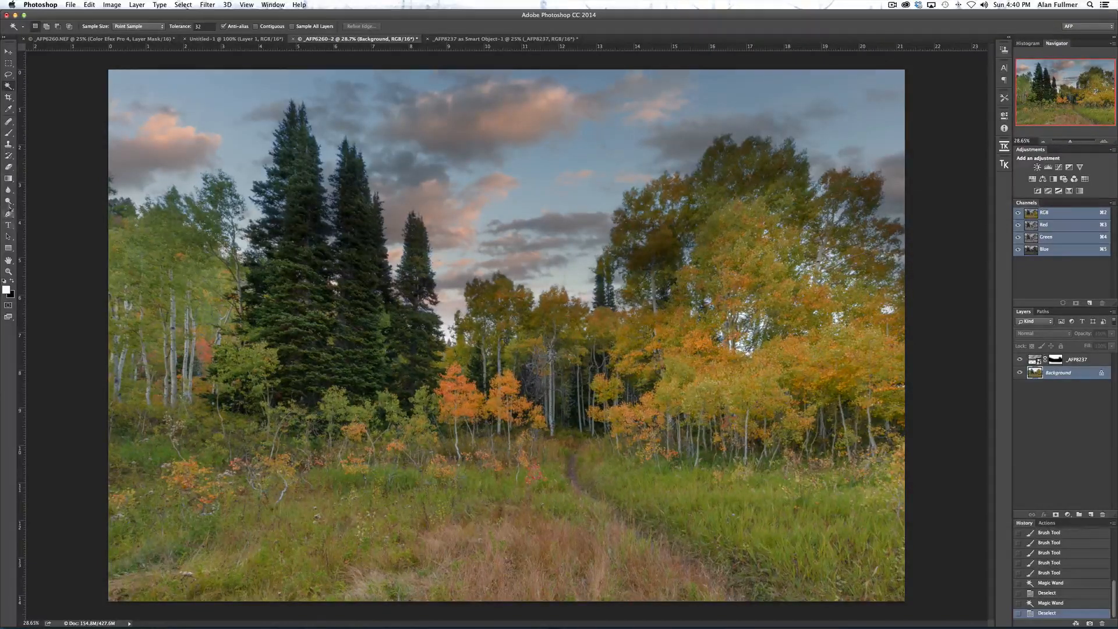
Set the 1400 px brush's hardness to 100%.
key(b)
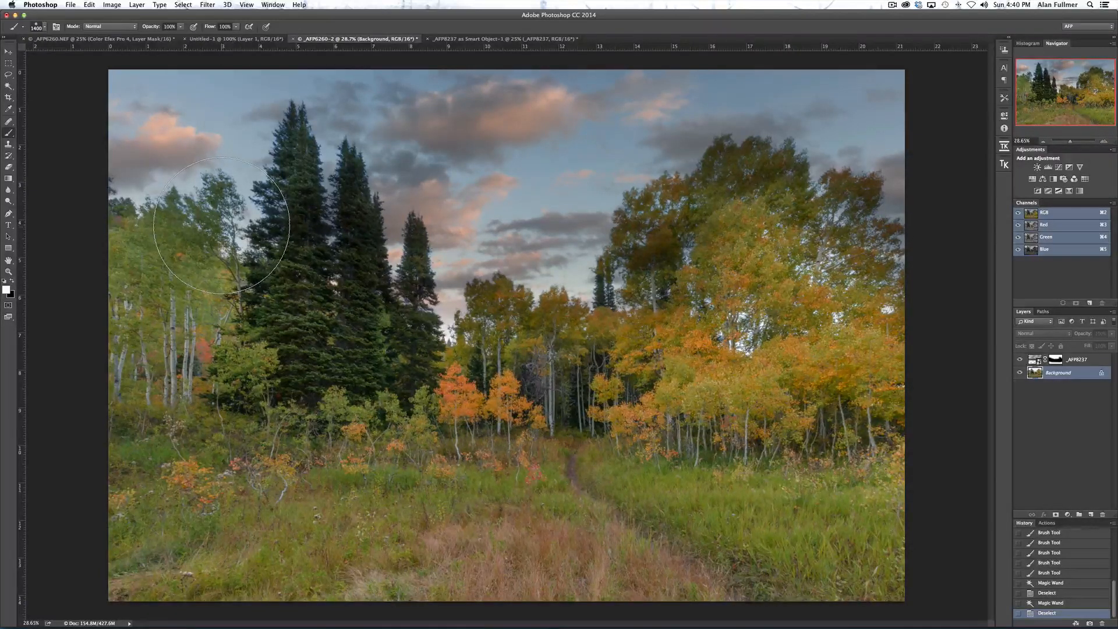
right_click(282, 269)
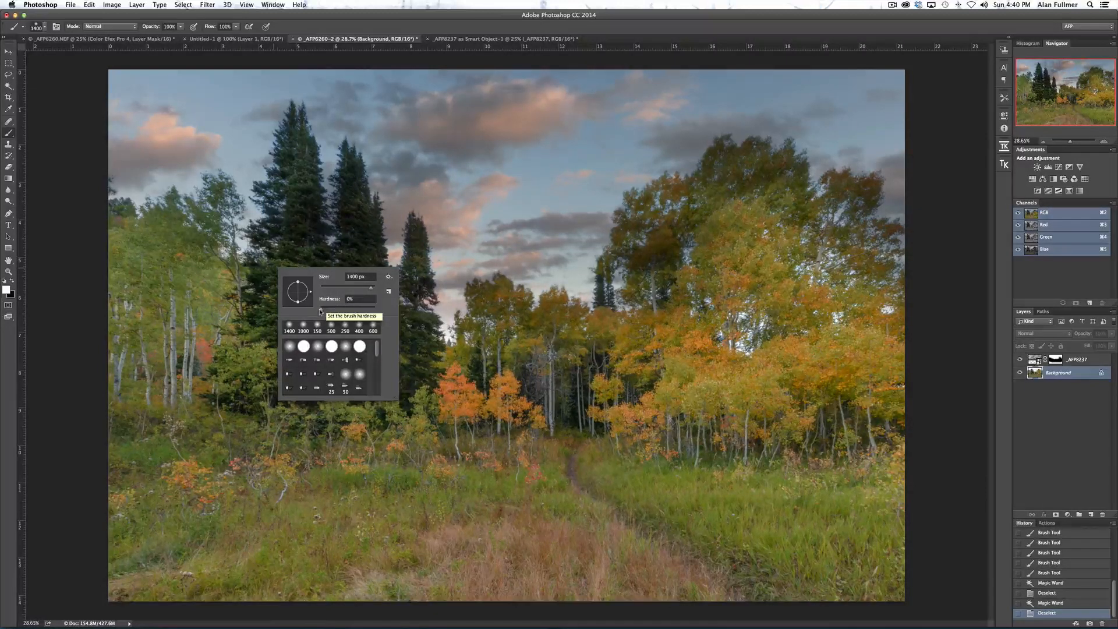
drag(321, 311, 375, 310)
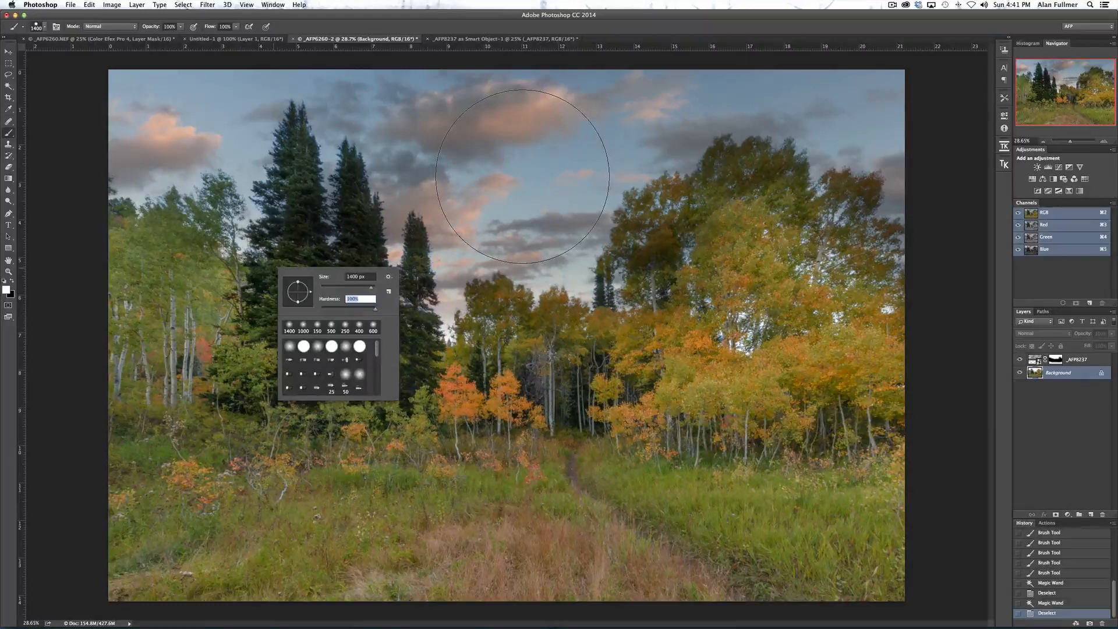
Try white brush dabs on the sky area of the Background layer and revert to the state before them.
click(523, 176)
key(x)
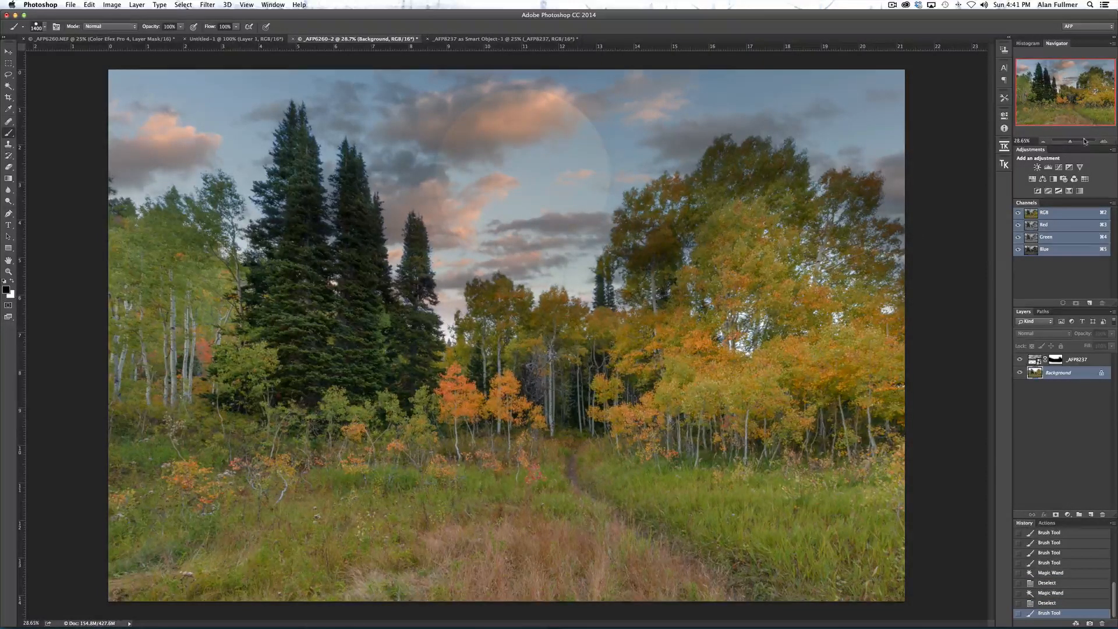
key(x)
click(520, 174)
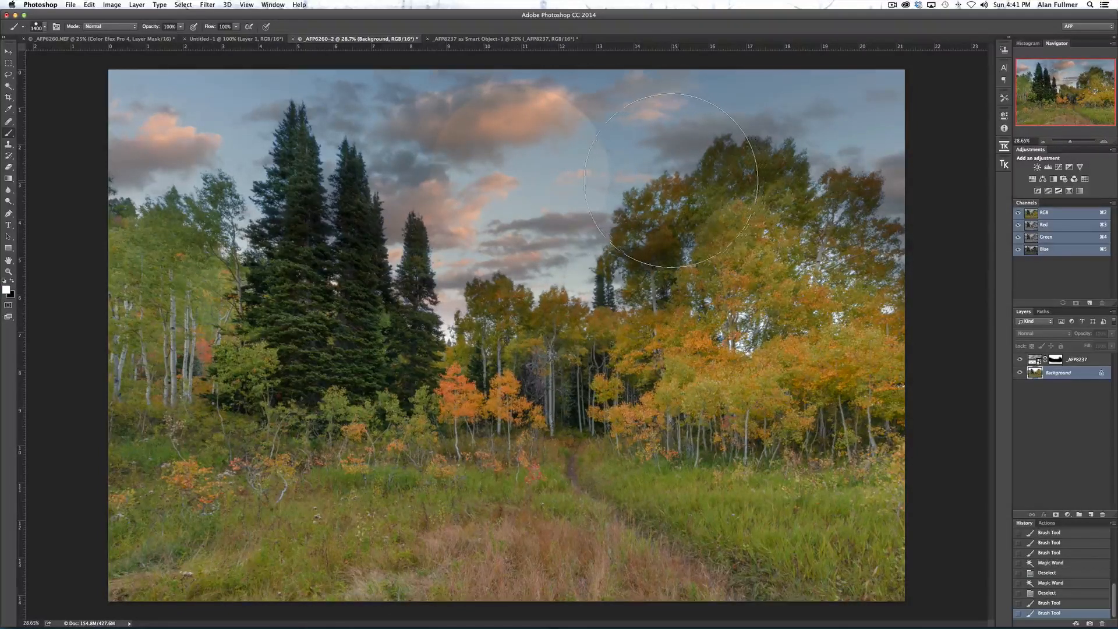
drag(1069, 142, 1071, 142)
drag(1067, 99, 1073, 82)
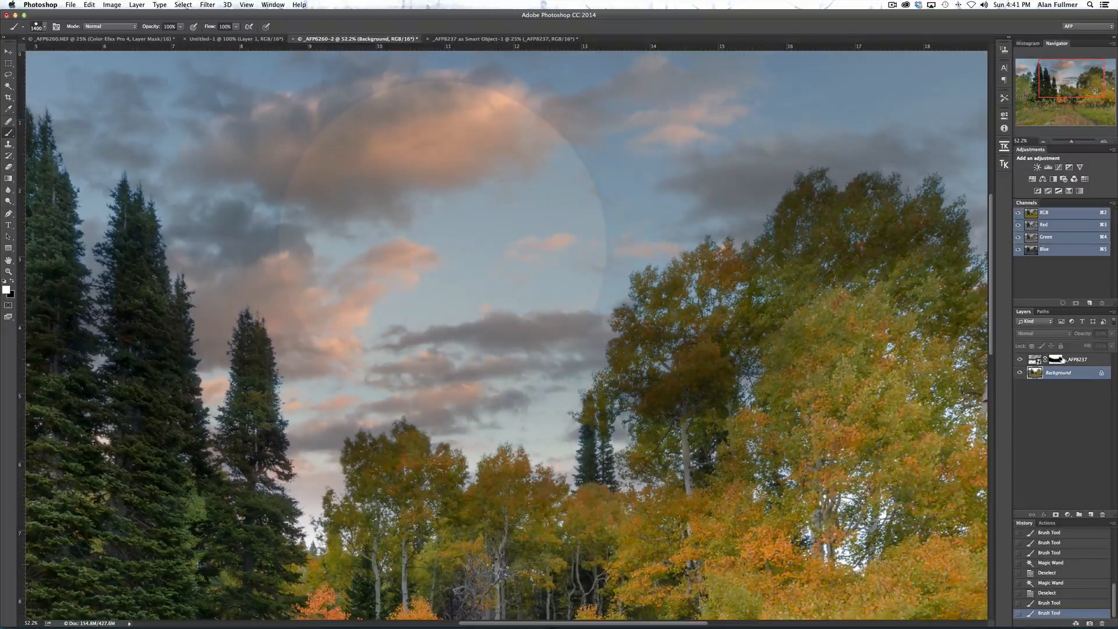
click(1055, 593)
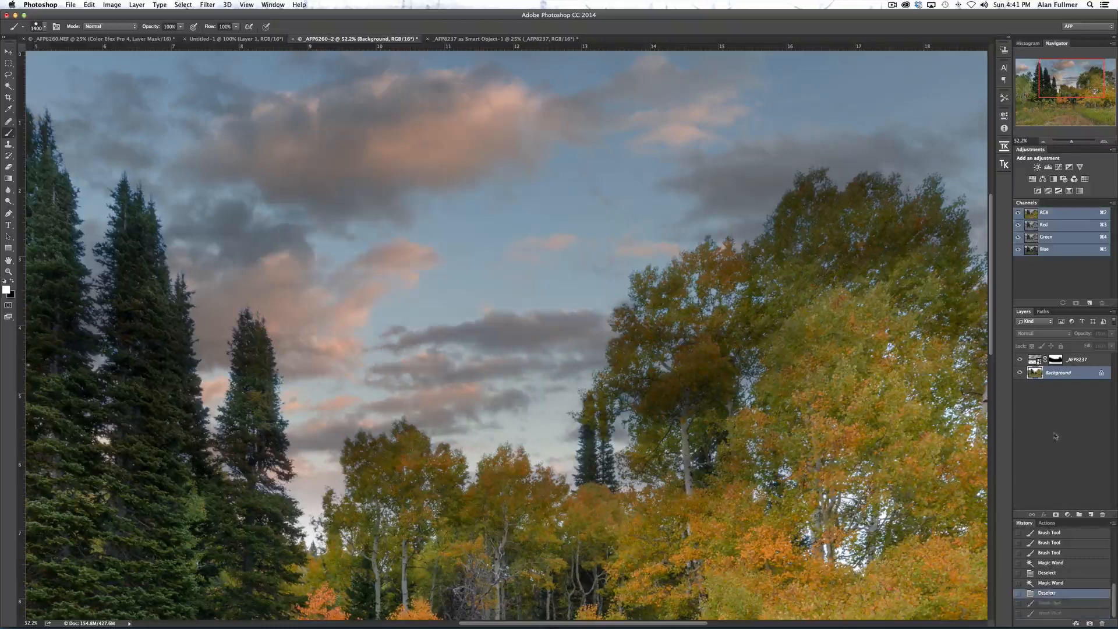
Try a hard-edged black dab on the sky layer's mask and undo it.
click(1055, 359)
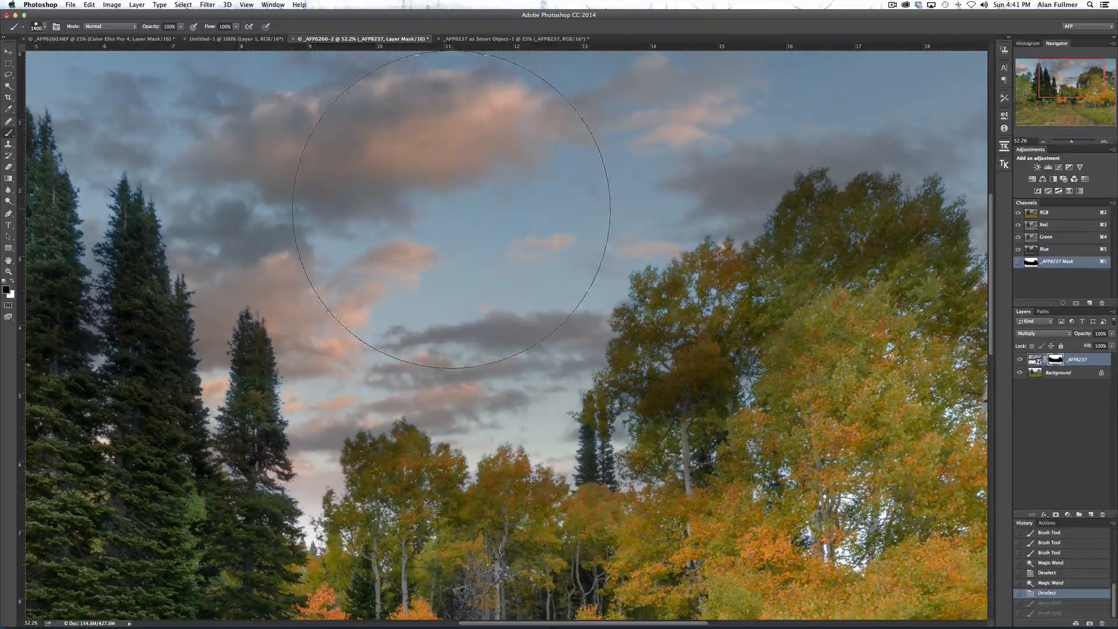
click(451, 210)
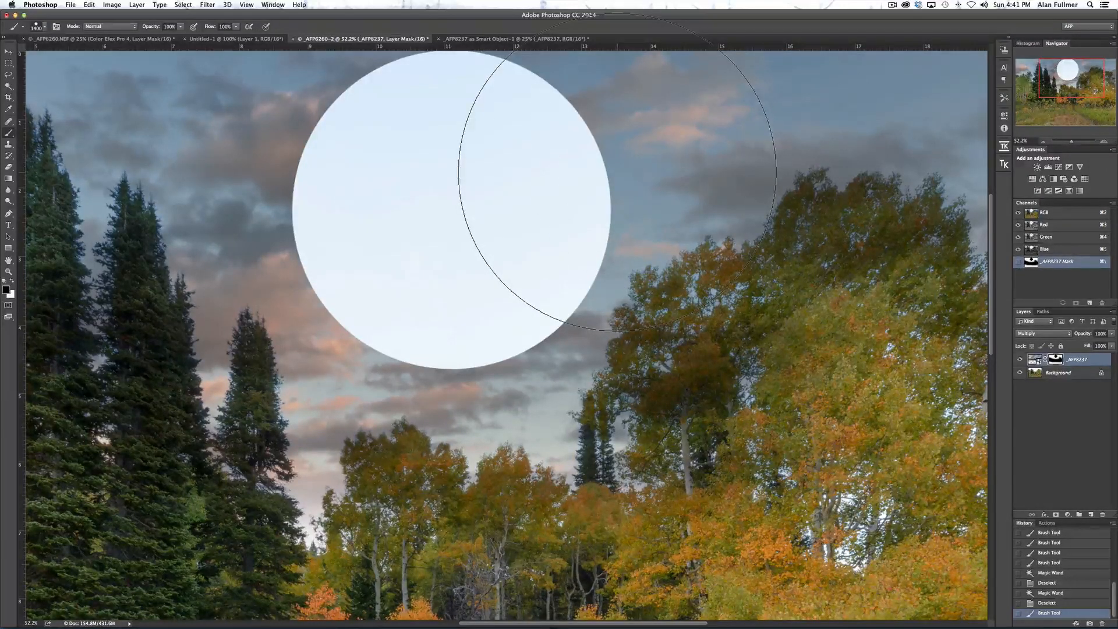
key(super+z)
Set the brush hardness to 43%.
right_click(562, 250)
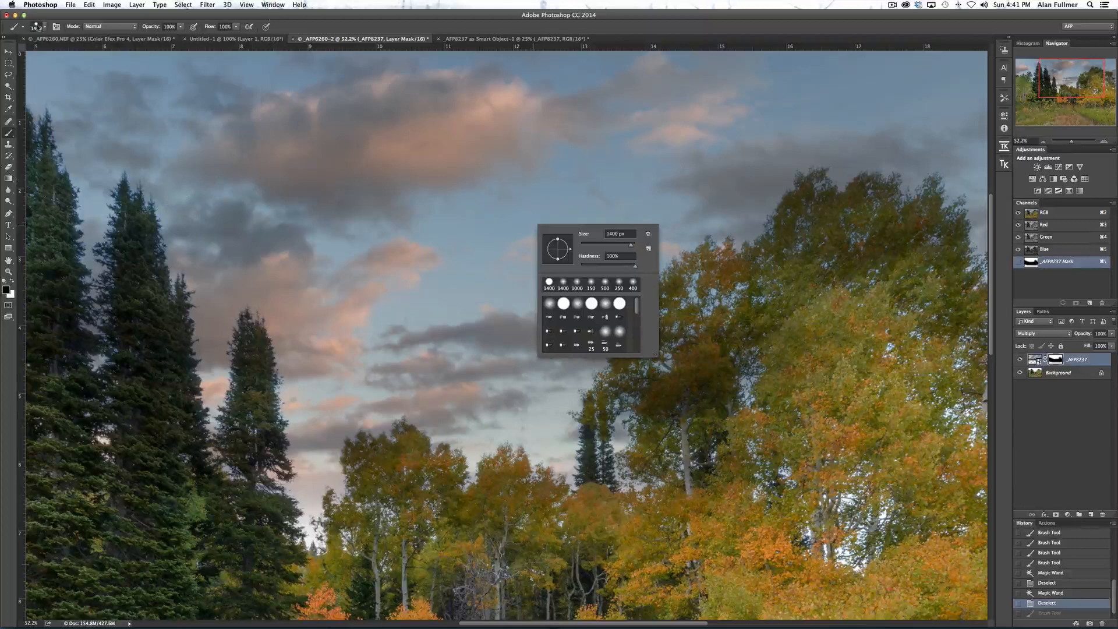
click(46, 27)
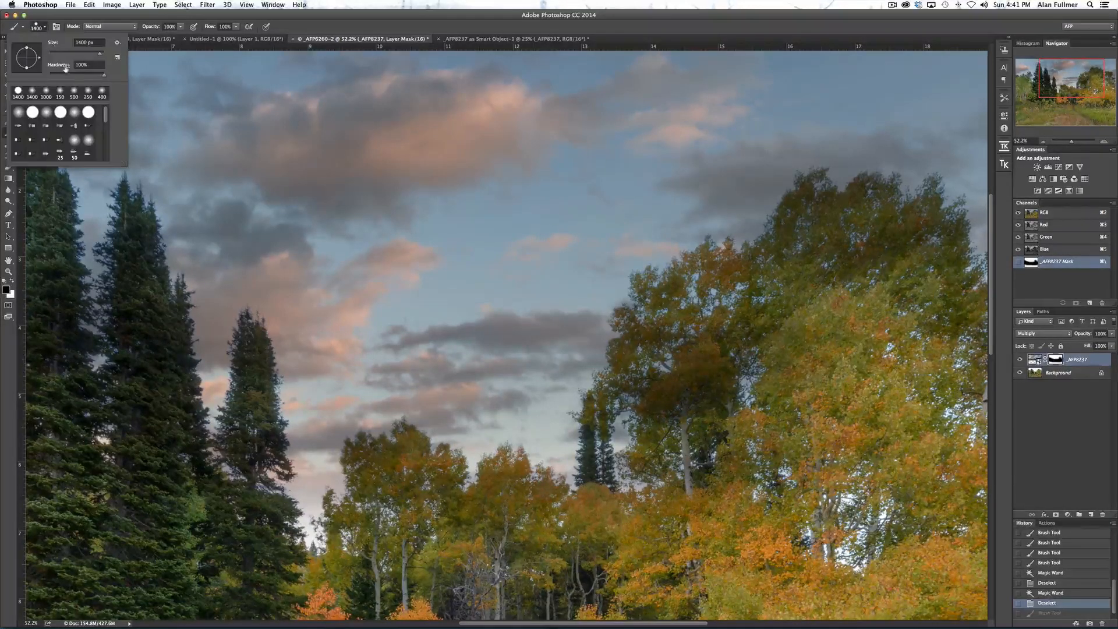
mouse_move(71, 74)
mouse_down()
mouse_move(60, 75)
mouse_move(71, 75)
mouse_up()
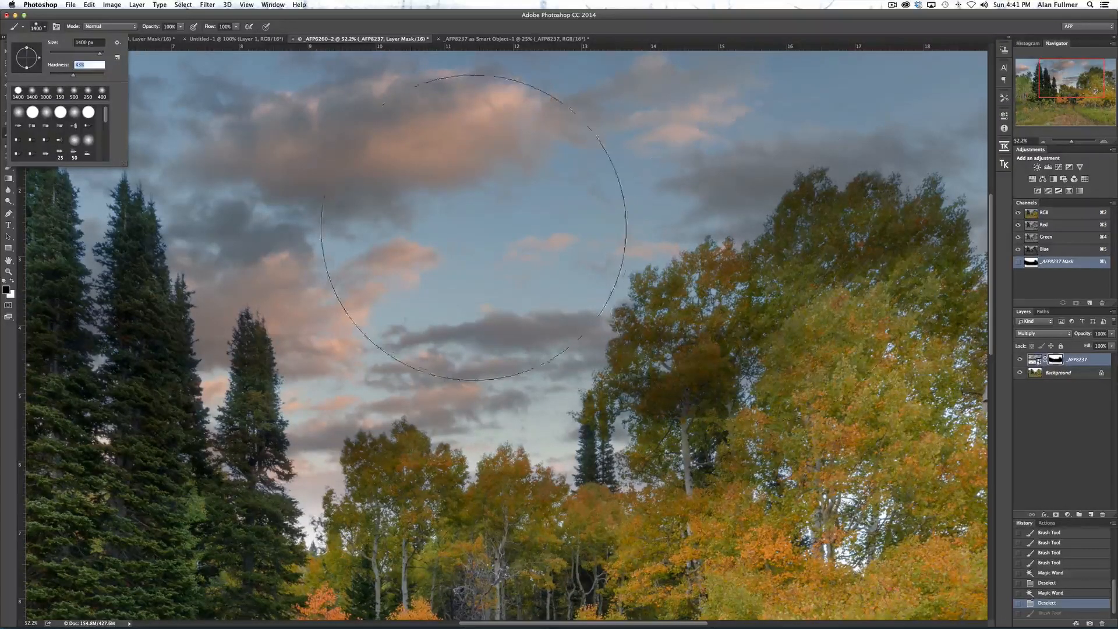
Try a softer-edged black dab over the clouds on the sky layer's mask and undo it.
click(432, 227)
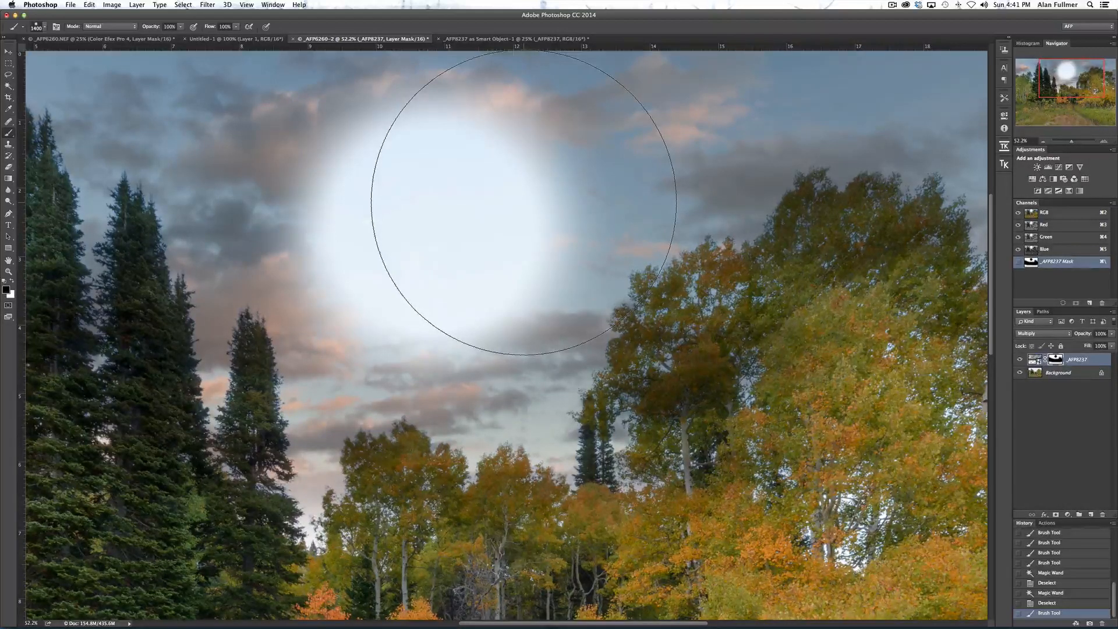
scroll(524, 202, right, 2)
scroll(524, 203, up, 1)
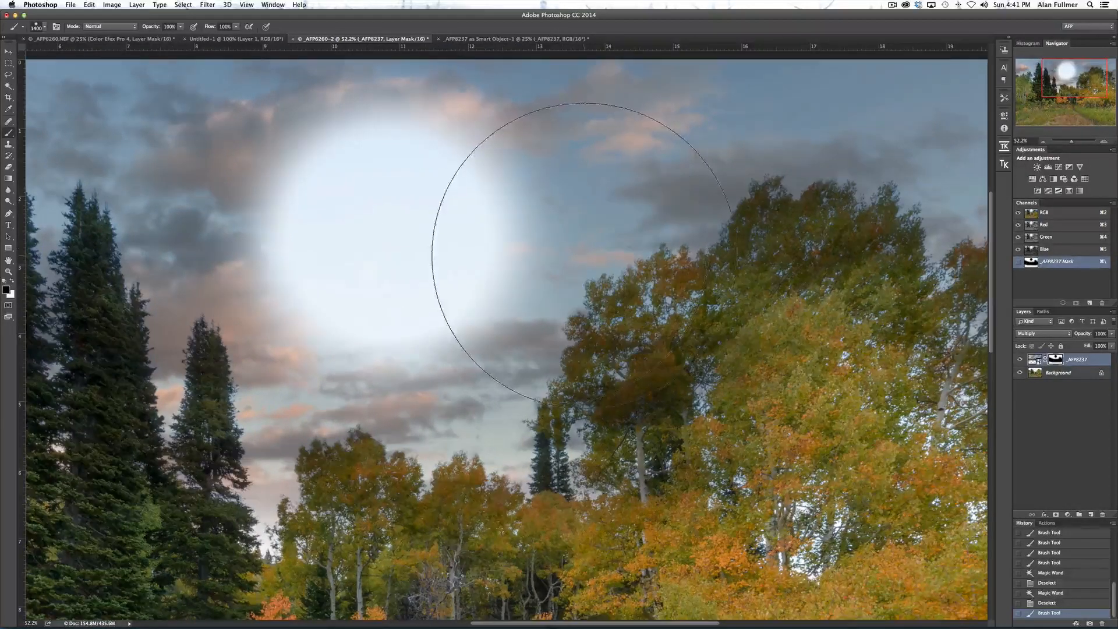
key(super+z)
Set the brush hardness to 0%.
right_click(499, 239)
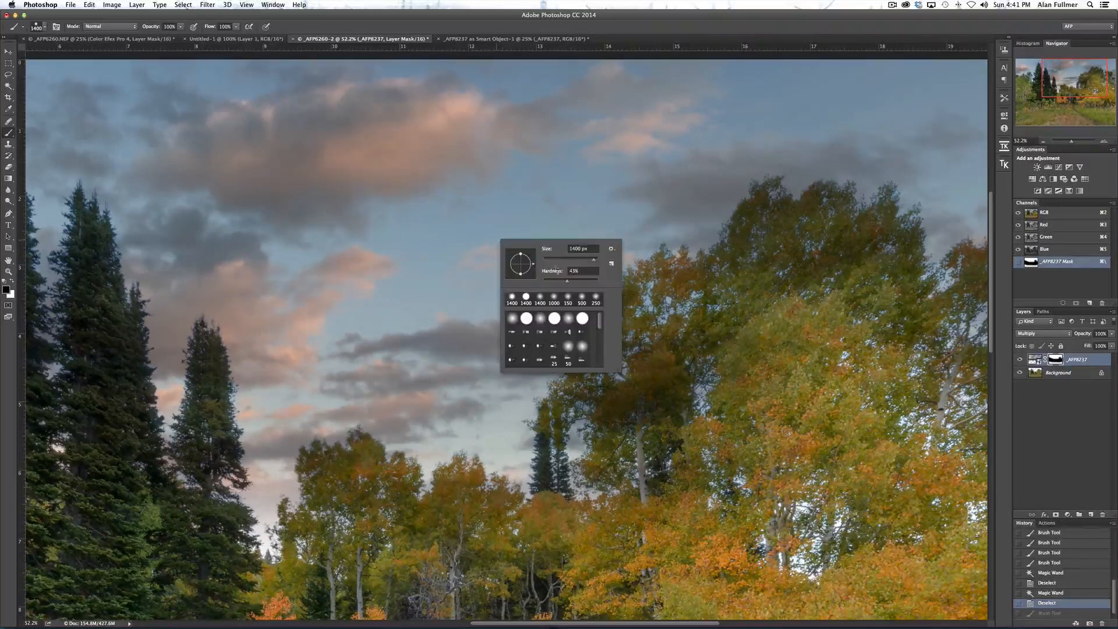
drag(562, 281, 541, 281)
key(Return)
Try a fully soft black dab over the clouds on the sky layer's mask and undo it.
click(412, 212)
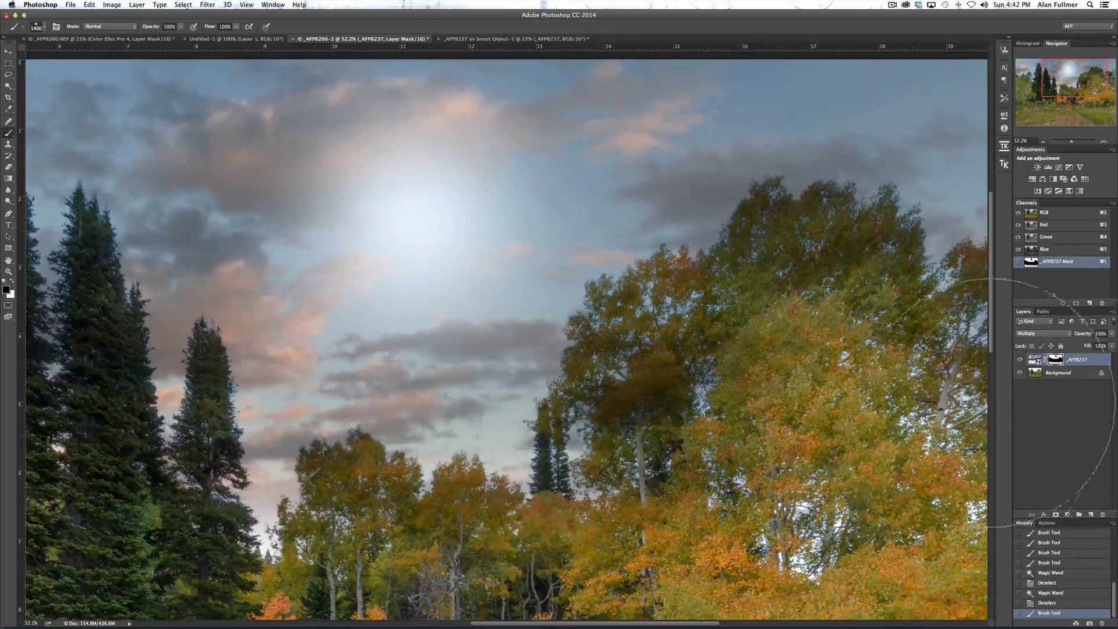
key(super+z)
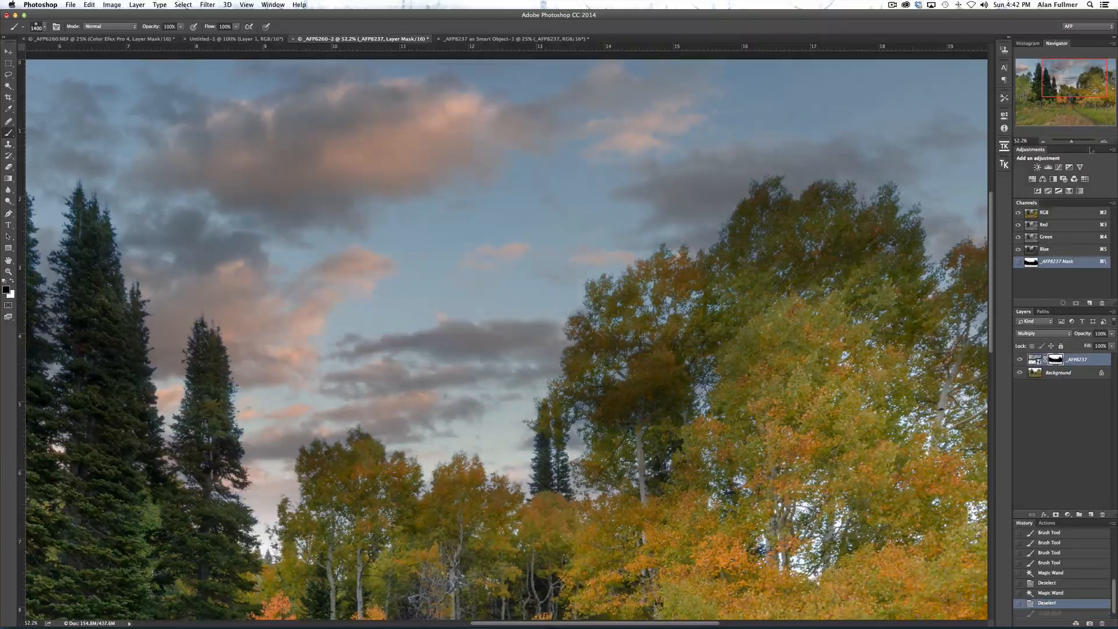
Shrink the brush over the aspens, and enlarge it again to 1100 px.
drag(1085, 88, 1093, 88)
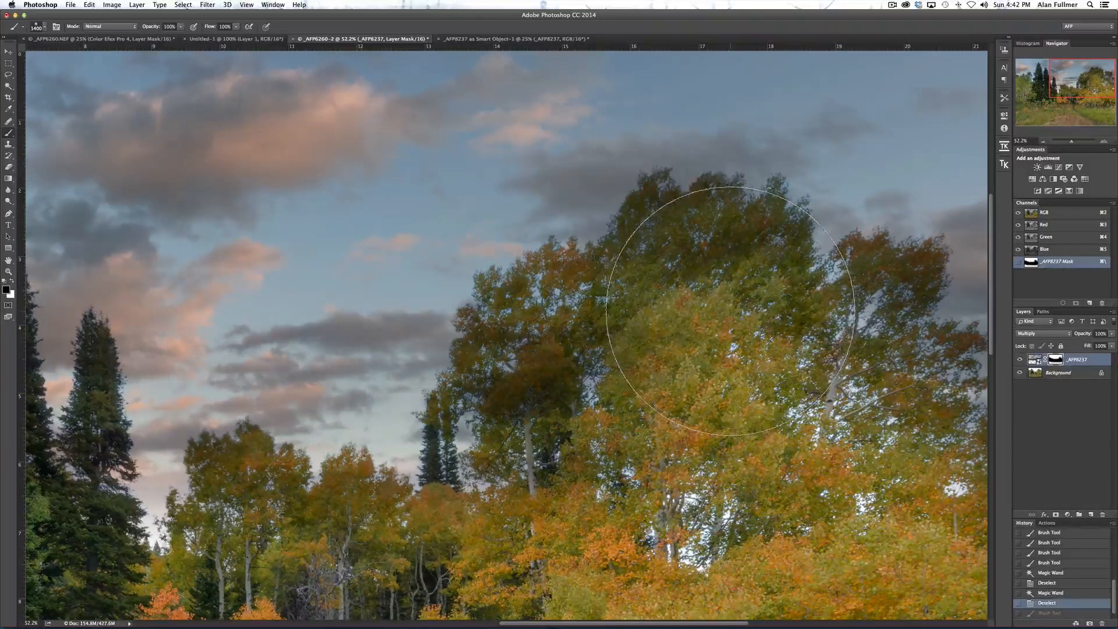
key(bracketleft)
key(bracketleft)
key(bracketleft)
key(bracketleft)
key(bracketleft)
key(bracketleft)
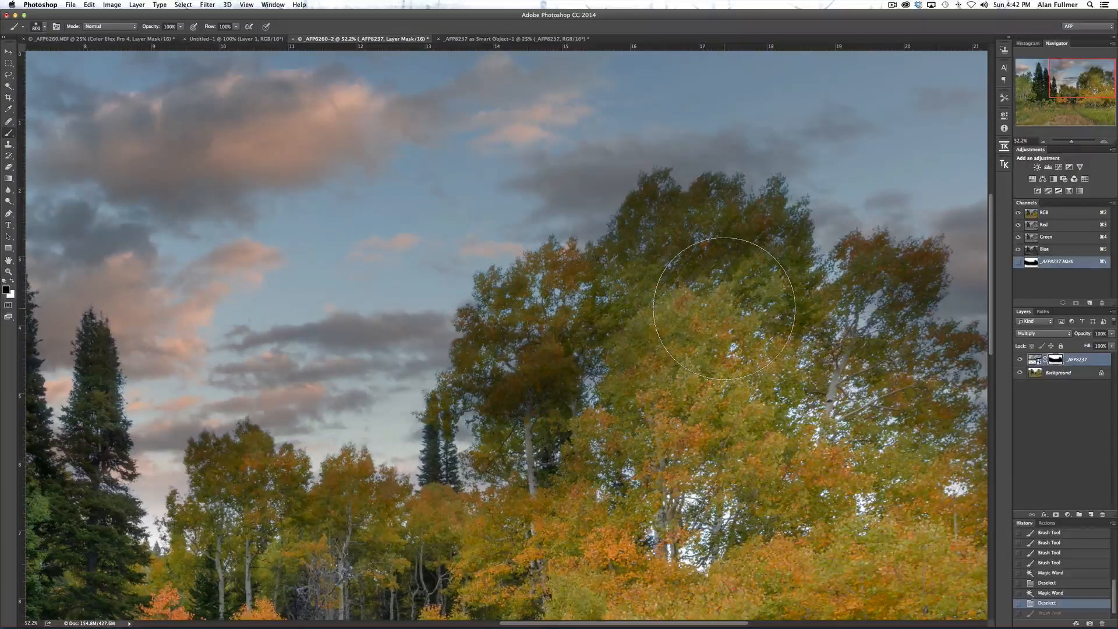
key(bracketleft)
key(bracketright)
key(bracketright)
key(bracketright)
key(bracketright)
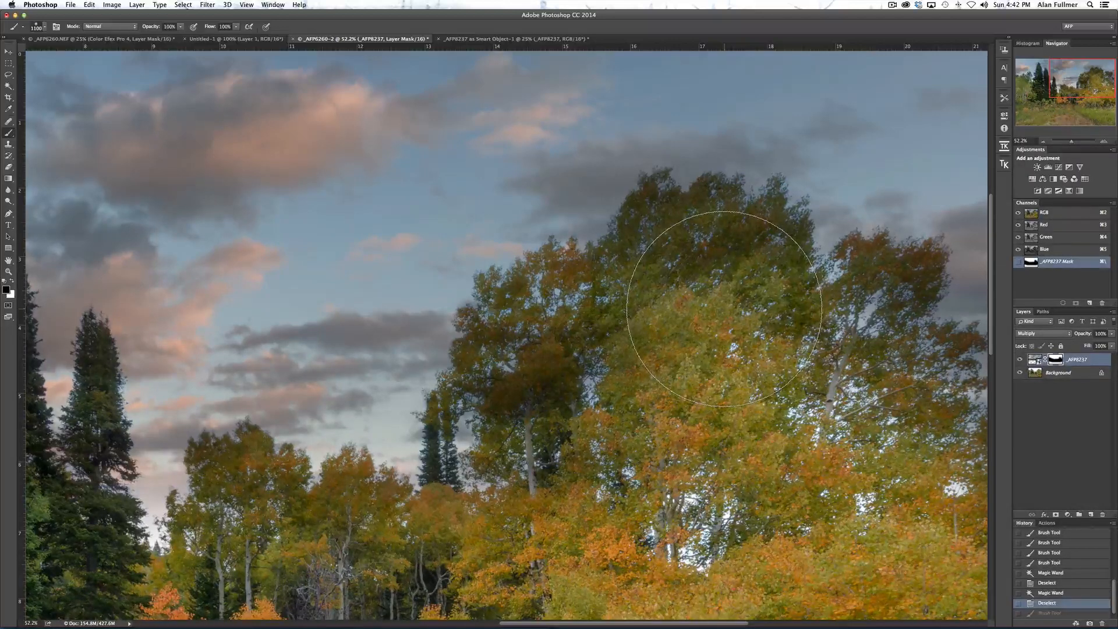
Enlarge the brush to its maximum size of 5000 px.
click(45, 27)
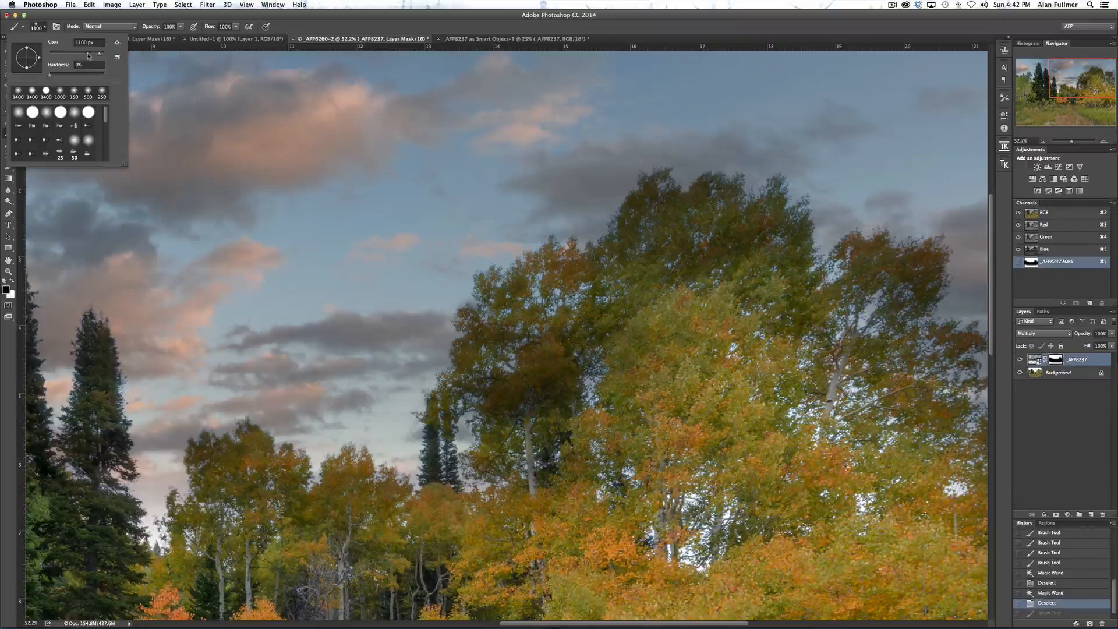
drag(99, 54, 84, 55)
drag(85, 57, 116, 57)
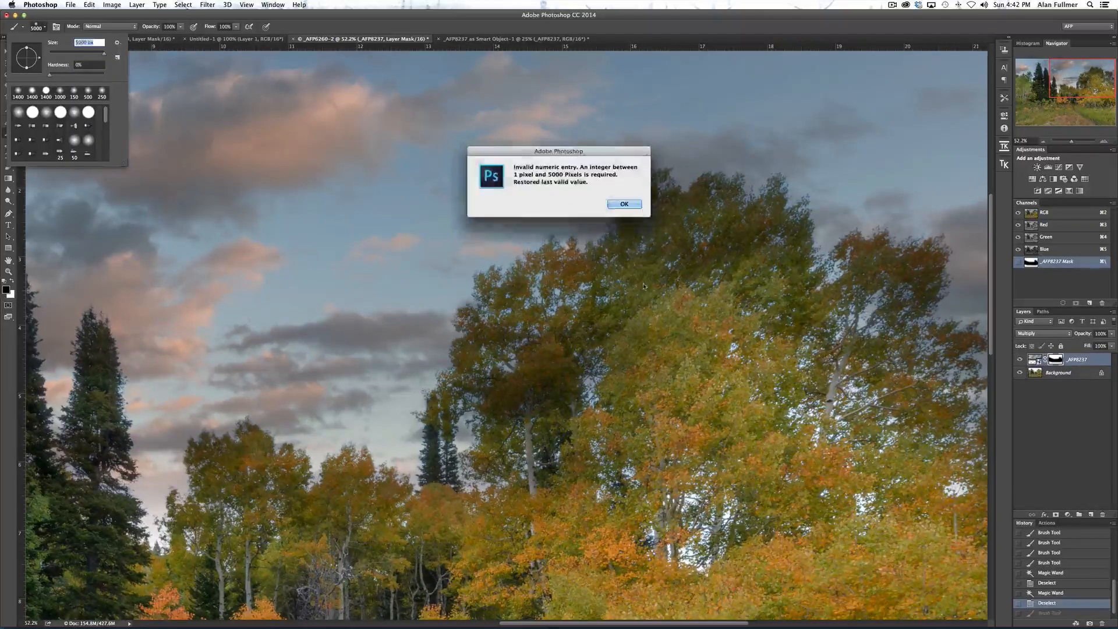
click(624, 203)
key(Return)
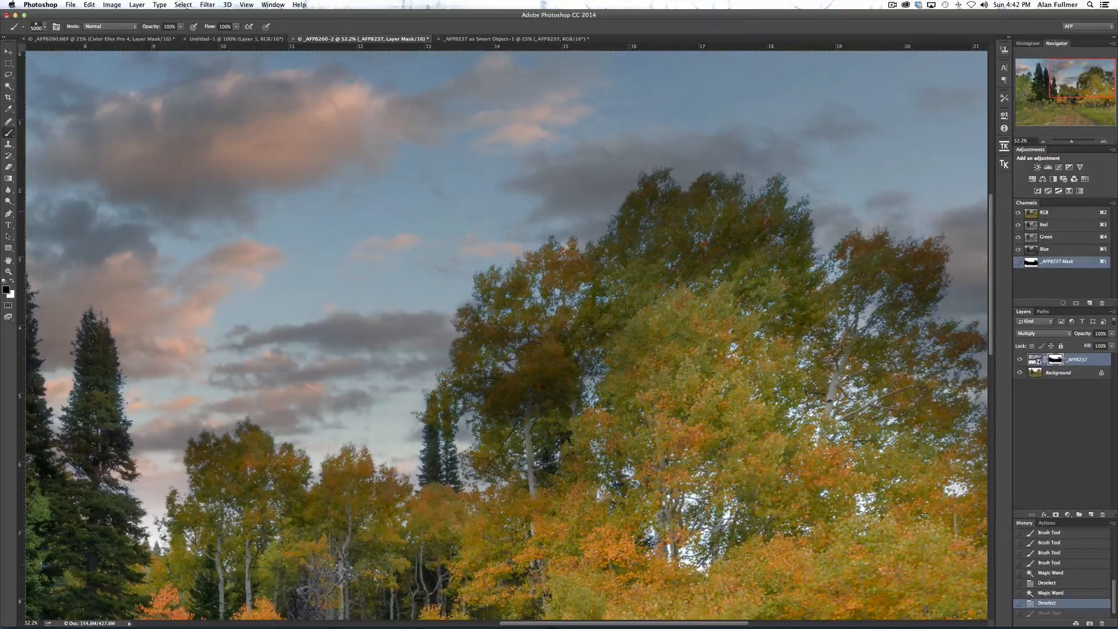
Try one huge soft black dab on the sky layer's mask, undo it, and reduce the brush size to 4400 px.
click(338, 247)
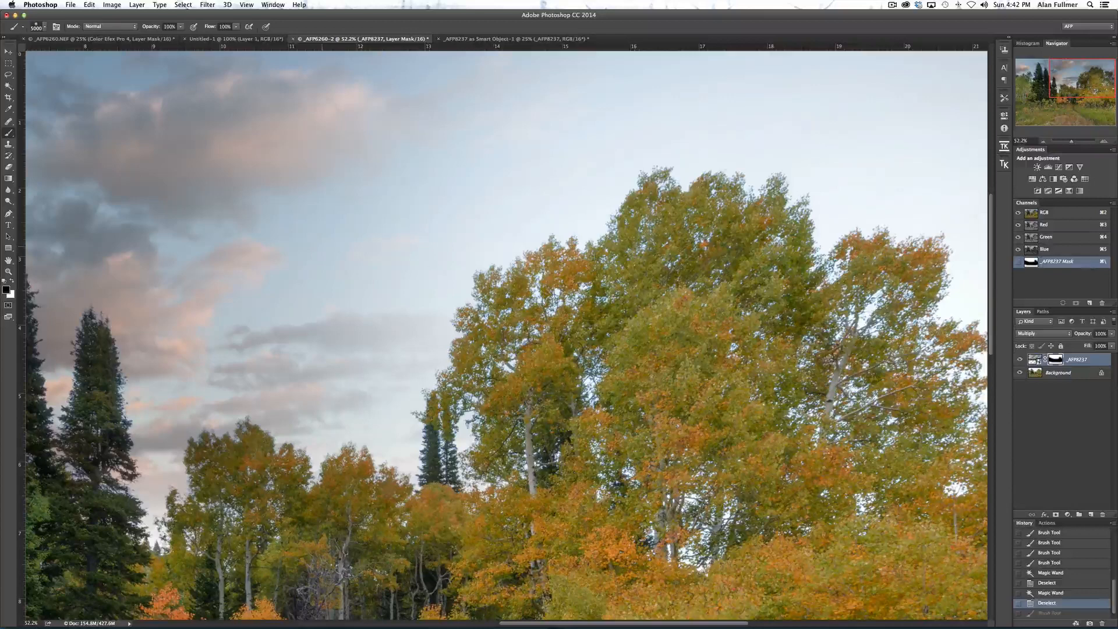
key(super+z)
key(bracketleft)
key(bracketleft)
key(bracketleft)
key(bracketleft)
key(bracketleft)
key(bracketleft)
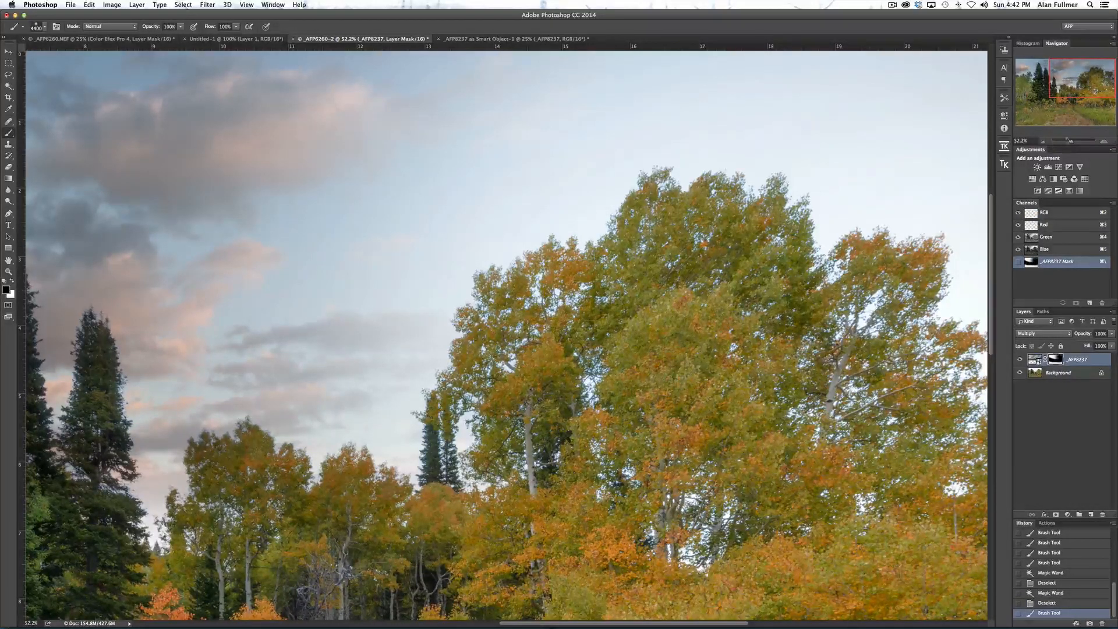
key(super+z)
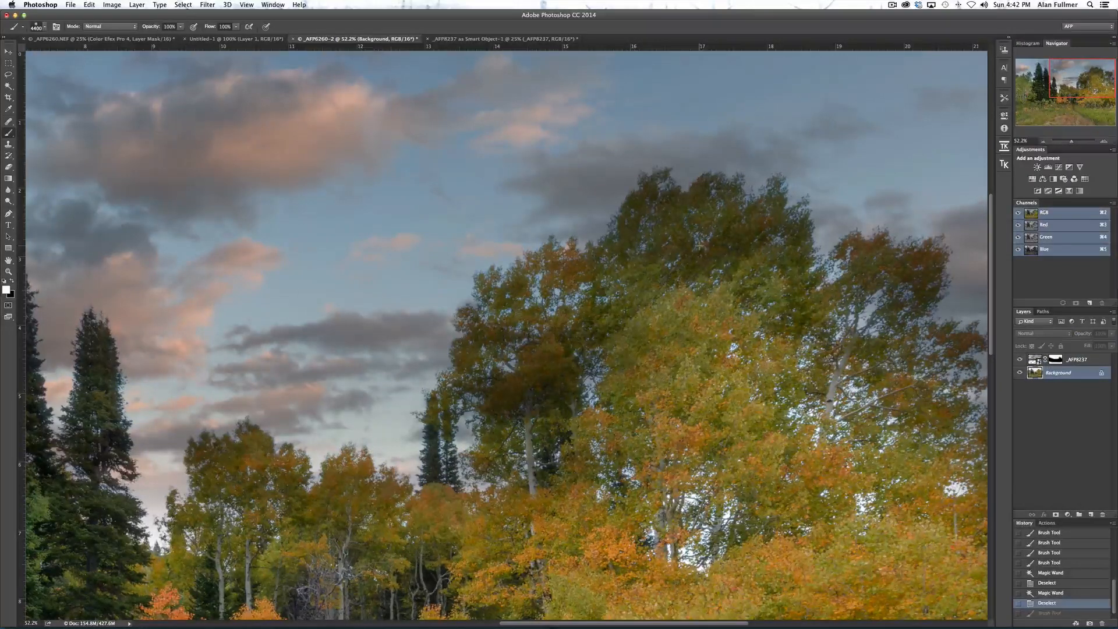
Reduce the brush size to 1000 px with the whole photo in view.
drag(1072, 143, 1069, 141)
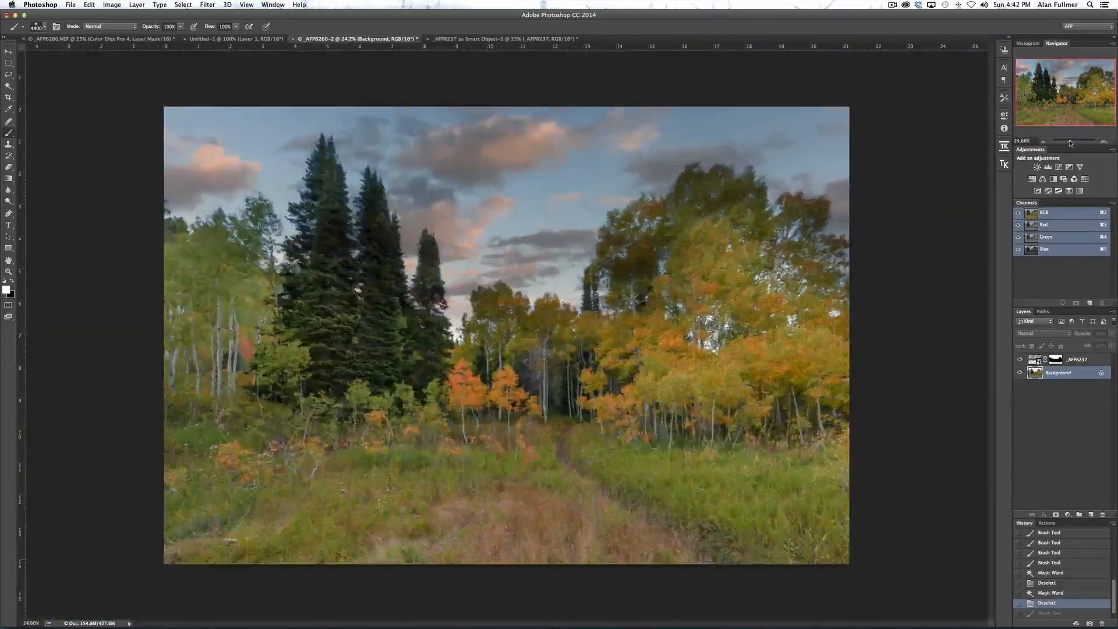
key(bracketleft)
key(bracketleft)
key(bracketleft)
key(bracketleft)
key(bracketleft)
key(bracketleft)
key(bracketleft)
key(bracketleft)
key(bracketleft)
key(bracketleft)
key(bracketleft)
key(bracketleft)
key(bracketleft)
key(bracketleft)
key(bracketleft)
key(bracketleft)
key(bracketleft)
key(bracketleft)
key(bracketleft)
key(bracketleft)
key(bracketleft)
key(bracketleft)
key(bracketleft)
key(bracketleft)
key(bracketleft)
Try full-opacity black strokes over the large aspens and the conifers on the sky layer's mask, and revert to the state before them.
click(1060, 365)
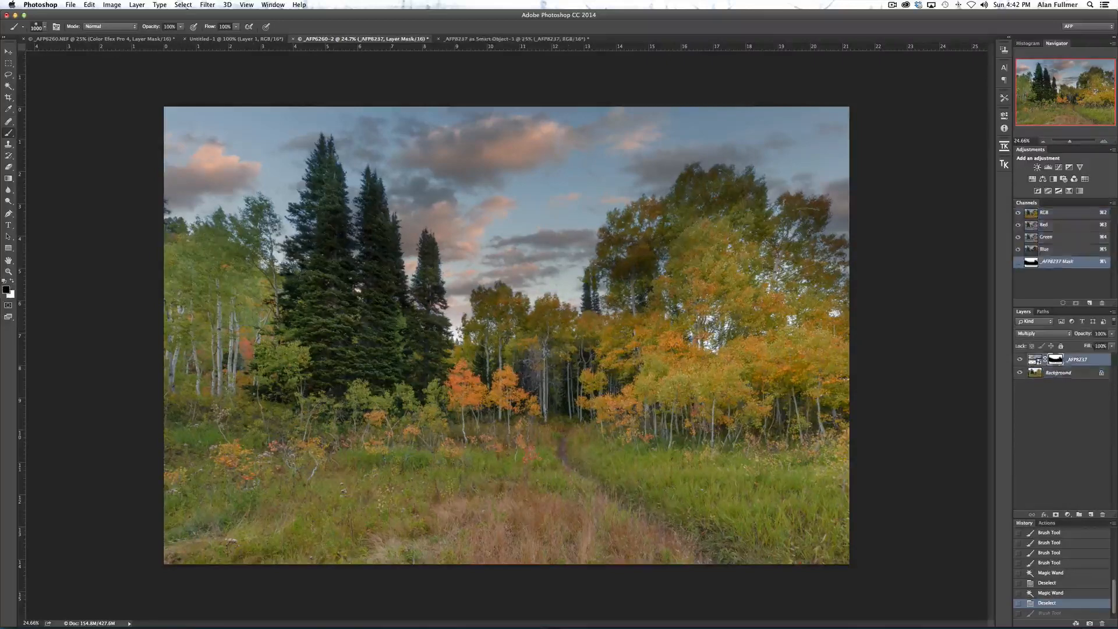
mouse_move(708, 207)
mouse_down()
mouse_move(646, 215)
mouse_move(646, 251)
mouse_up()
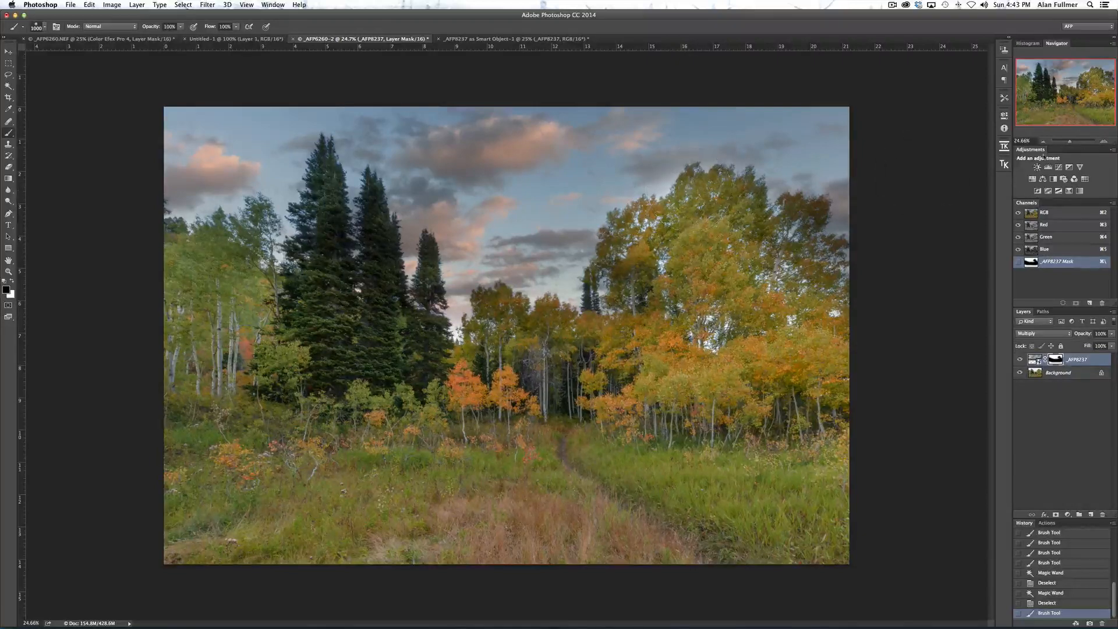
click(1071, 142)
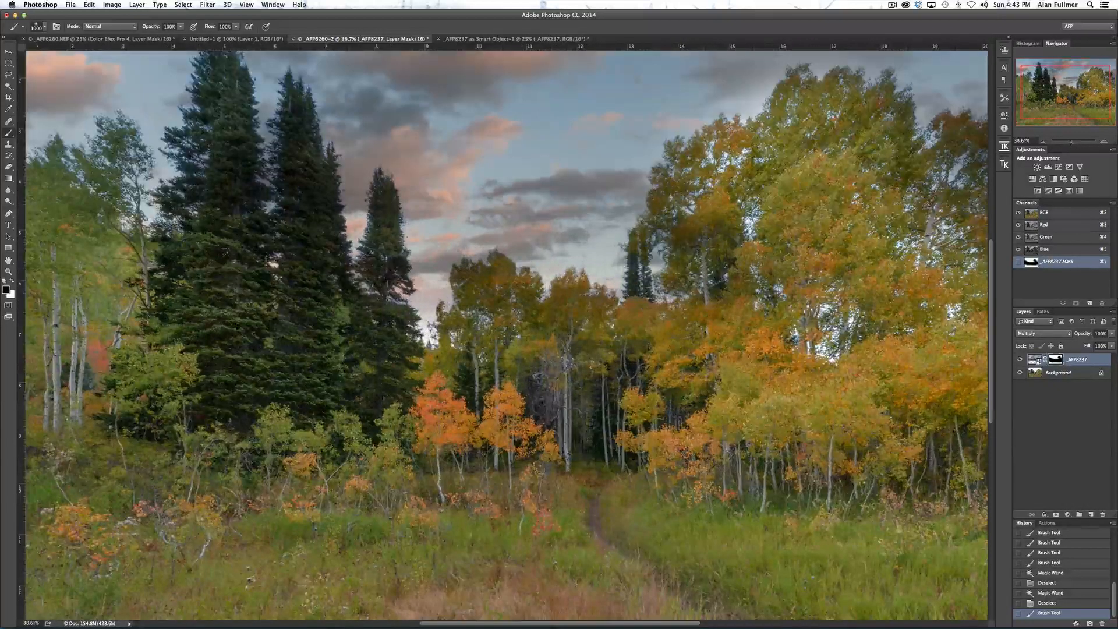
drag(1056, 107, 1073, 98)
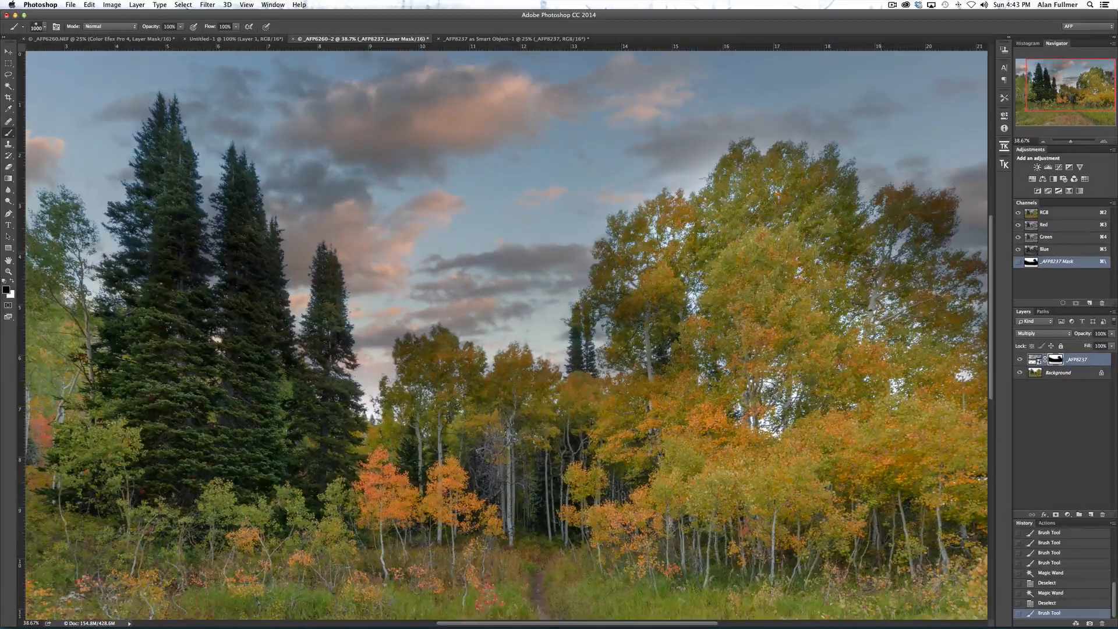
key(bracketleft)
click(230, 208)
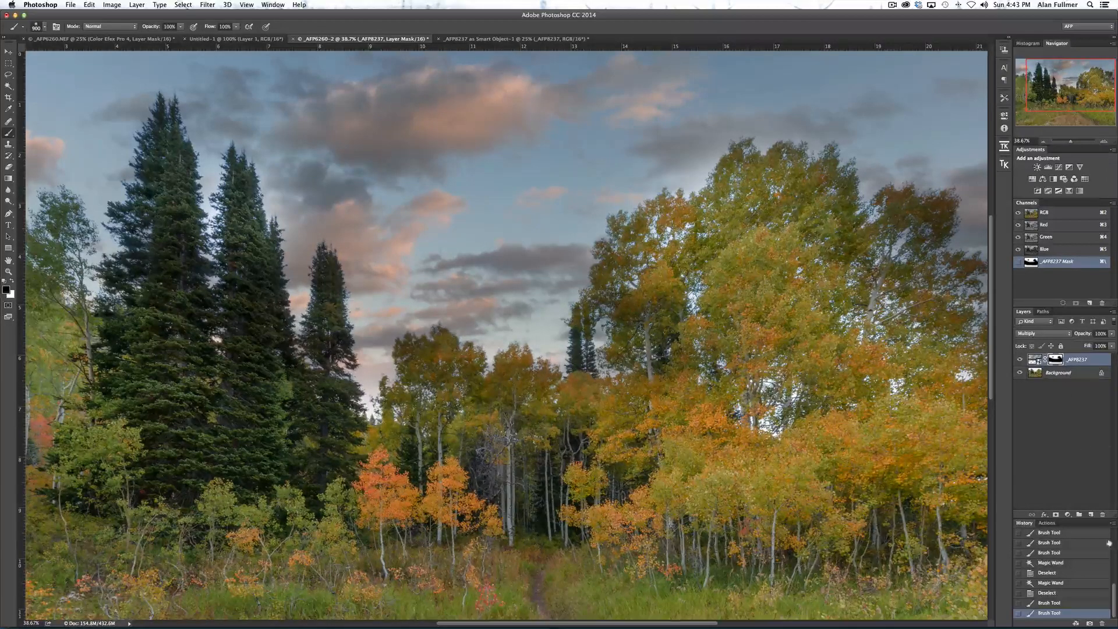
click(1077, 592)
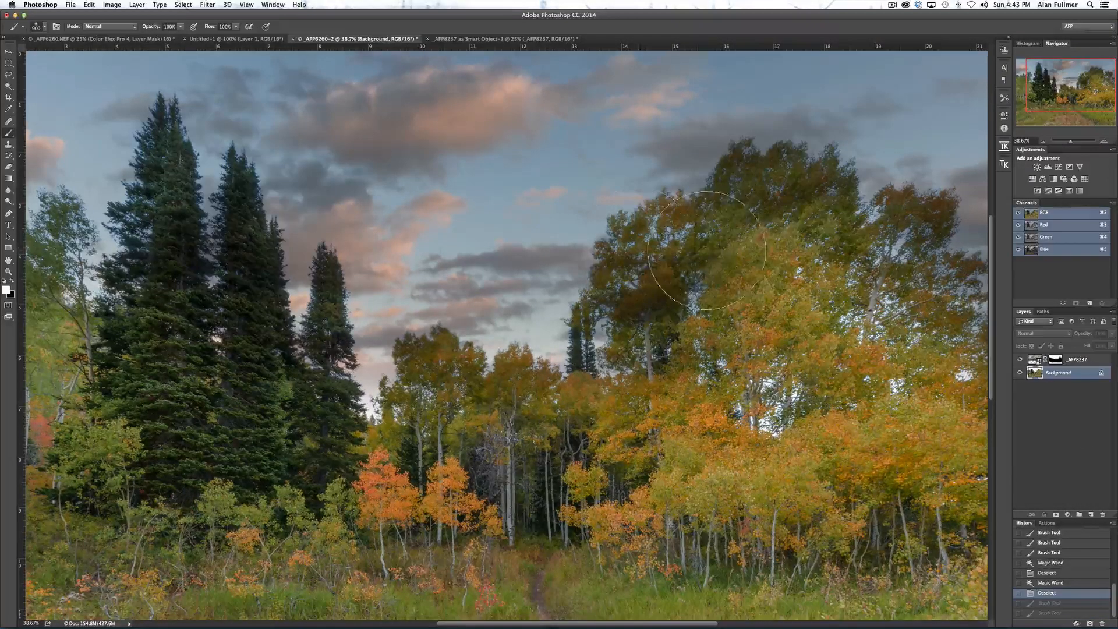
Set the Brush tool's opacity to 40%.
click(9, 134)
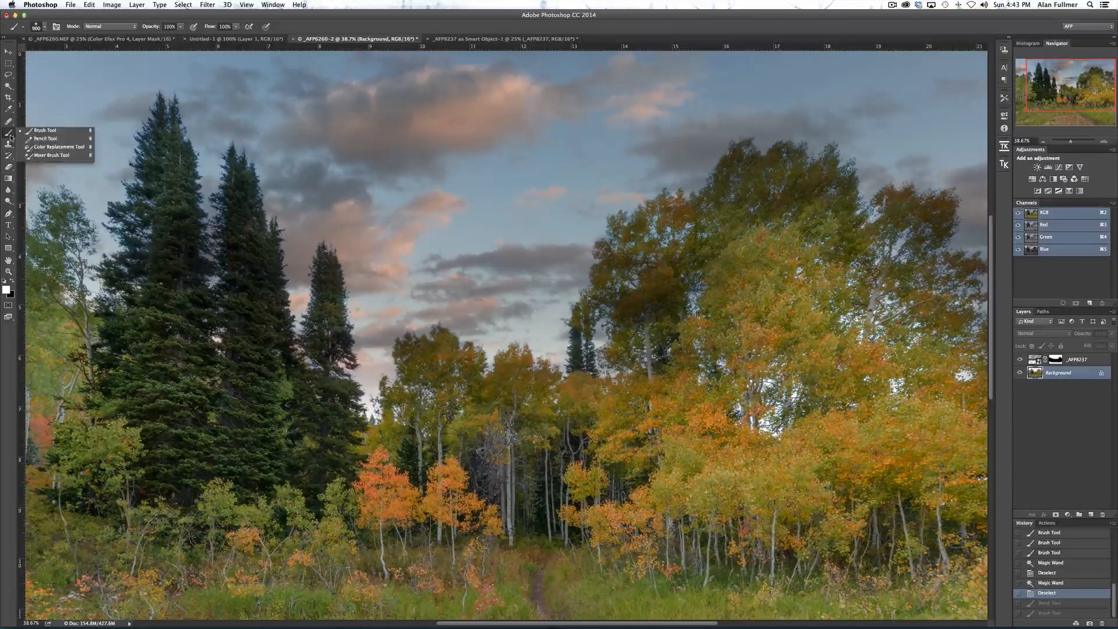
click(45, 130)
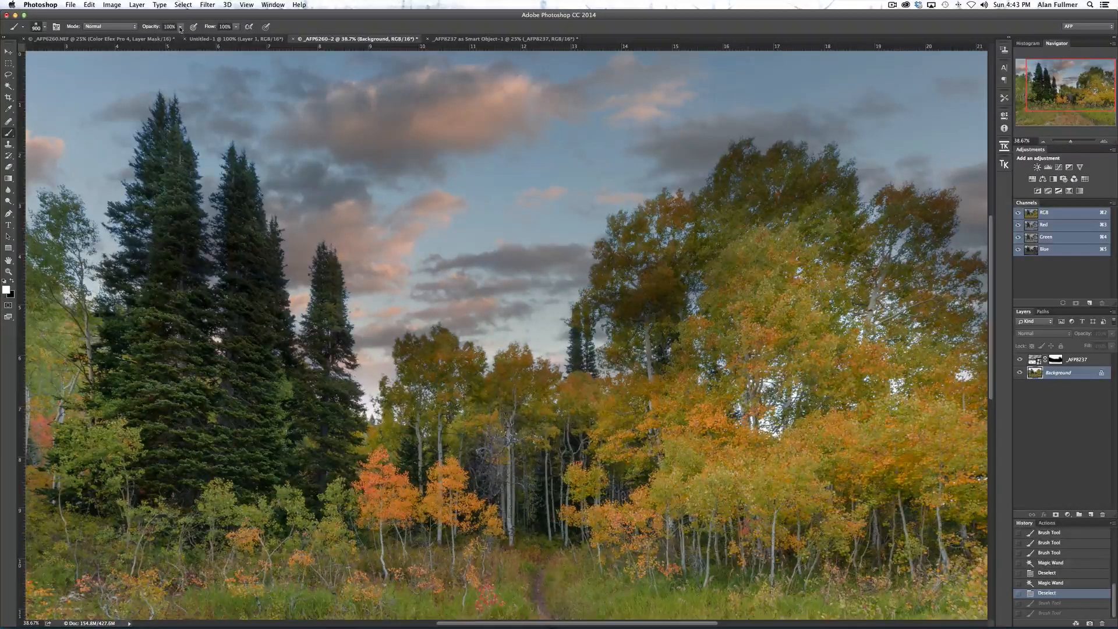
drag(180, 28, 158, 37)
Paint black over the large aspens on the sky layer's mask to reduce the darkening of their foliage.
click(1055, 360)
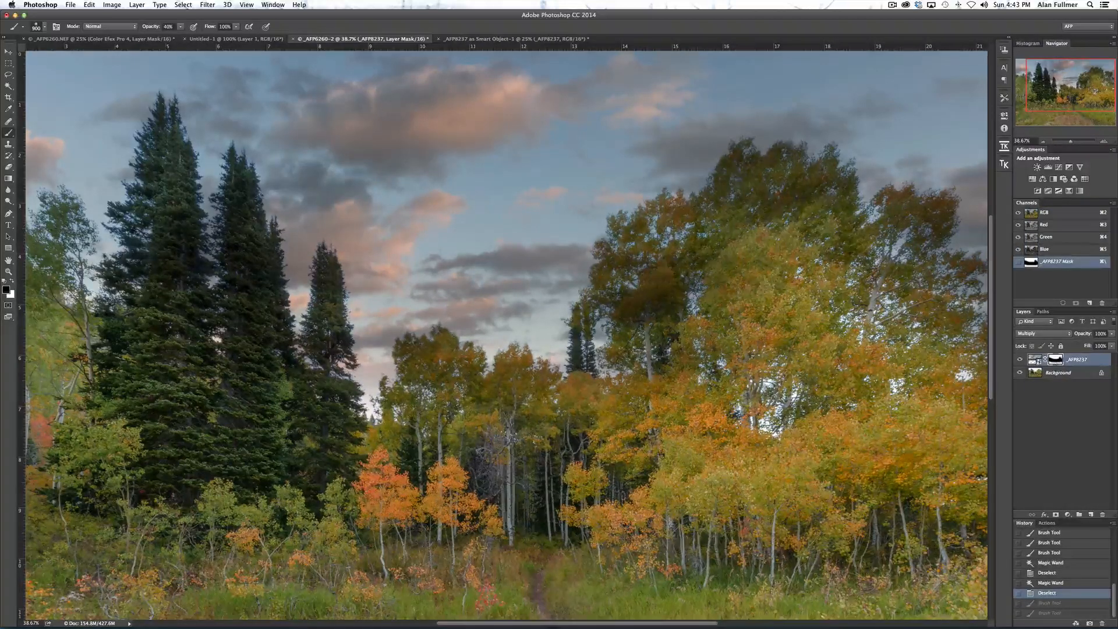
mouse_move(704, 274)
mouse_down()
mouse_move(647, 285)
mouse_move(629, 344)
mouse_up()
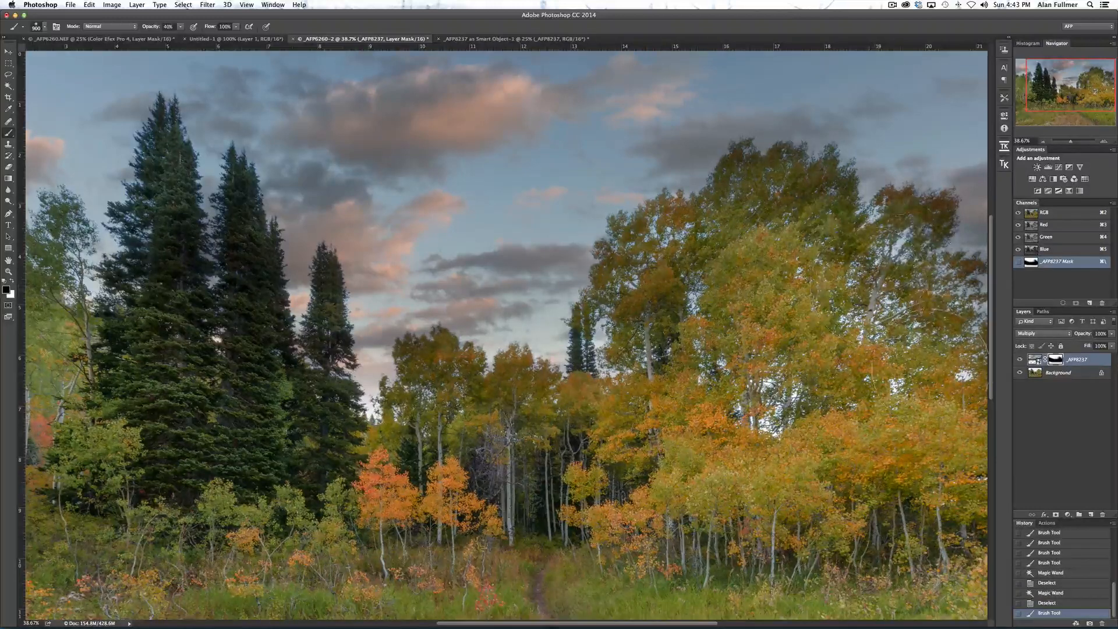
drag(665, 288, 657, 343)
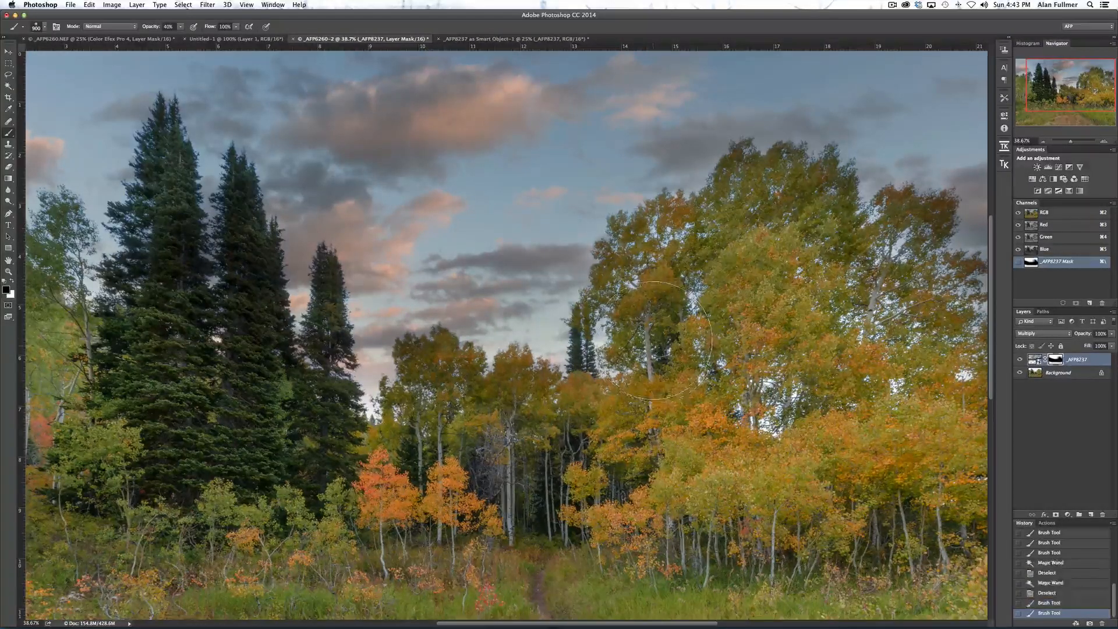
click(656, 344)
Brush black over the smaller trees in the middle of the photo on the sky layer's mask, using progressively smaller brush sizes.
click(440, 421)
key(bracketleft)
click(434, 397)
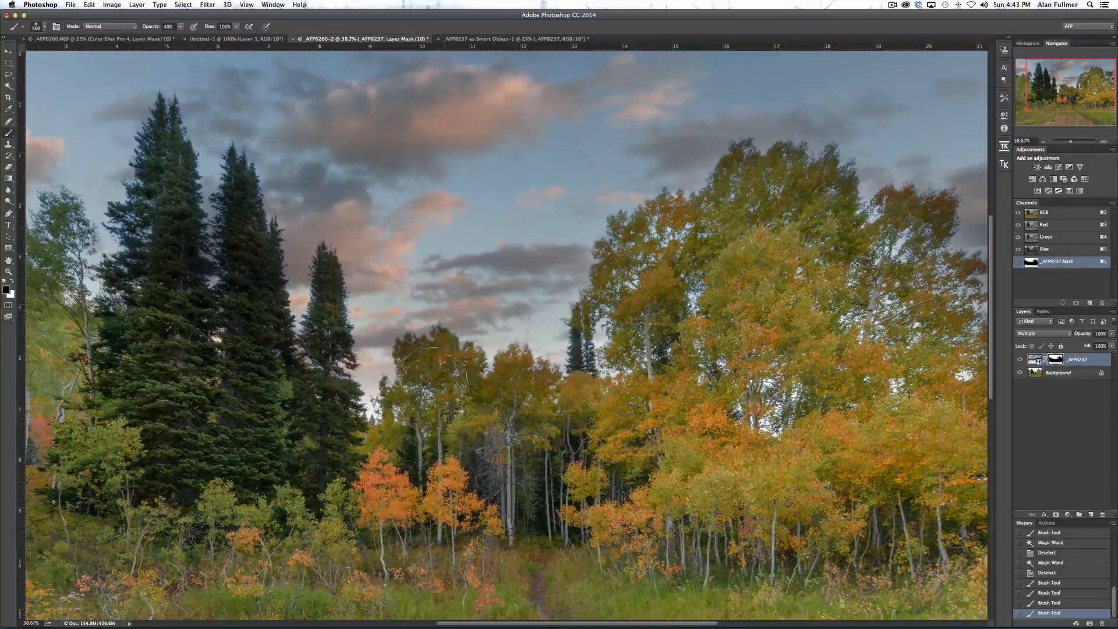
key(bracketleft)
key(bracketleft)
key(bracketleft)
drag(437, 382, 415, 362)
Paint black over the middle and smallest conifers on the sky layer's mask, reducing the brush to 250 px for the smallest.
mouse_move(266, 368)
mouse_down()
mouse_move(239, 238)
mouse_move(242, 193)
mouse_up()
key(bracketleft)
key(bracketleft)
key(bracketleft)
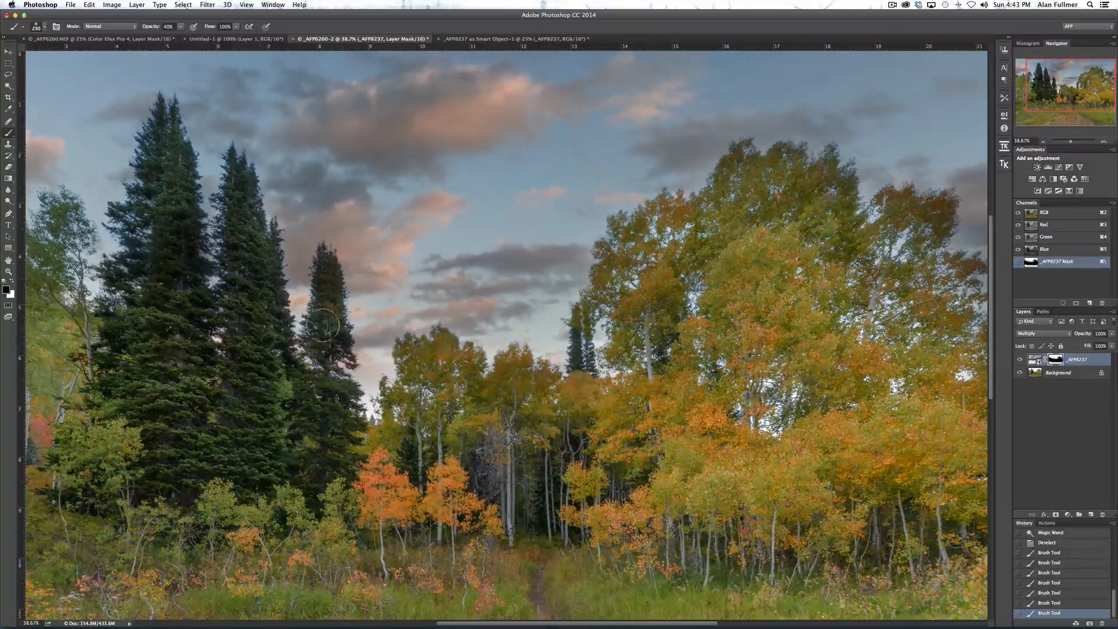
mouse_move(328, 321)
mouse_down()
mouse_move(327, 289)
mouse_move(324, 379)
mouse_up()
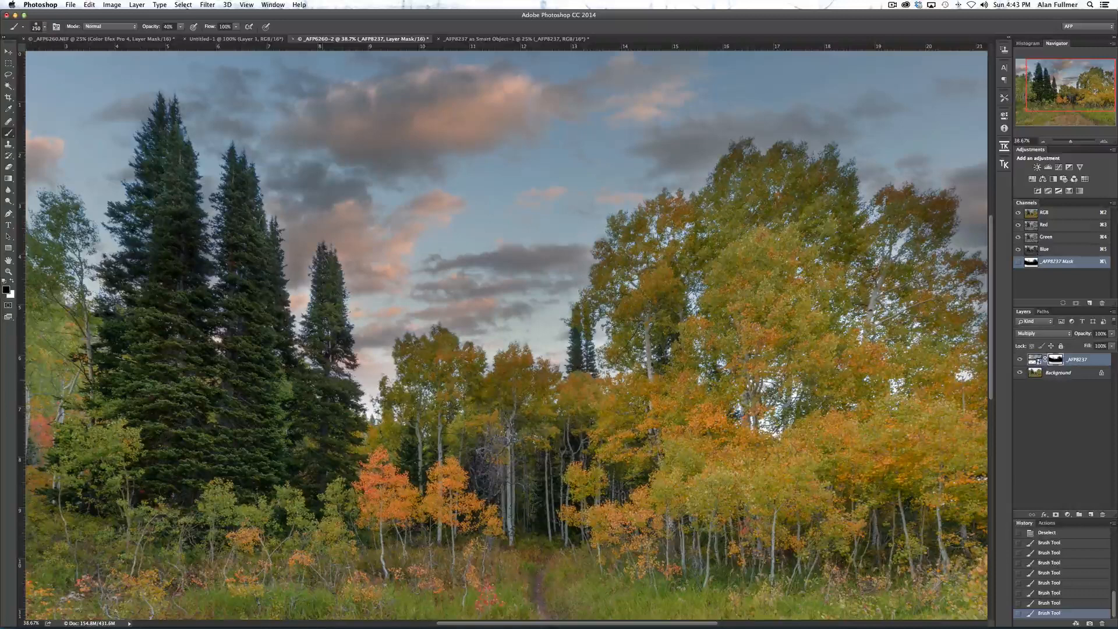
Dab white at the smallest conifer's edge on the sky layer's mask, and paint black over the tallest conifer.
key(x)
click(310, 271)
scroll(311, 237, left, 5)
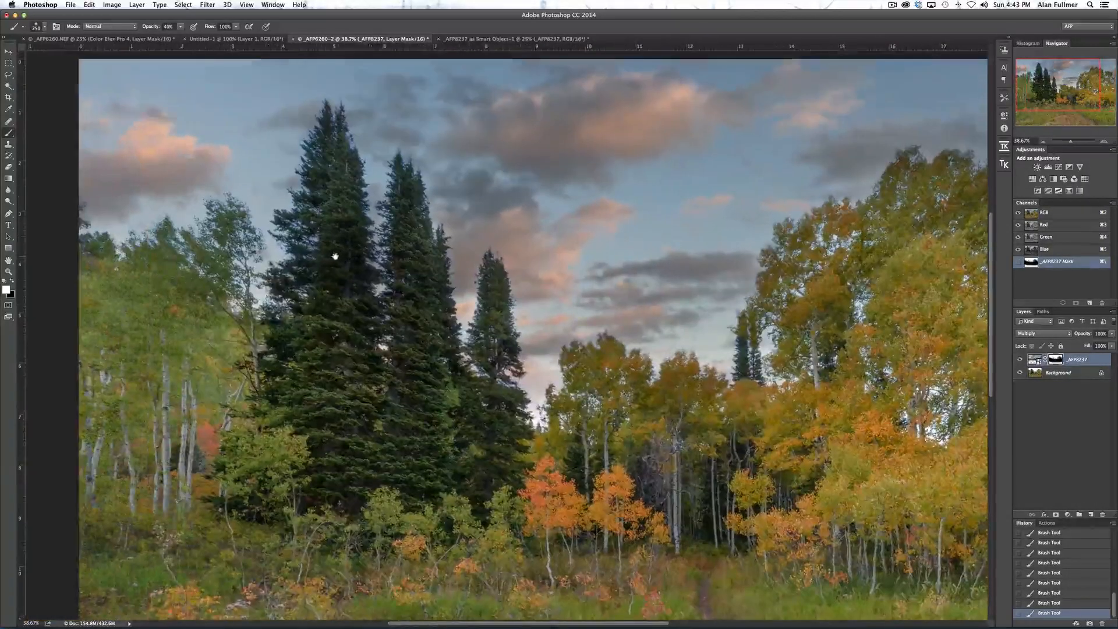
key(x)
mouse_move(352, 264)
mouse_down()
mouse_move(320, 213)
mouse_move(300, 317)
mouse_up()
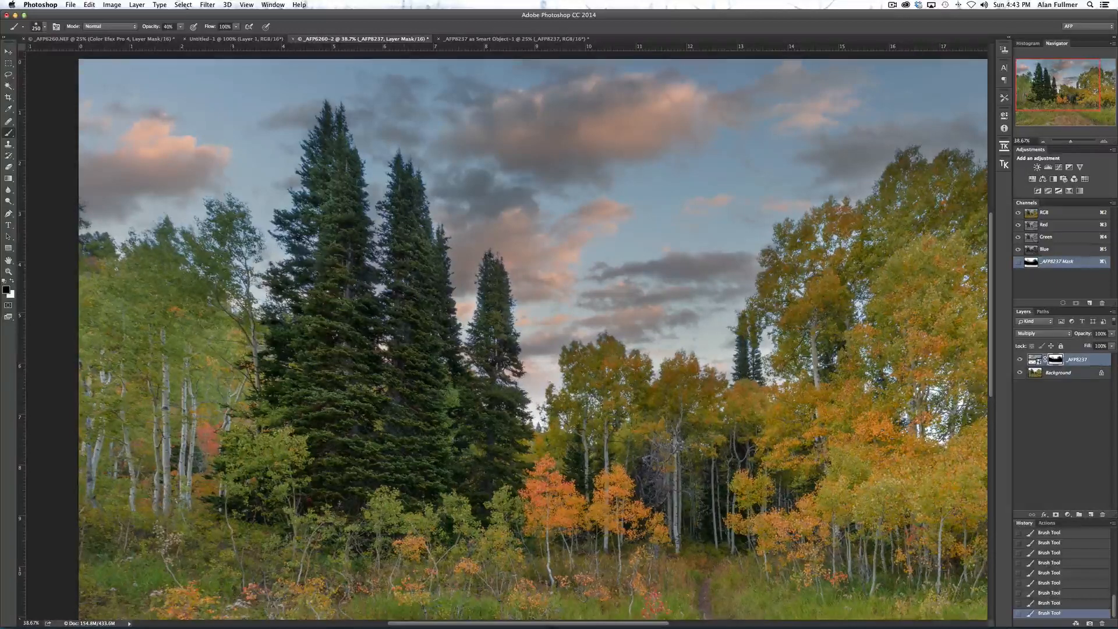
Lower the brush opacity to 30% and its size to 175 px.
key(3)
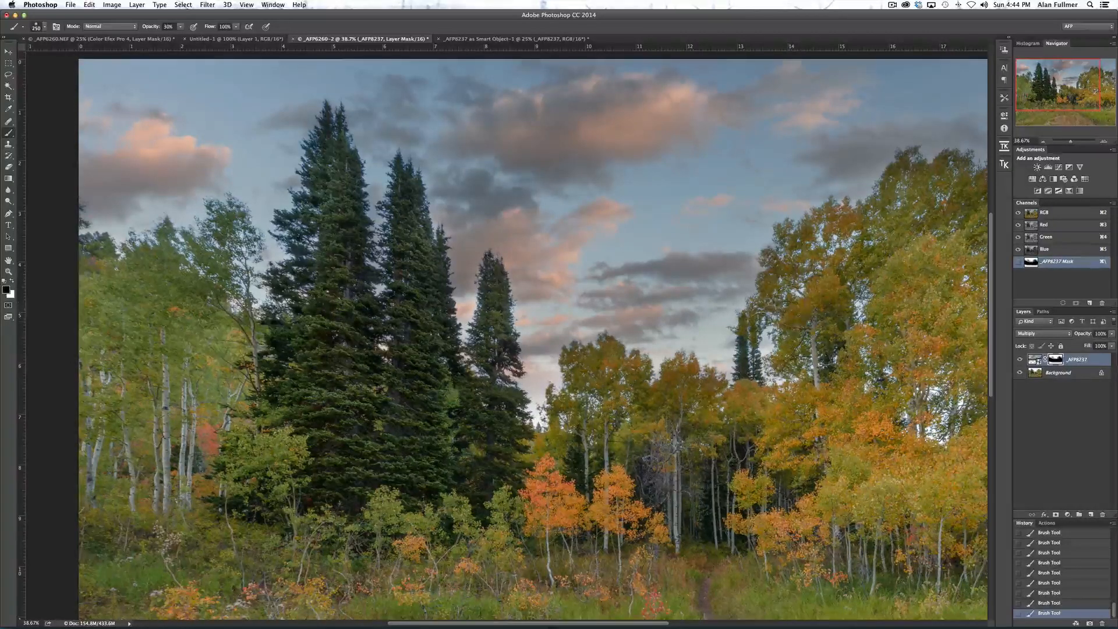
key(bracketleft)
key(bracketleft)
Add a Photo Filter adjustment layer above the sky layer, using Warming Filter (81) at 21% density.
drag(1070, 144, 1070, 142)
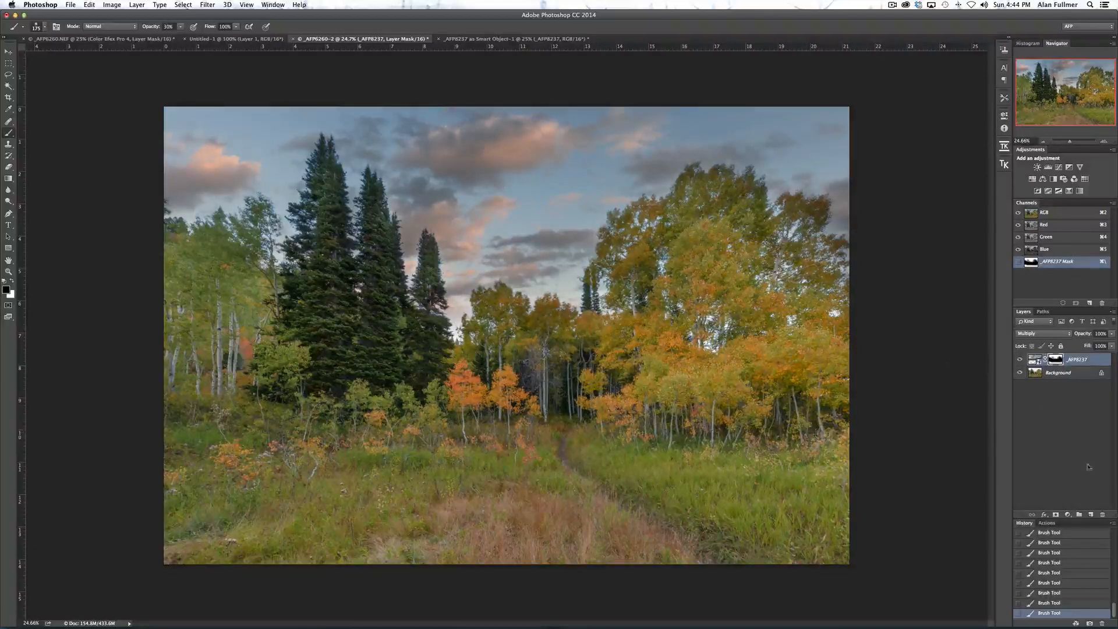
click(1065, 515)
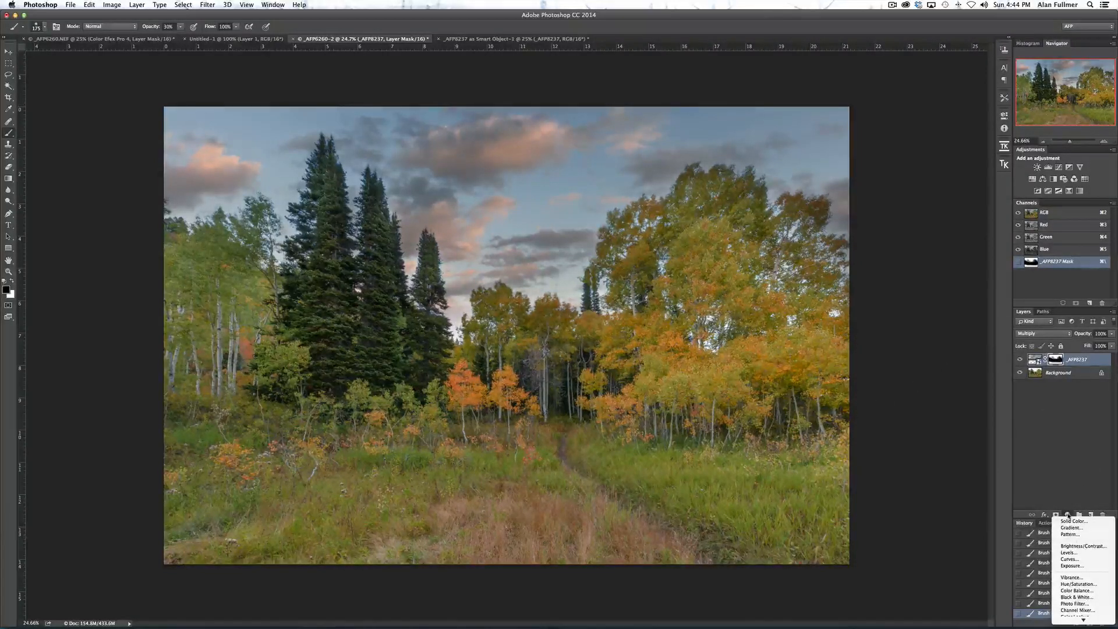
click(1080, 606)
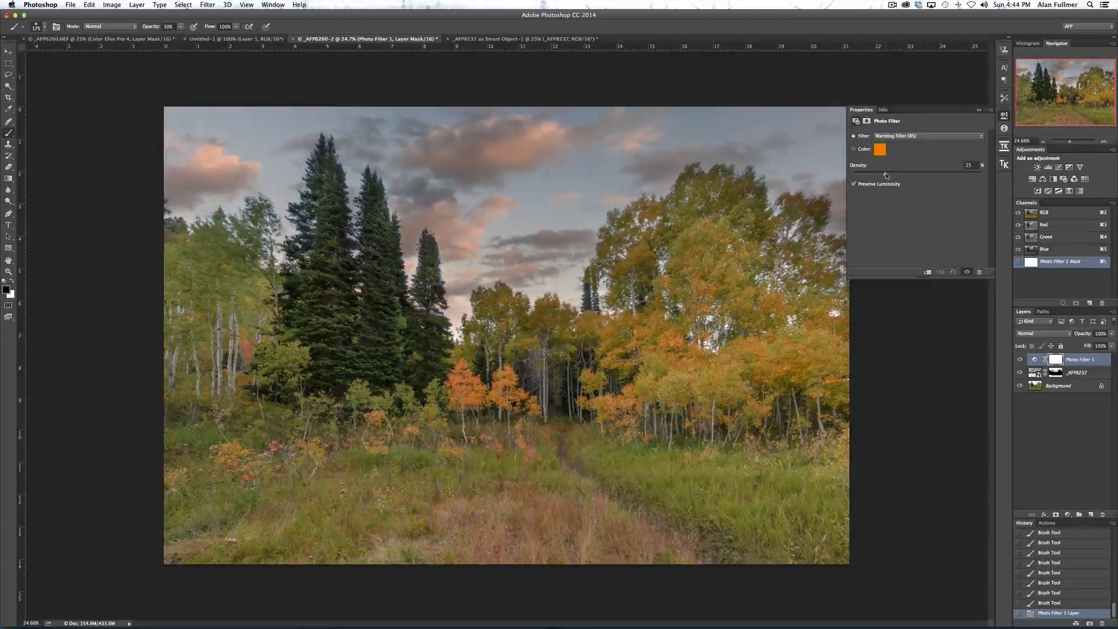
click(890, 140)
click(896, 150)
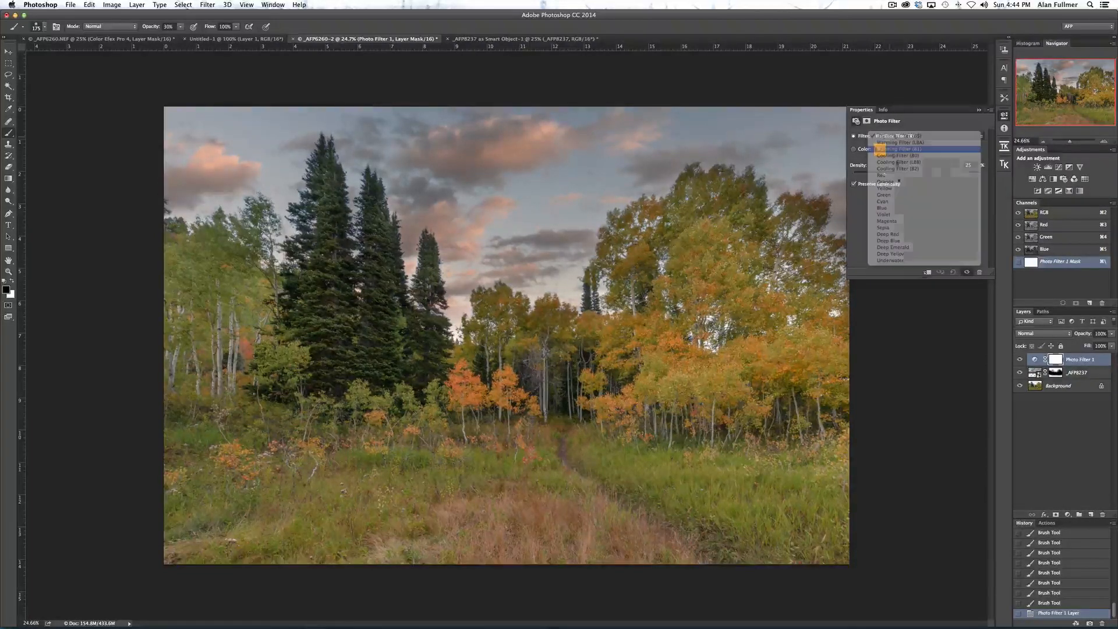
drag(884, 175, 880, 175)
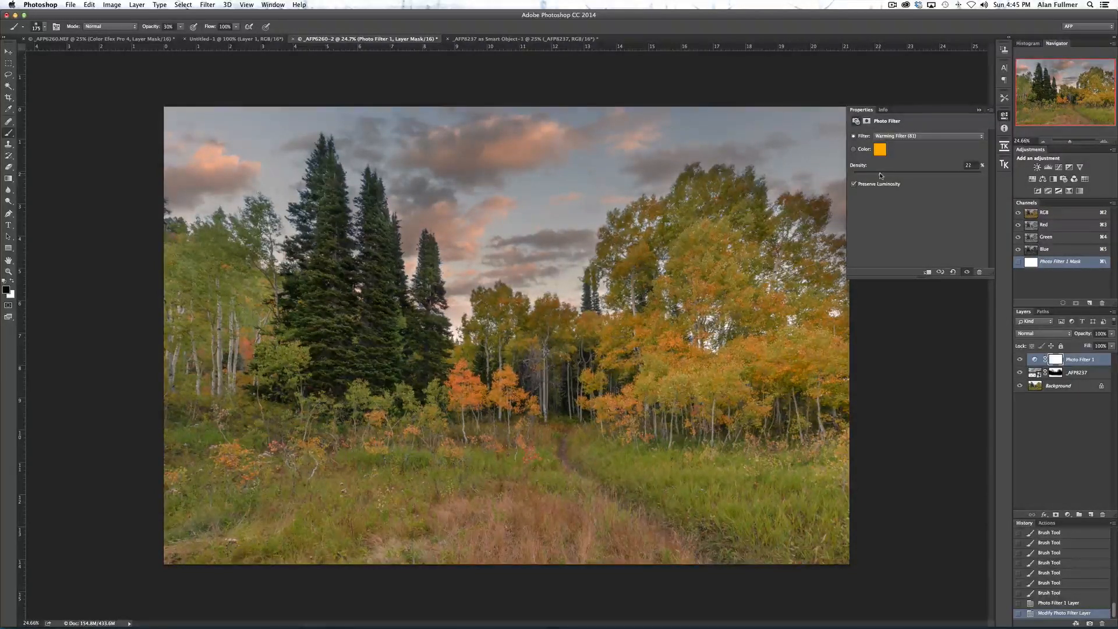
Collapse the Photo Filter's settings and compare the composite with and without the warming filter.
click(979, 110)
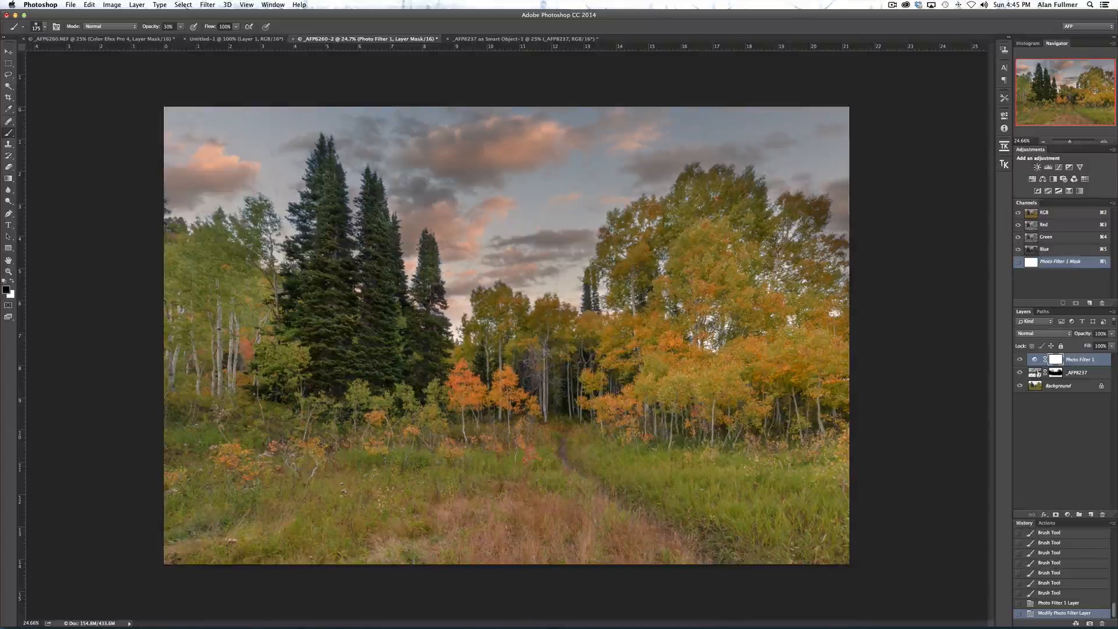
click(1019, 359)
click(1019, 360)
Hide the Photo Filter 1 and Background layers, and add an empty layer directly above the _AFP8237 sky layer.
click(1035, 373)
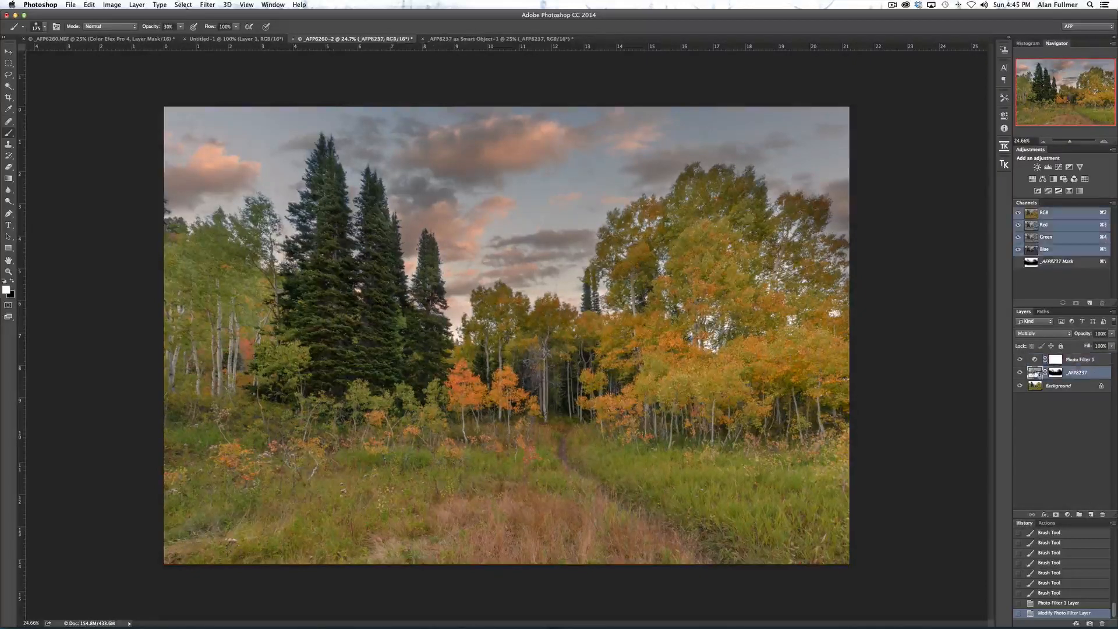
click(1019, 360)
right_click(1032, 373)
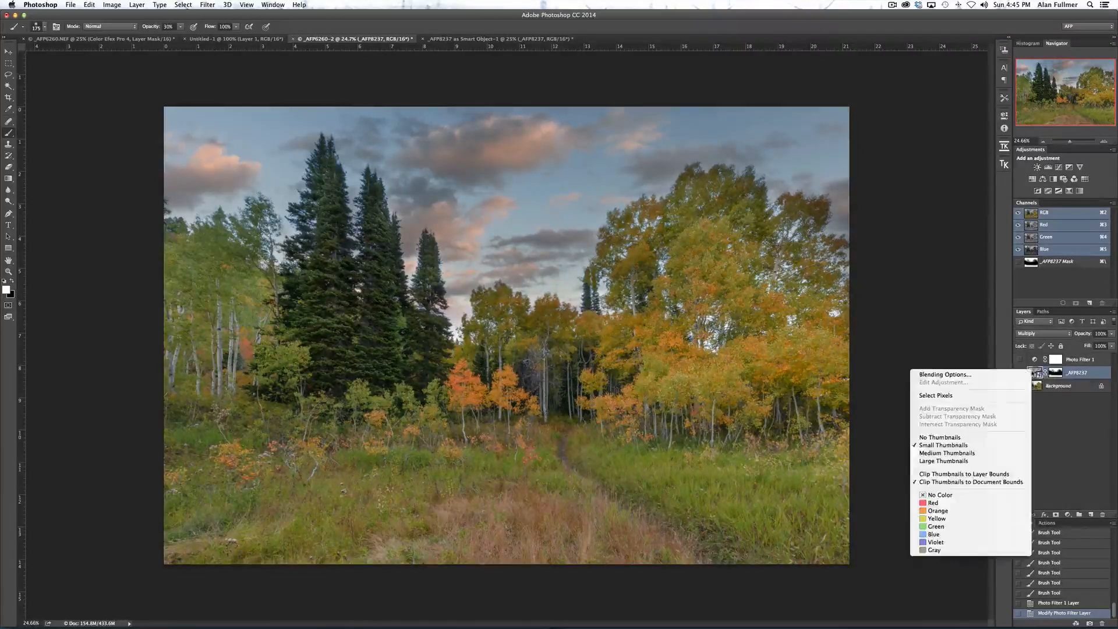
click(1053, 402)
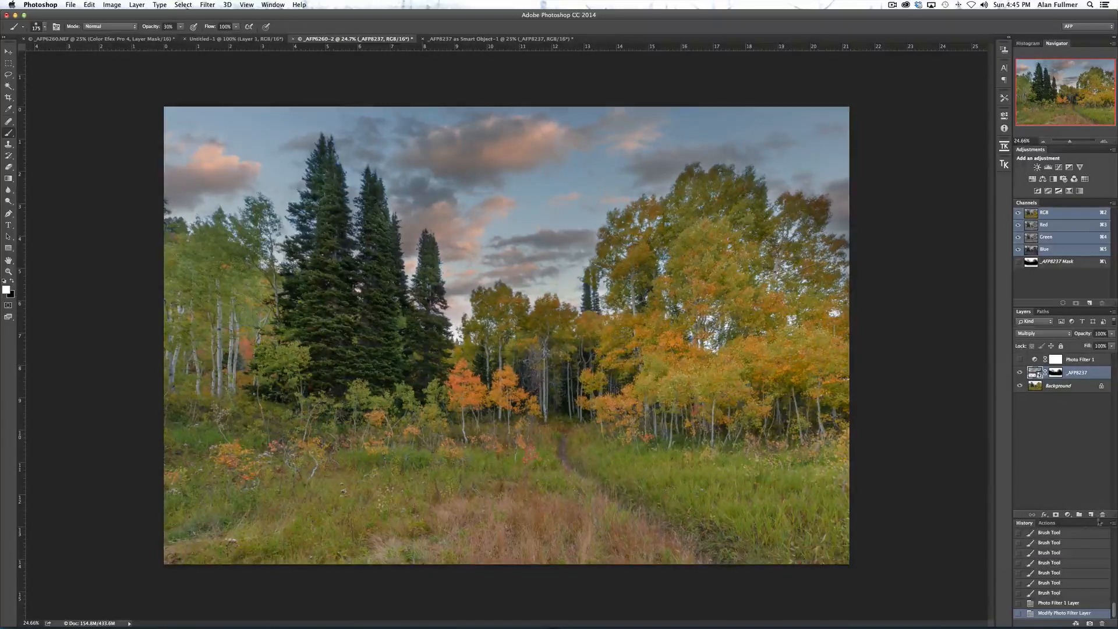
click(1090, 514)
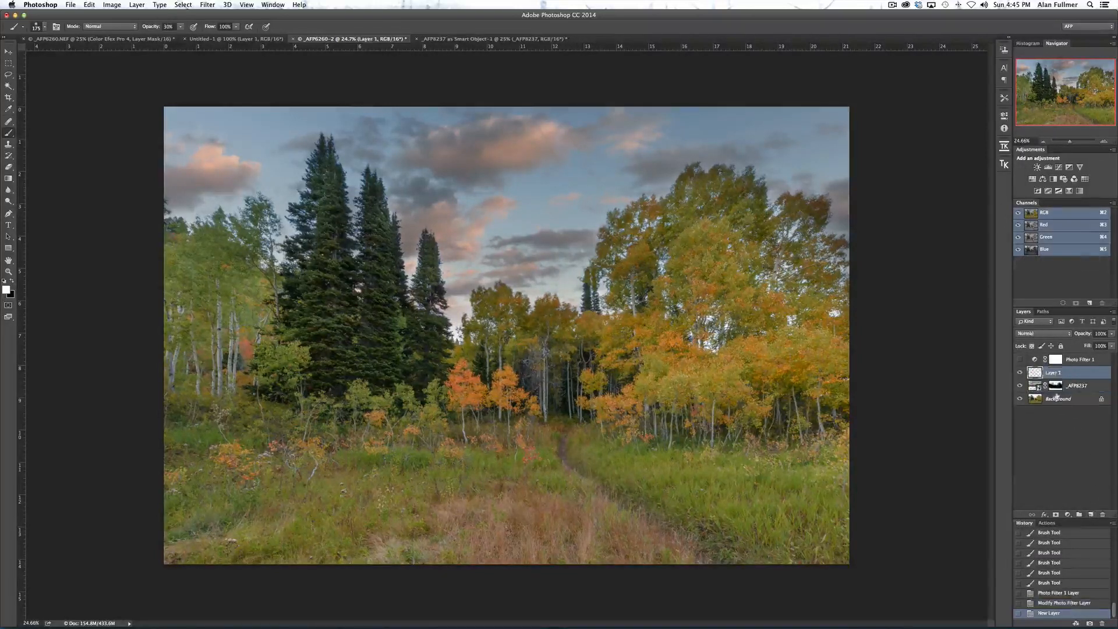
click(1019, 399)
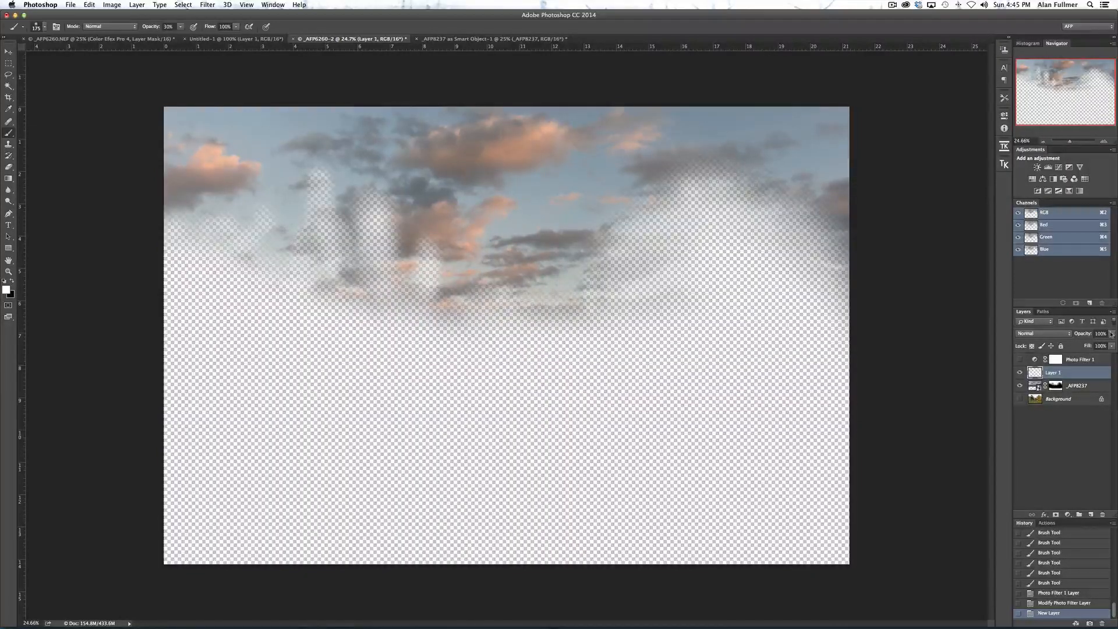
click(1112, 316)
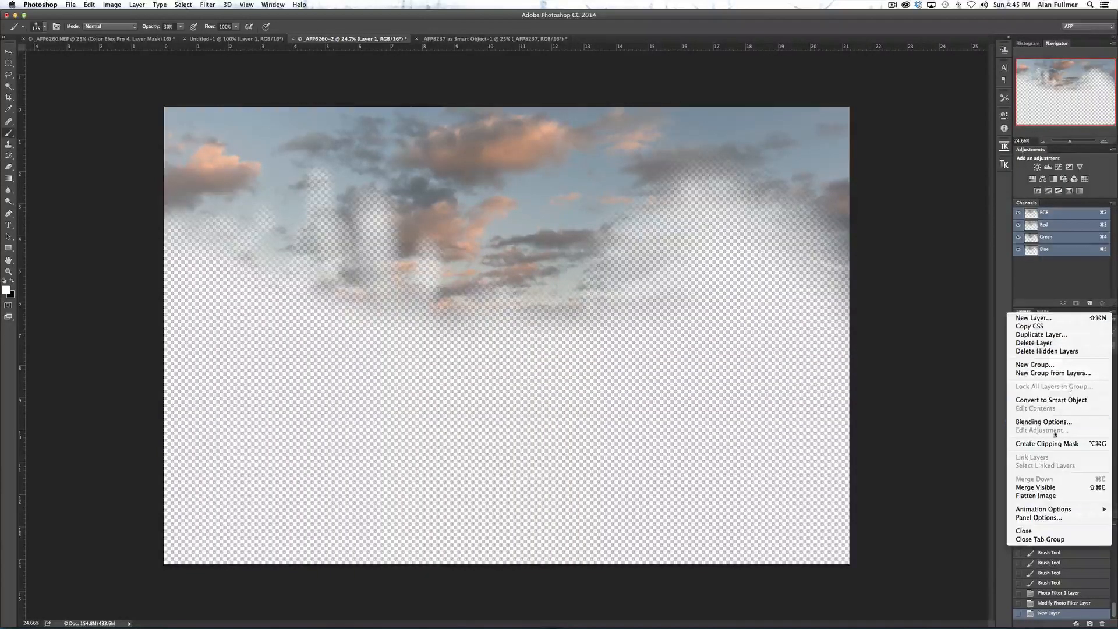
click(1055, 488)
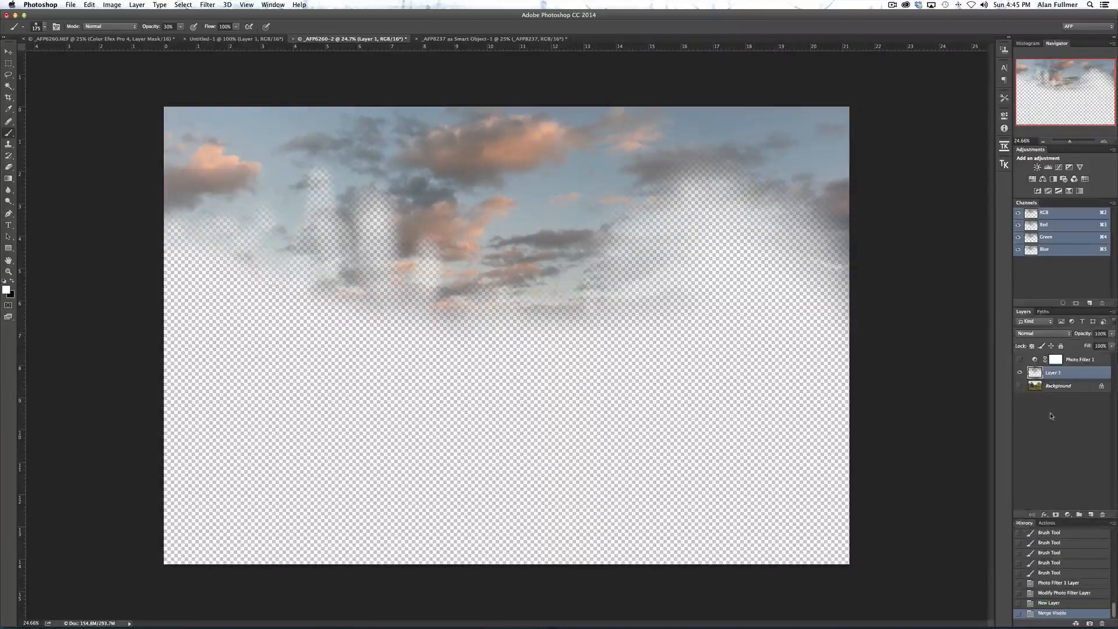
key(super+z)
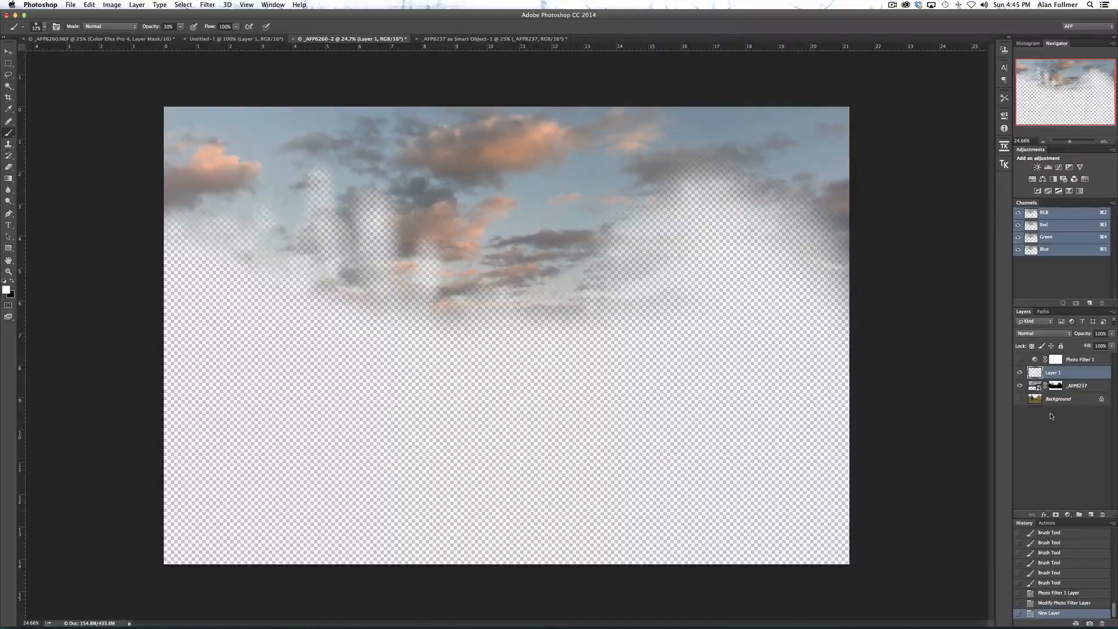
Duplicate the _AFP8237 sky layer, hide the original, and merge the visible copy with the empty layer.
drag(1046, 391, 1090, 514)
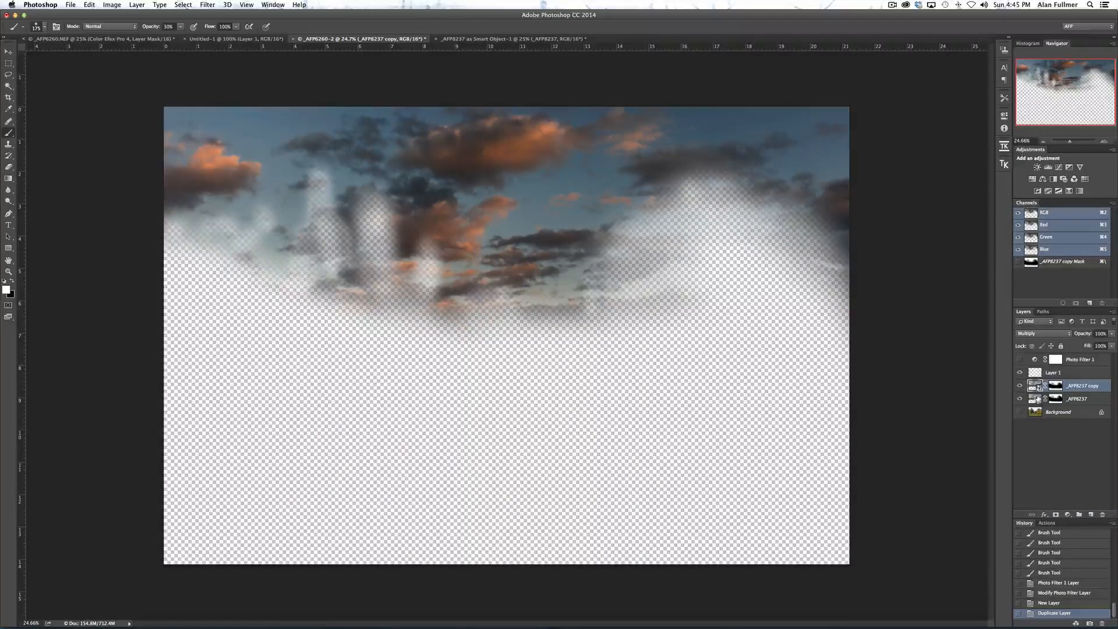
click(1020, 398)
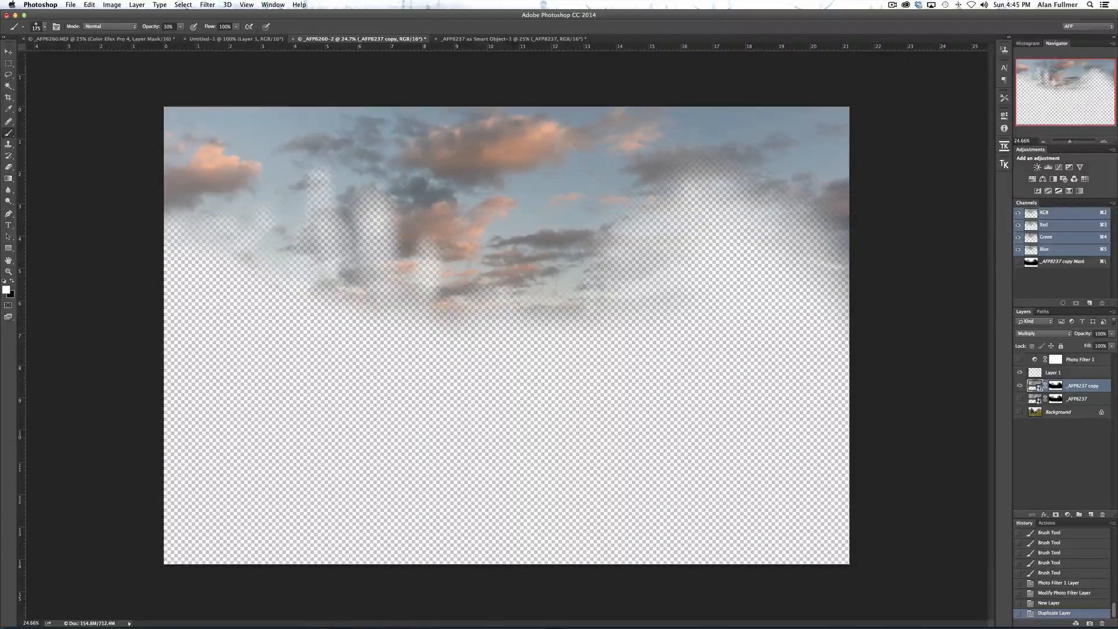
click(1112, 312)
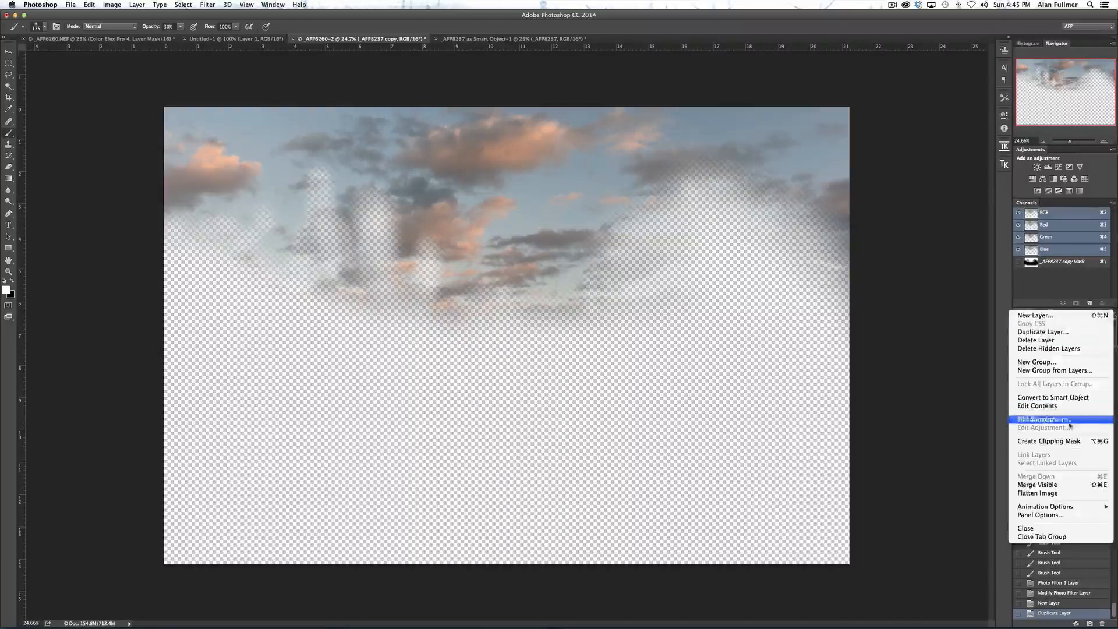
click(1052, 484)
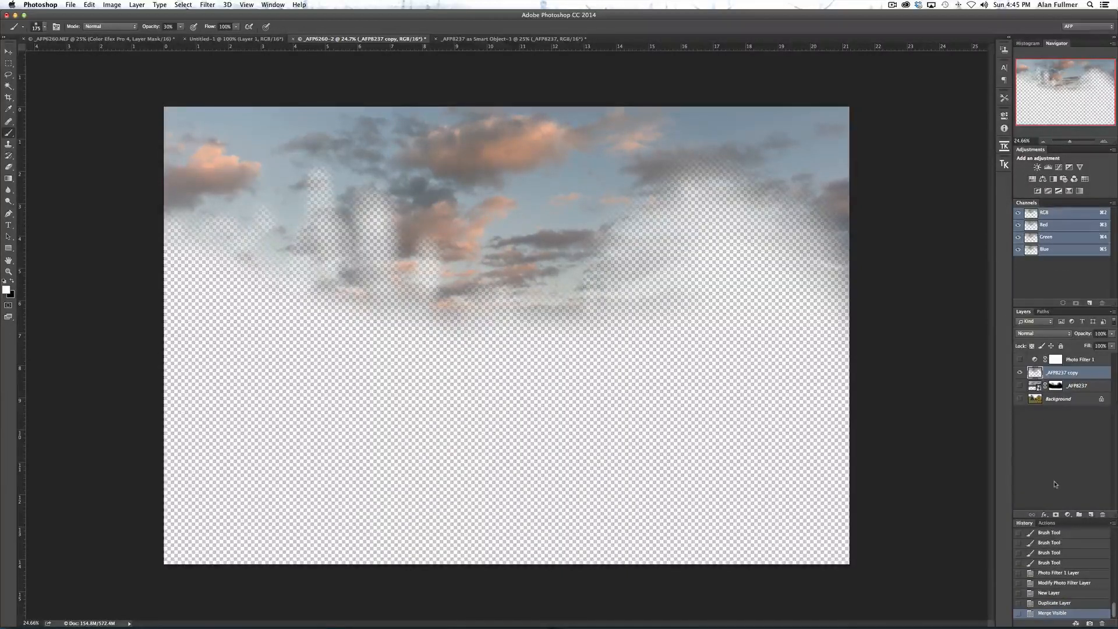
click(1020, 372)
click(1019, 373)
Apply the Average blur filter to the merged _AFP8237 copy layer.
click(208, 6)
mouse_move(210, 108)
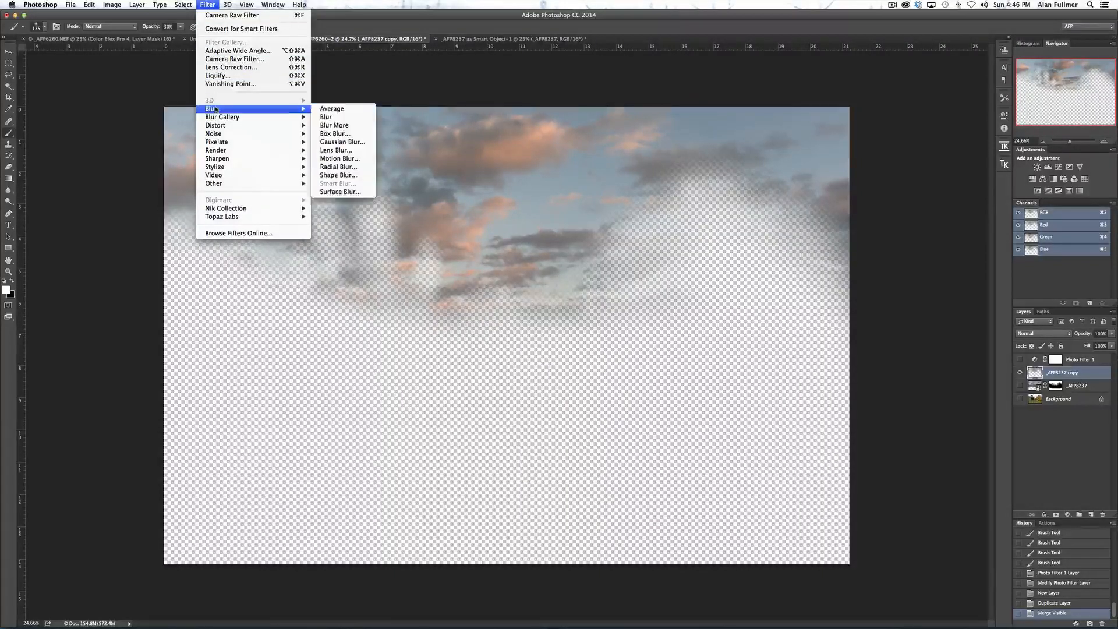
click(347, 113)
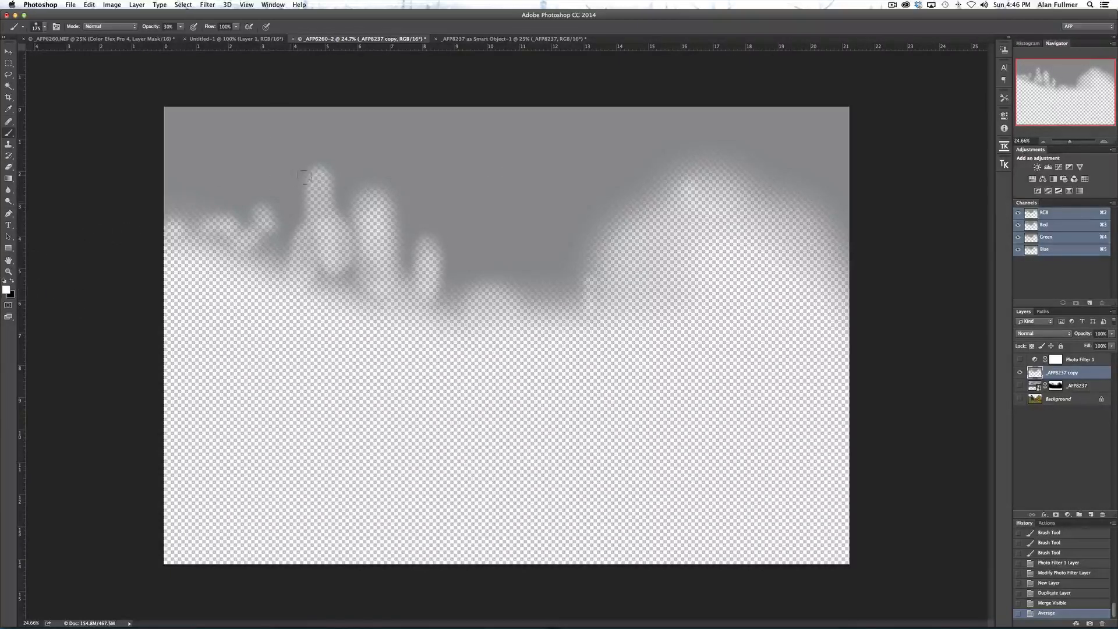
Sample the averaged gray (#808083) as the foreground color and fill the whole _AFP8237 copy layer with it.
click(6, 290)
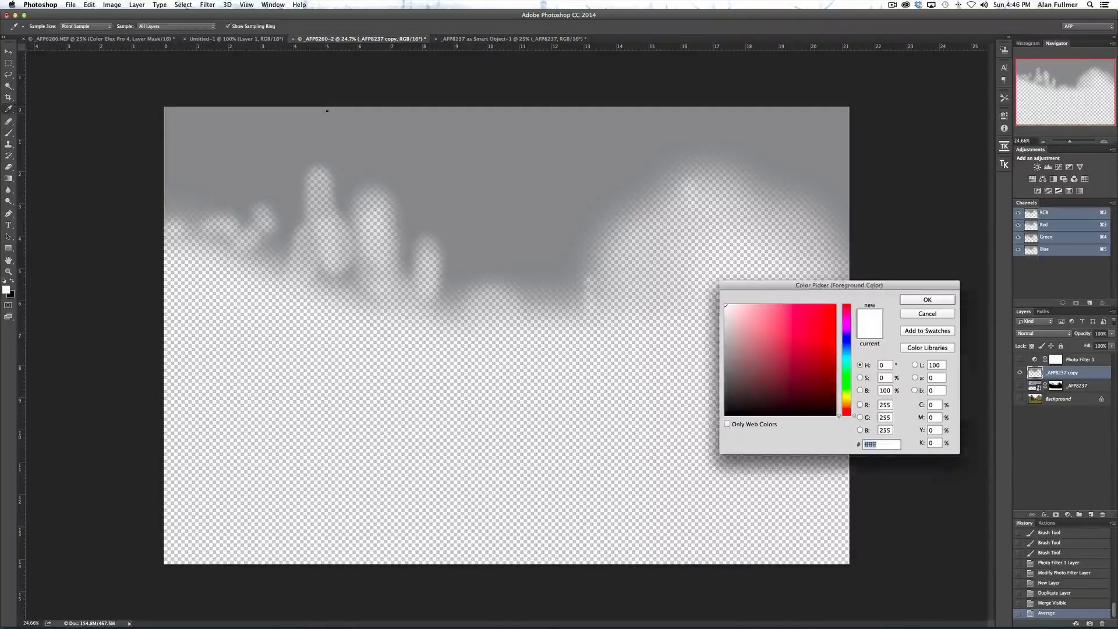
click(373, 131)
click(927, 300)
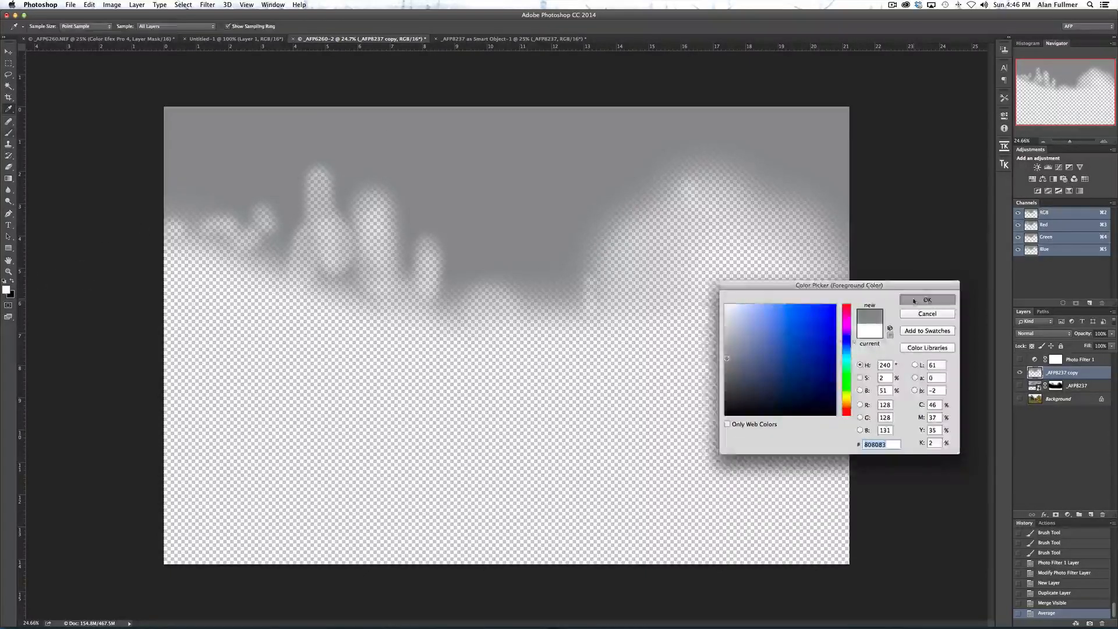
click(90, 4)
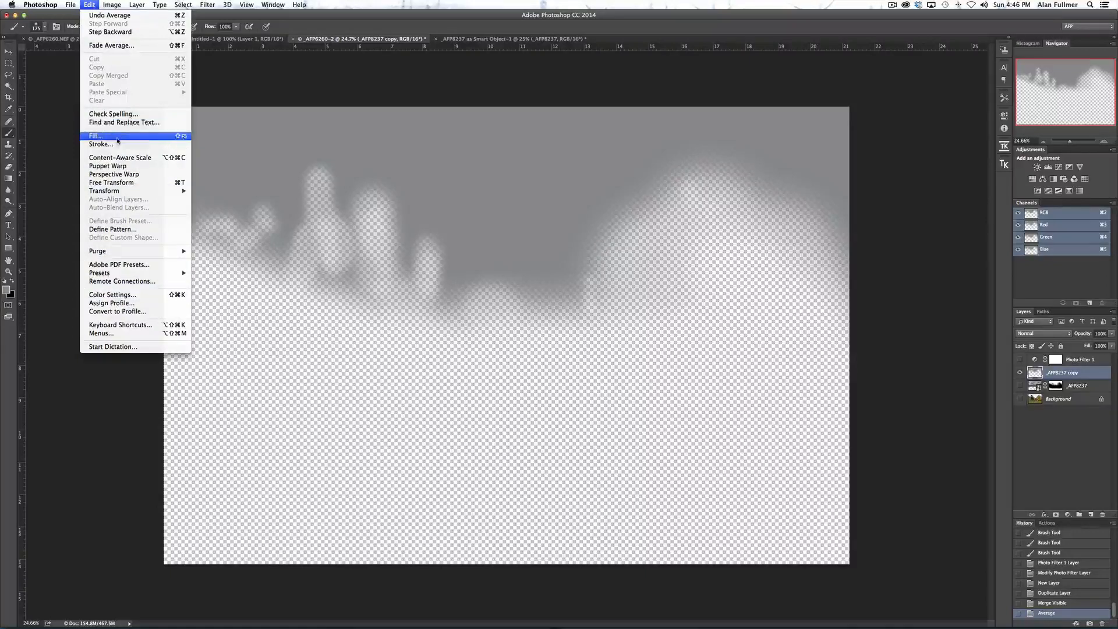
click(97, 135)
click(623, 262)
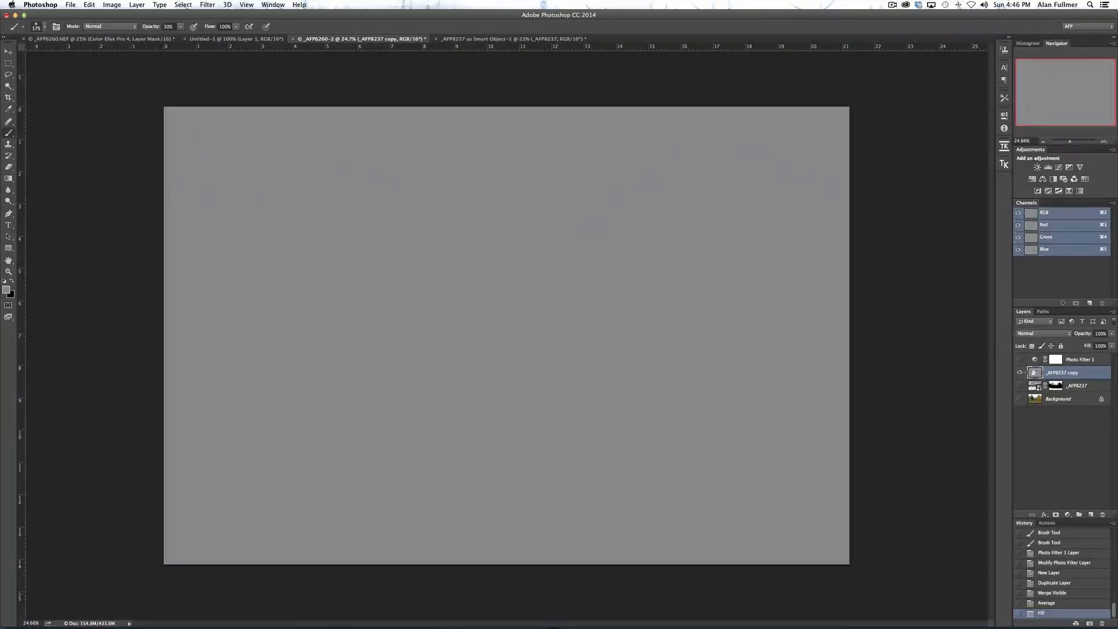
Show all the hidden layers again and move the gray _AFP8237 copy layer below the _AFP8237 sky layer.
click(1019, 385)
click(1020, 399)
click(1019, 359)
drag(1051, 374, 1053, 394)
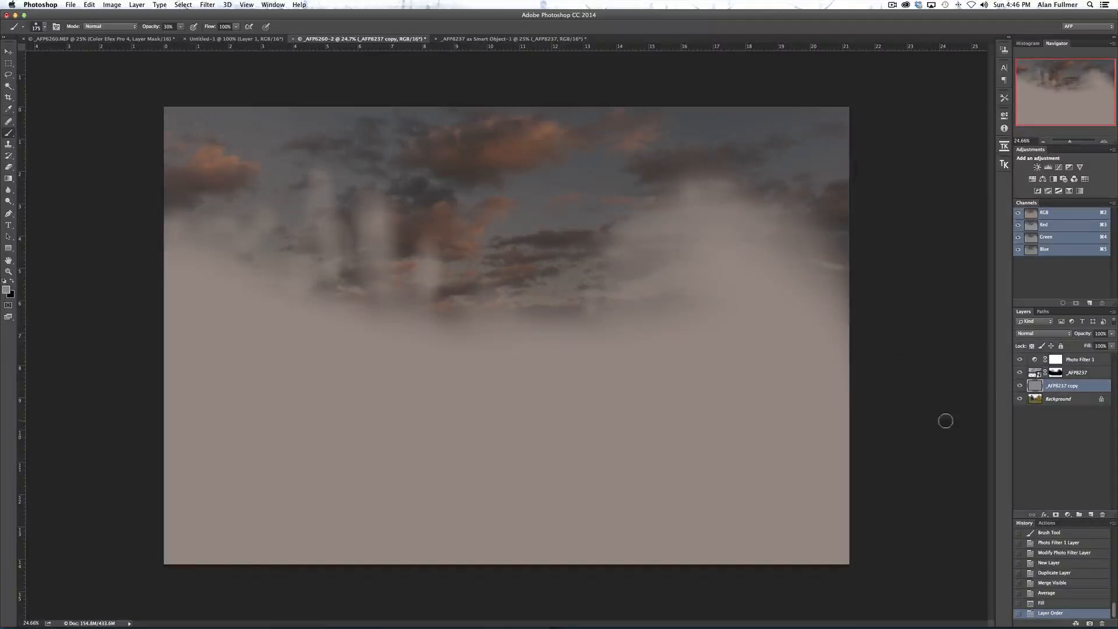
Hide the Photo Filter 1 layer and compare the image with and without the gray _AFP8237 copy layer.
click(1020, 361)
click(1019, 386)
click(1020, 386)
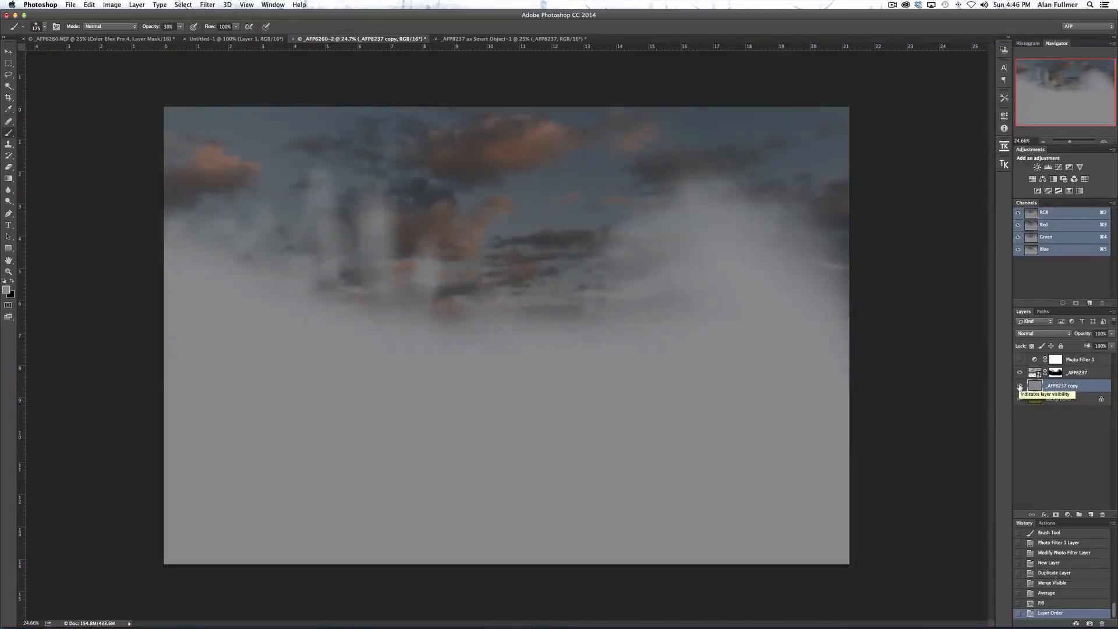
click(1021, 387)
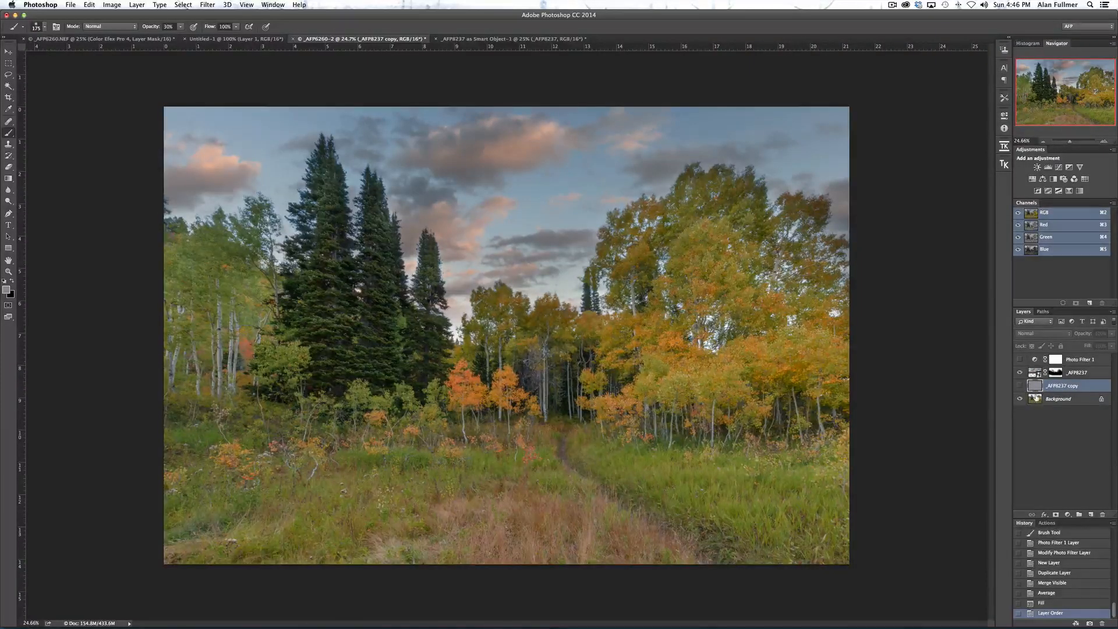
click(1020, 387)
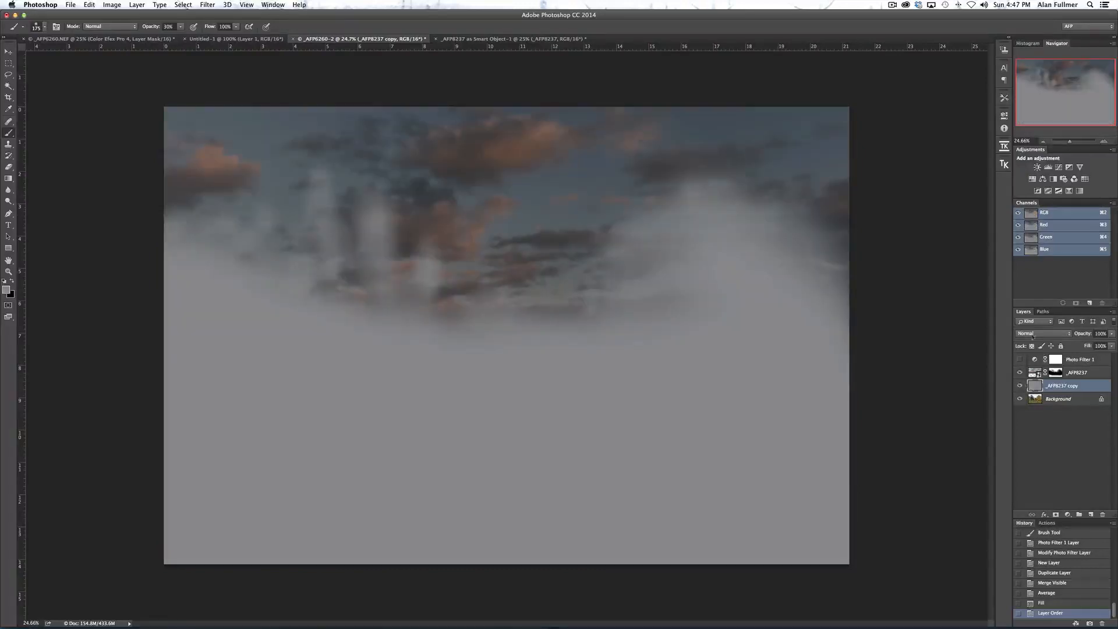
Try the Soft Light and Overlay blend modes on the gray _AFP8237 copy layer, toggling its visibility to compare.
click(1032, 333)
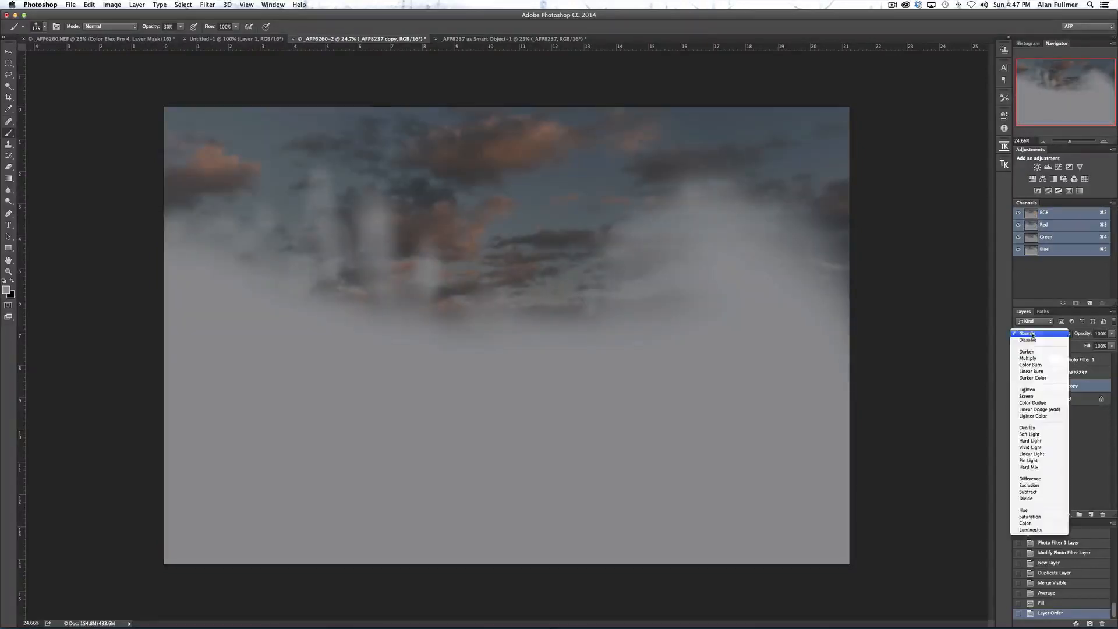
click(1031, 434)
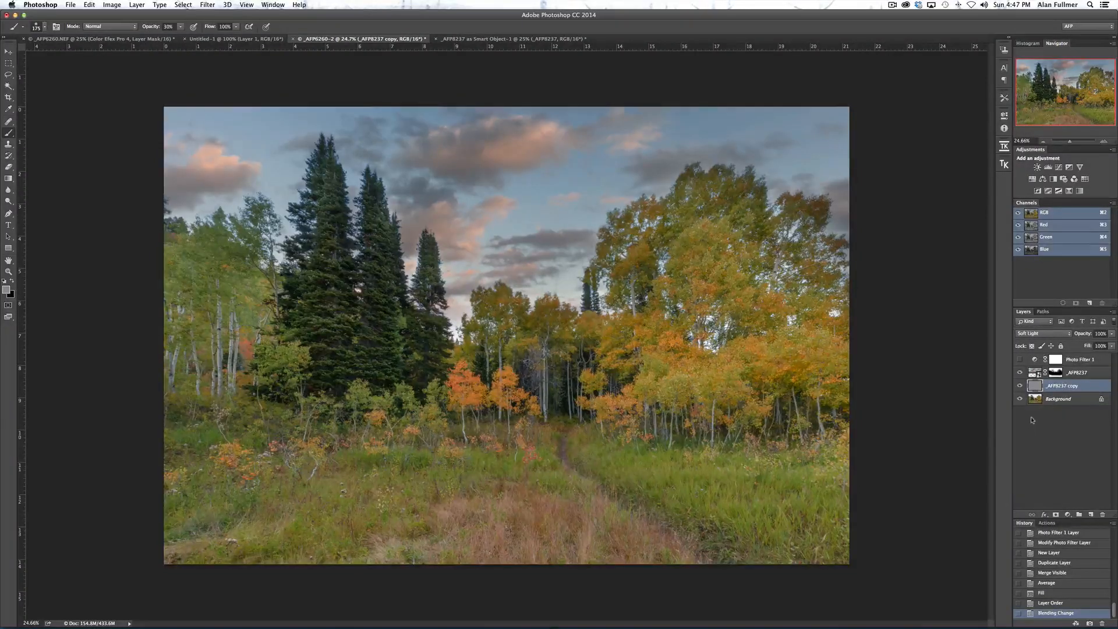
click(1034, 334)
click(1033, 330)
click(1020, 386)
click(1019, 386)
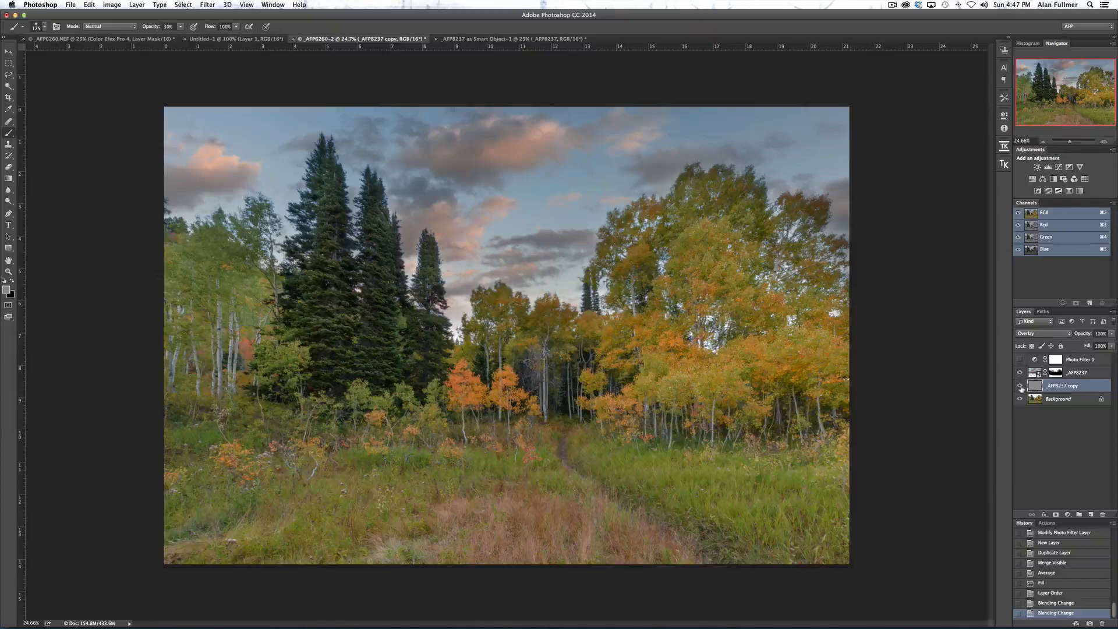
click(1020, 388)
click(1020, 388)
Switch the gray _AFP8237 copy layer back to Soft Light and compare the image with and without the sky layer.
click(1039, 333)
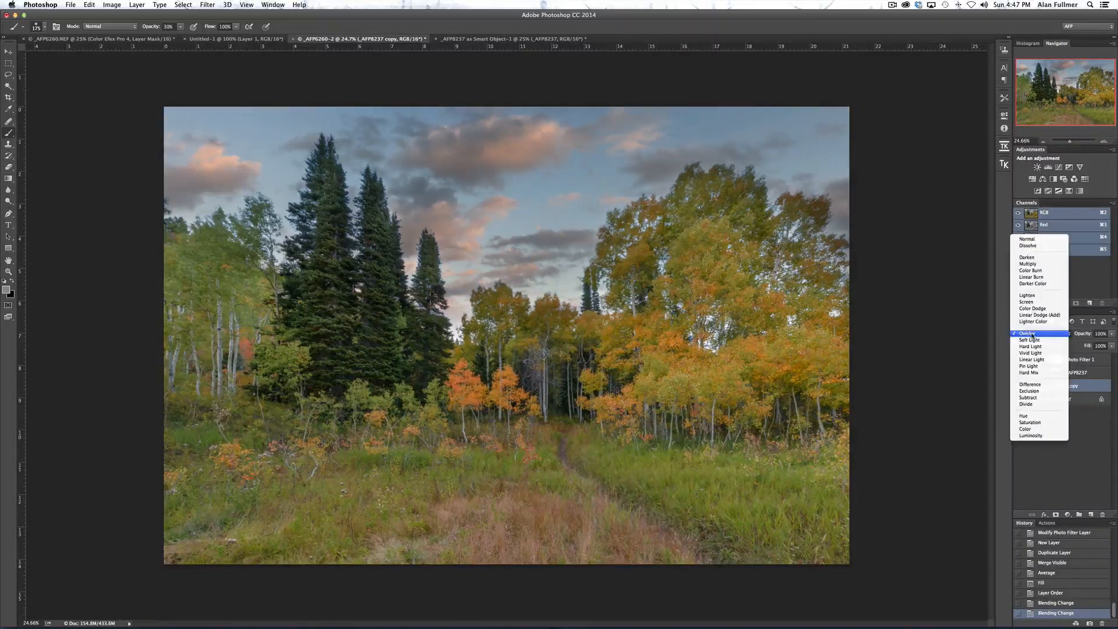
click(1036, 340)
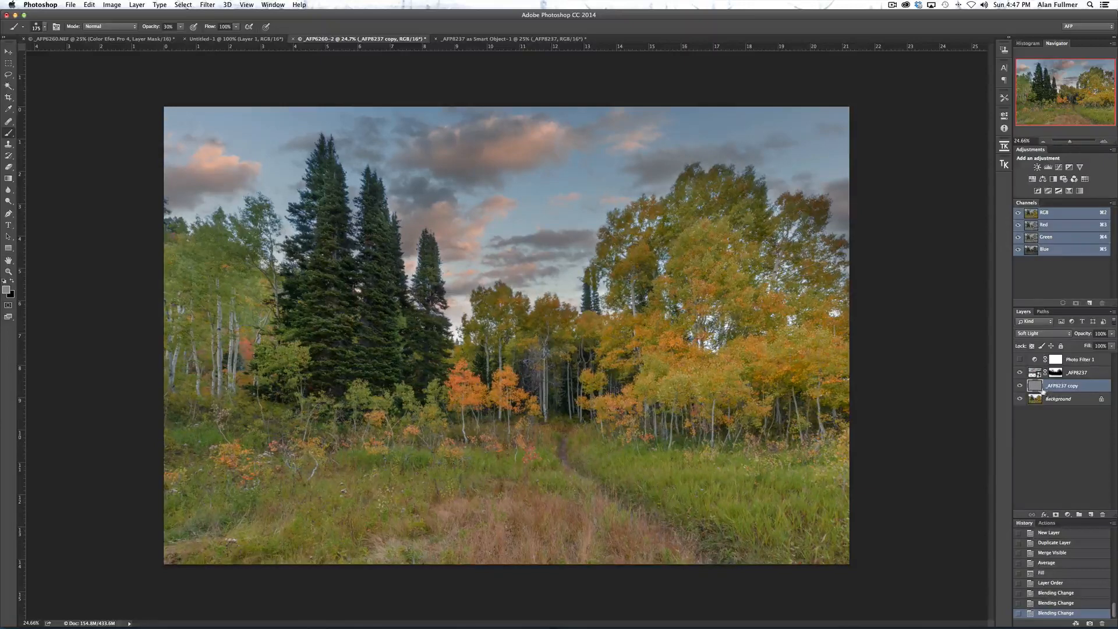
click(1019, 385)
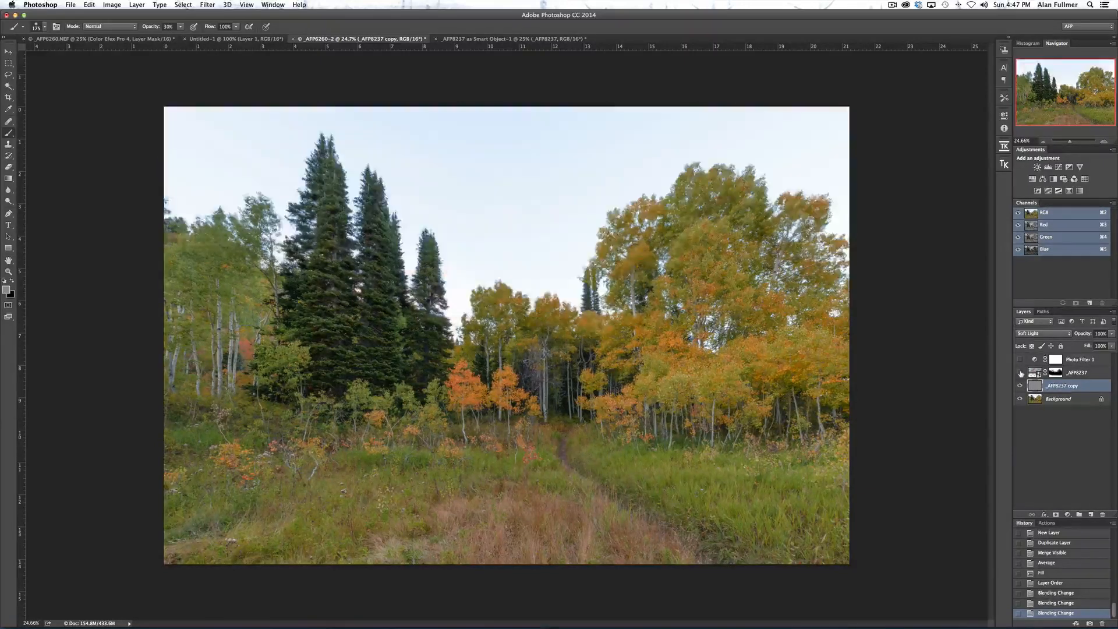
click(1019, 385)
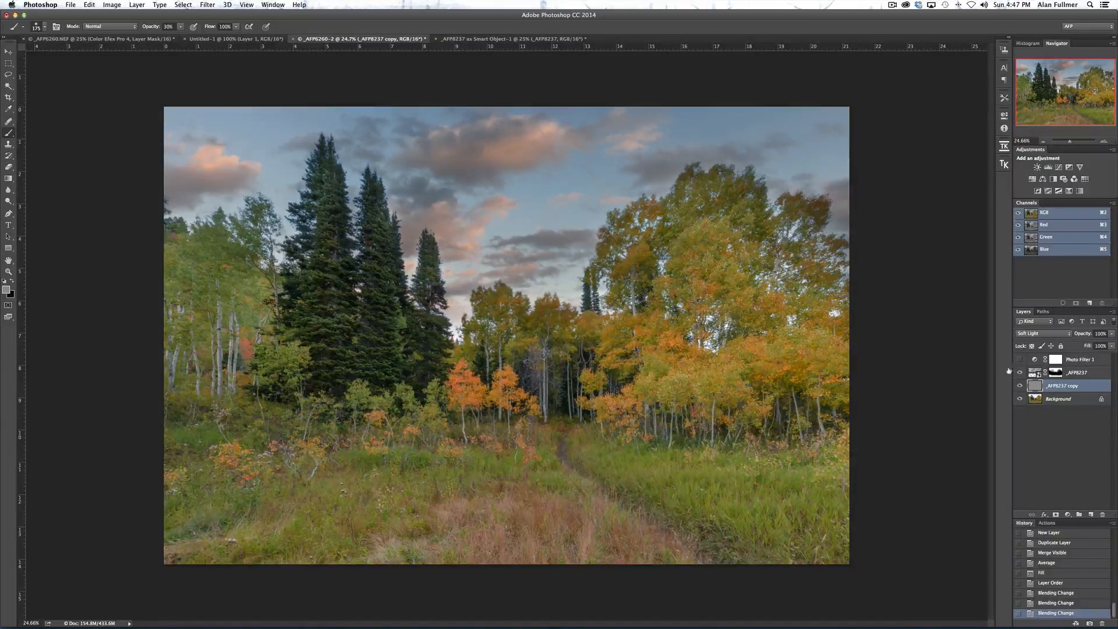
Try the Multiply and Darken blend modes on the gray _AFP8237 copy layer.
click(1032, 335)
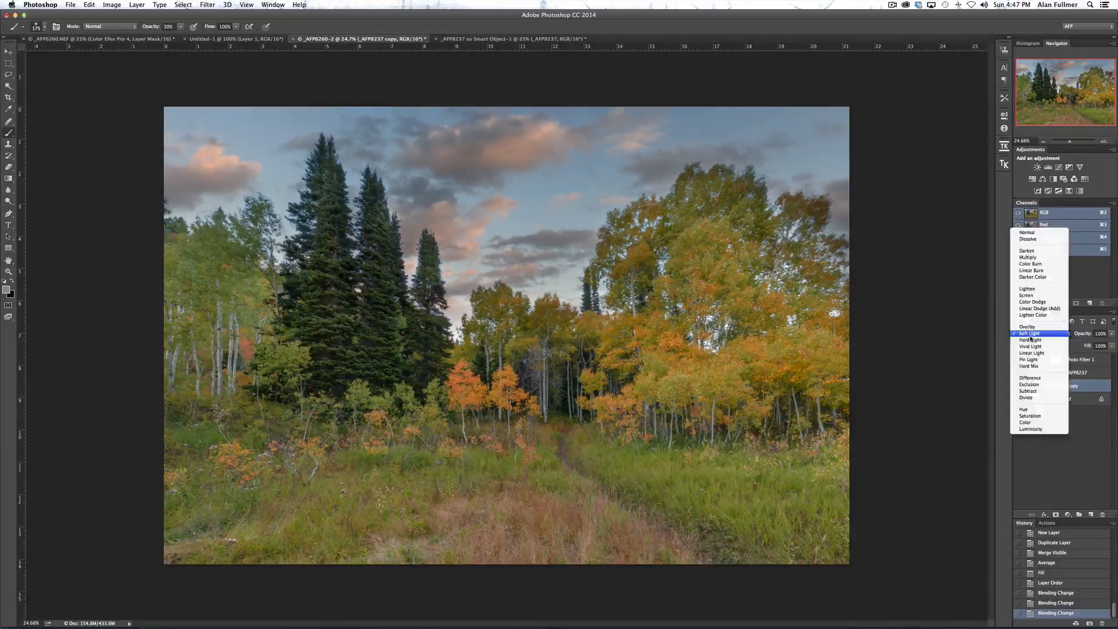
click(1027, 257)
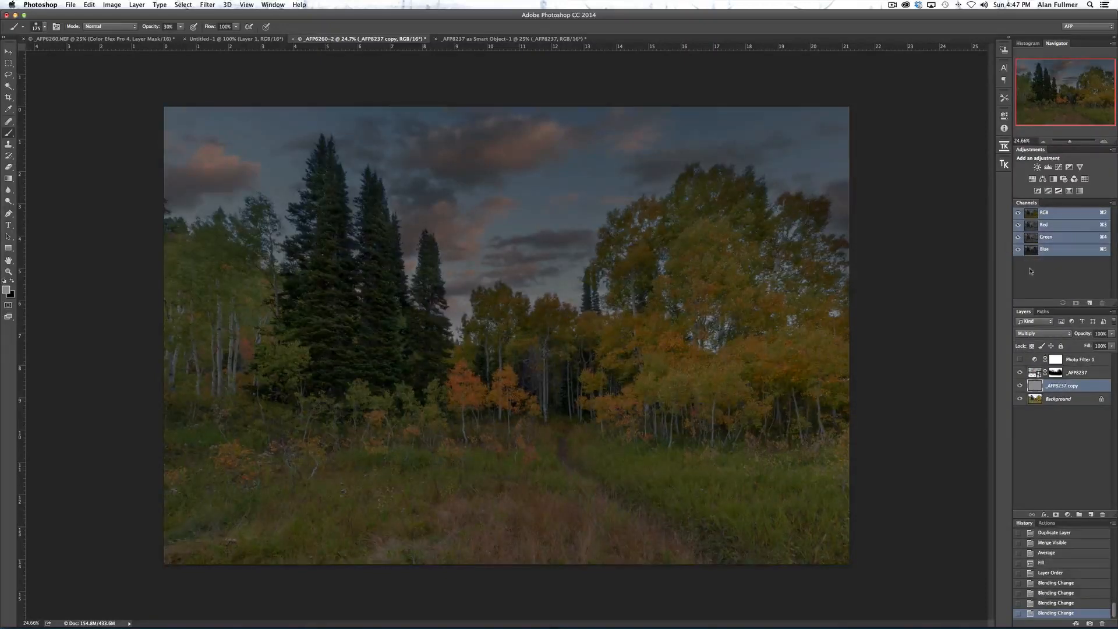
click(1044, 333)
click(1039, 327)
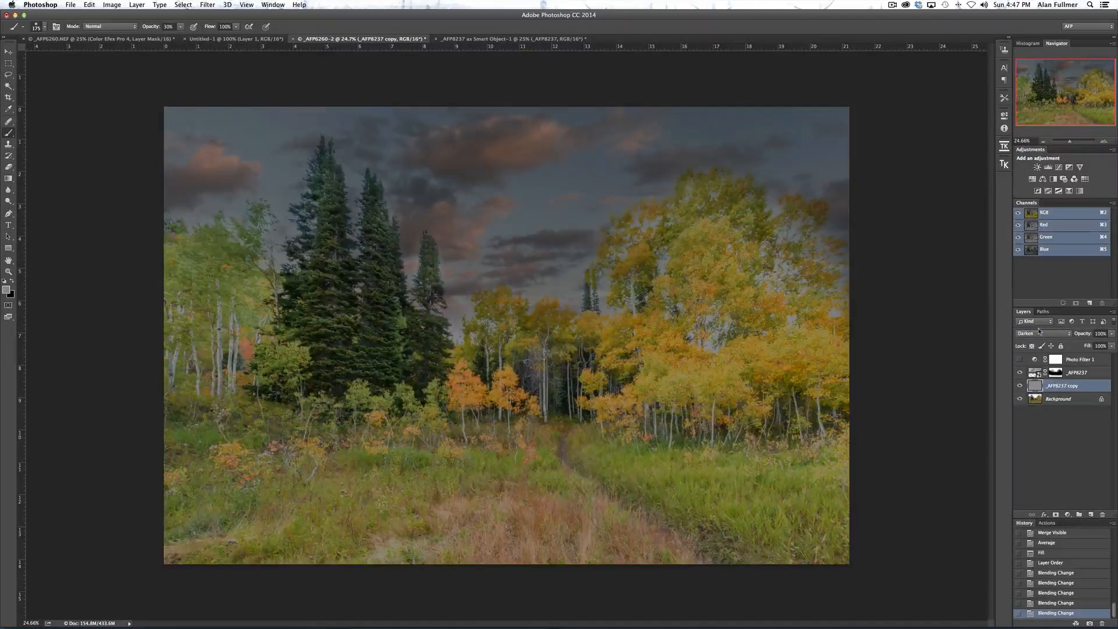
Try the Lighten and Overlay blend modes on the gray _AFP8237 copy layer.
click(1040, 335)
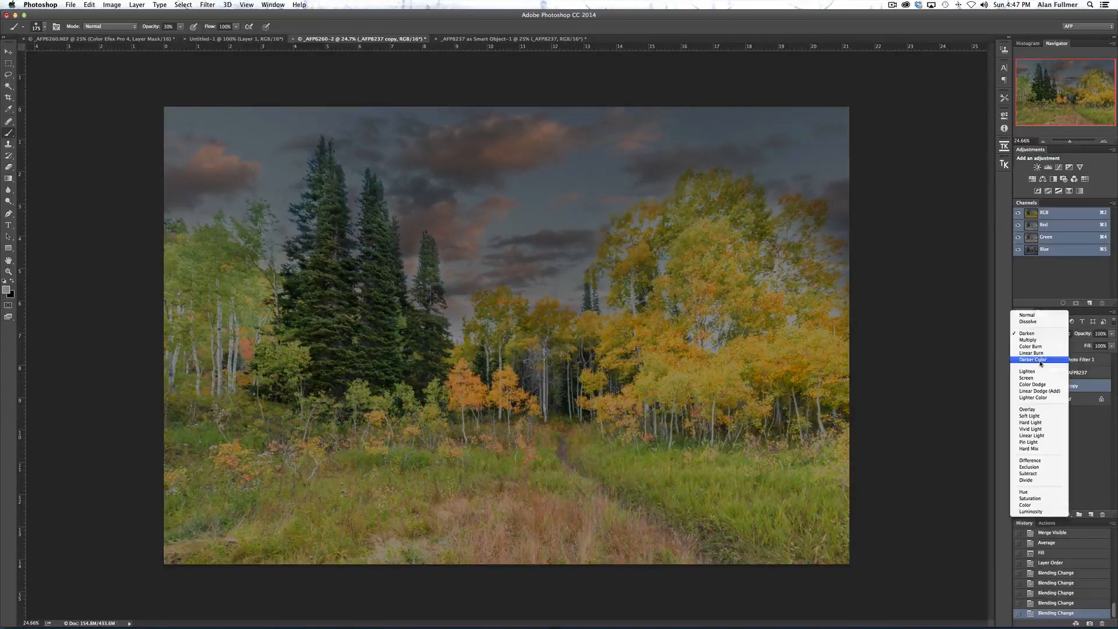
click(1039, 371)
click(1040, 334)
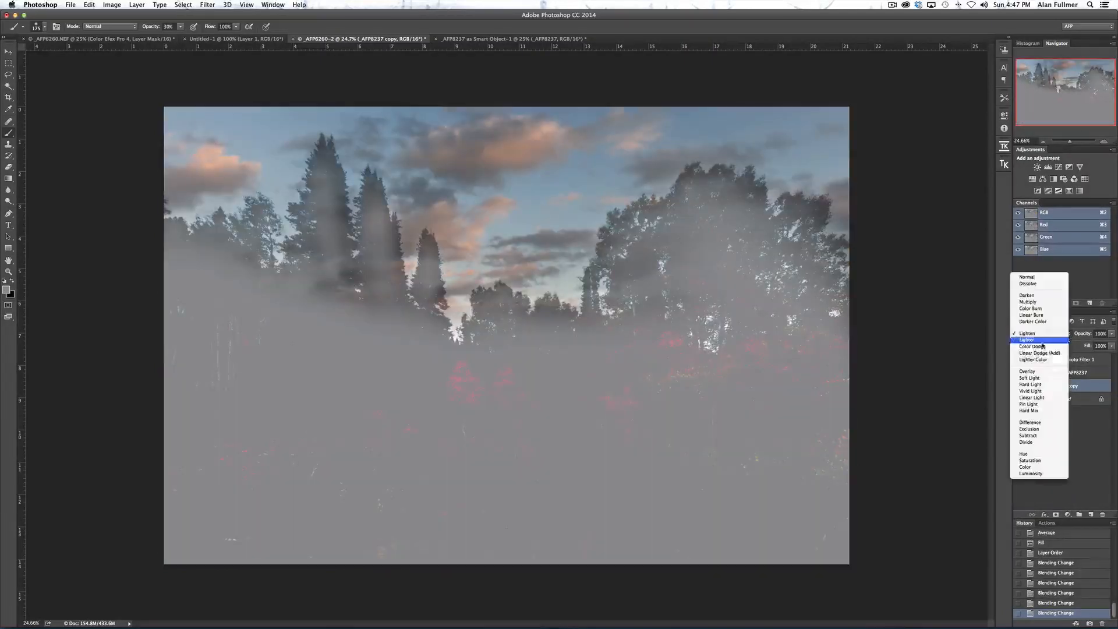
click(1044, 351)
Set the gray _AFP8237 copy layer's blend mode to Soft Light and show the Photo Filter 1 layer.
click(1041, 335)
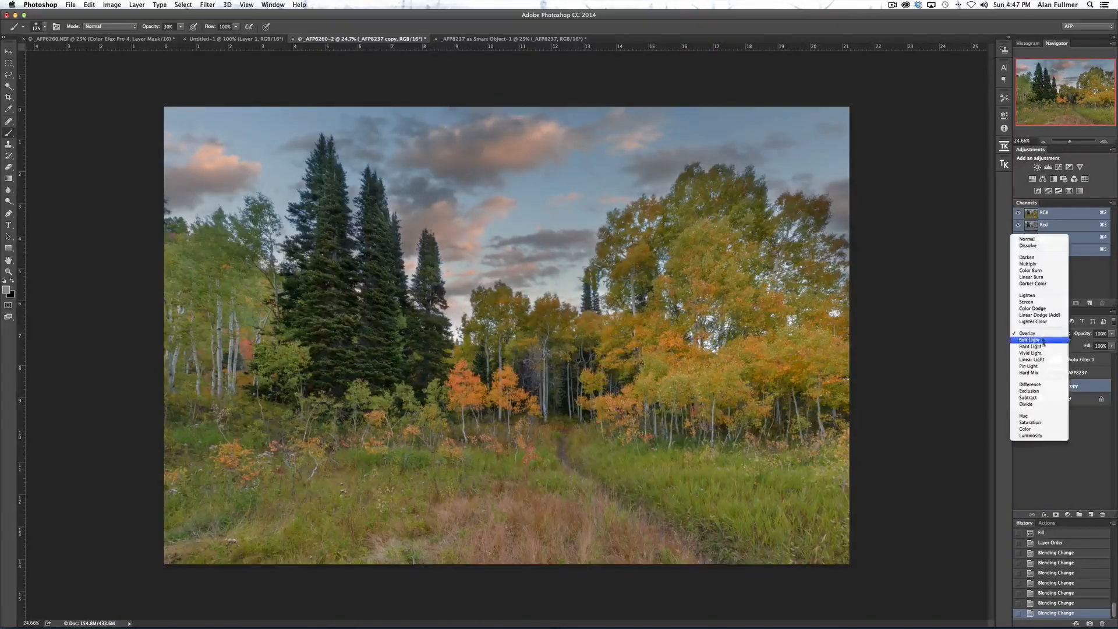
click(1043, 344)
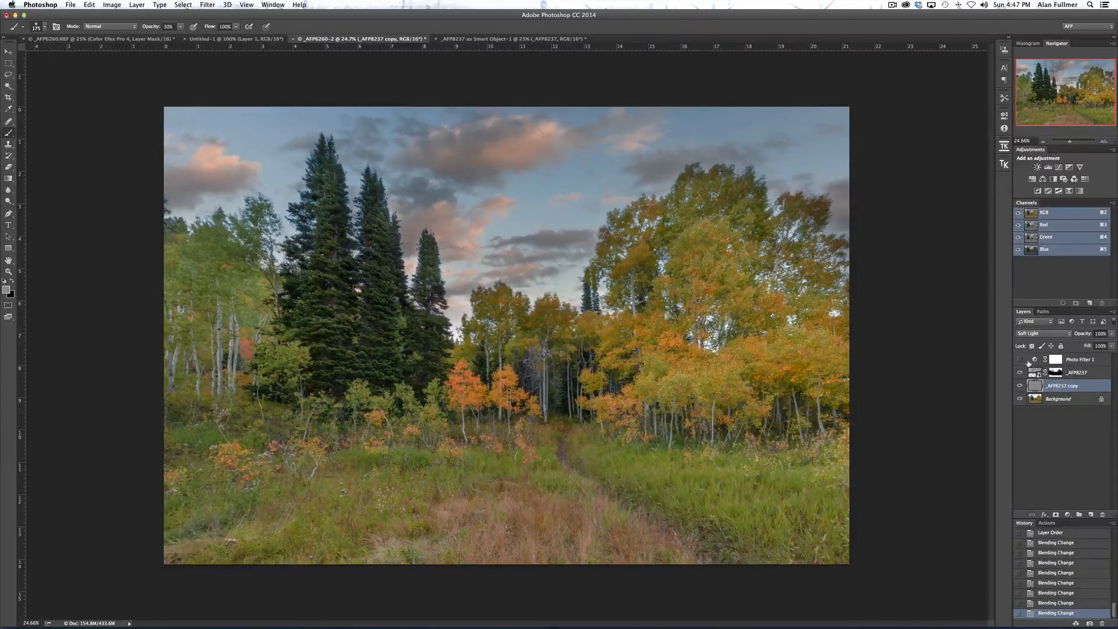
click(1020, 359)
click(892, 5)
click(903, 32)
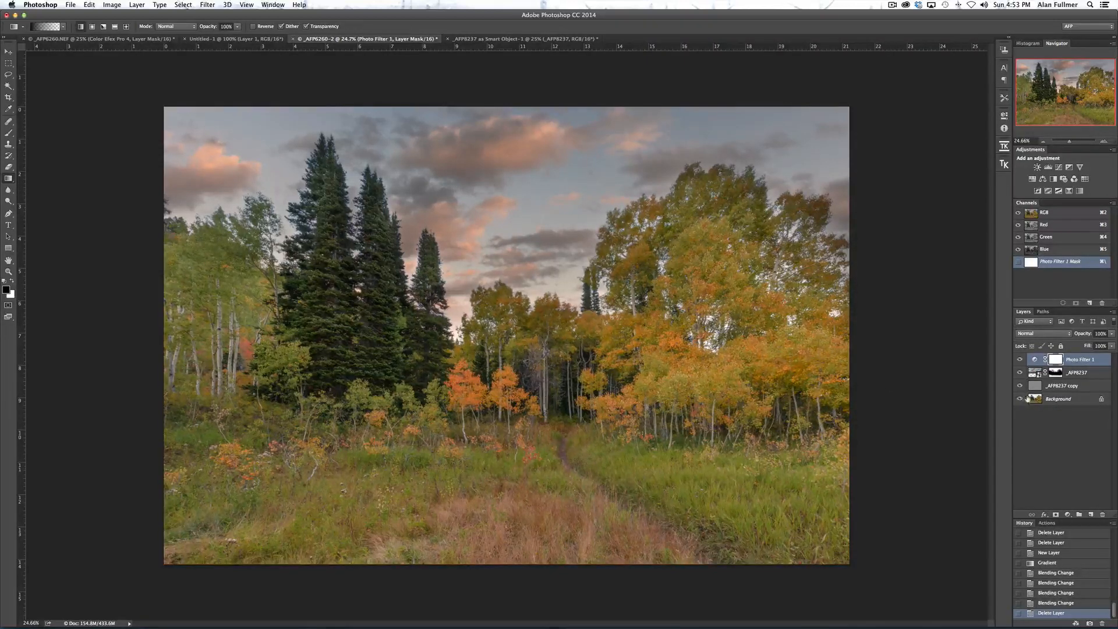
Edit the _AFP8237 sky smart object in Camera Raw: Saturation +10, Vibrance +29, Tint +23 and Temperature 9200.
click(1032, 374)
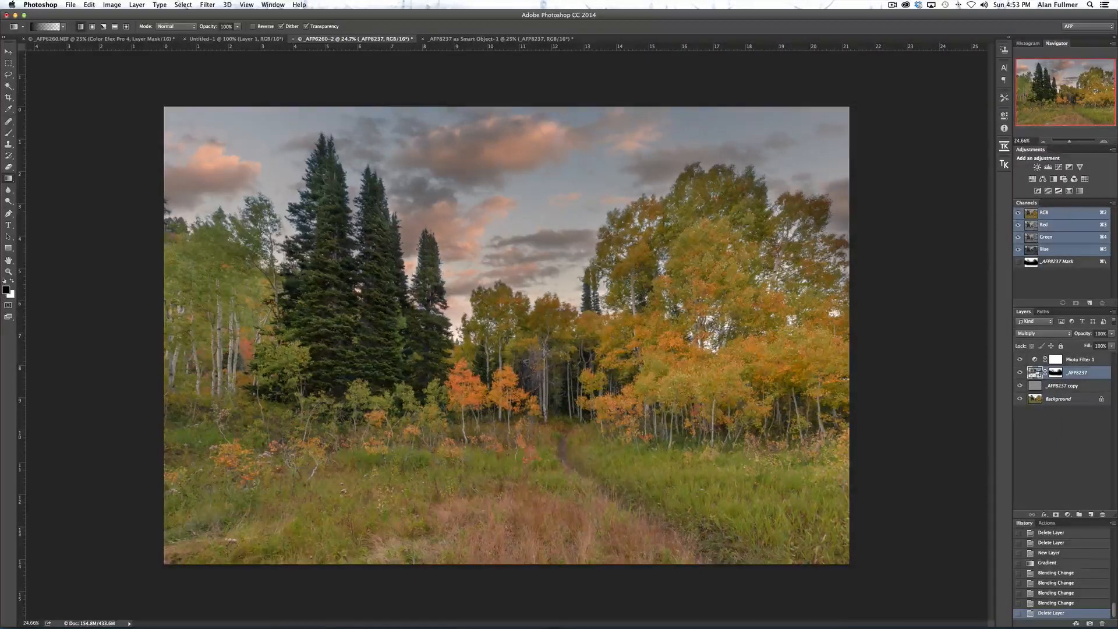
double_click(1034, 373)
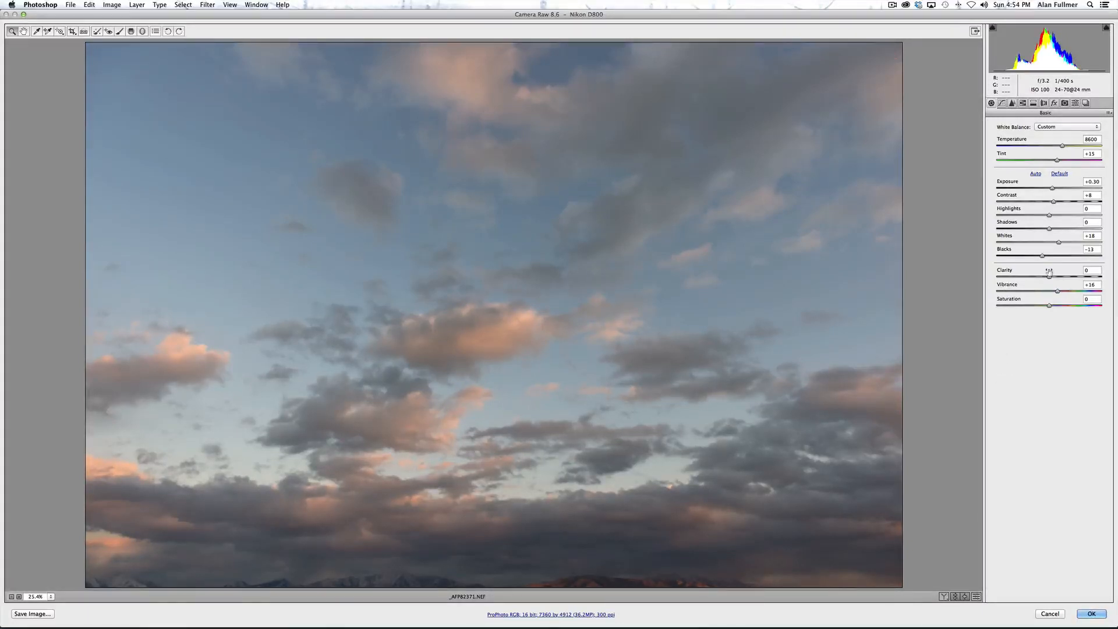
drag(1049, 305, 1064, 288)
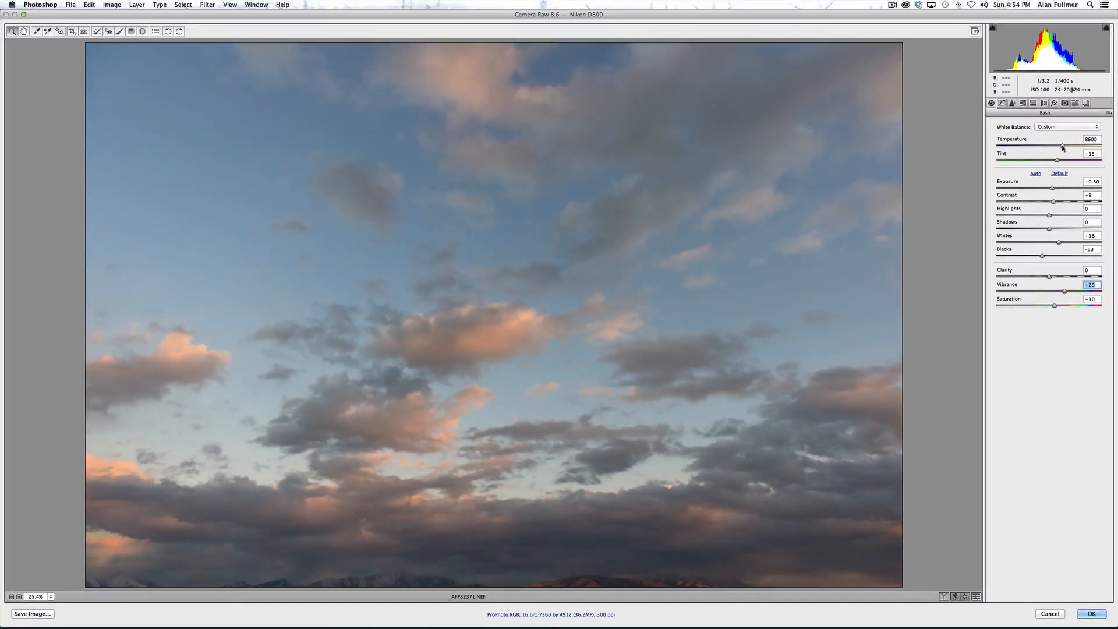
drag(1057, 161, 1061, 162)
drag(1062, 146, 1066, 147)
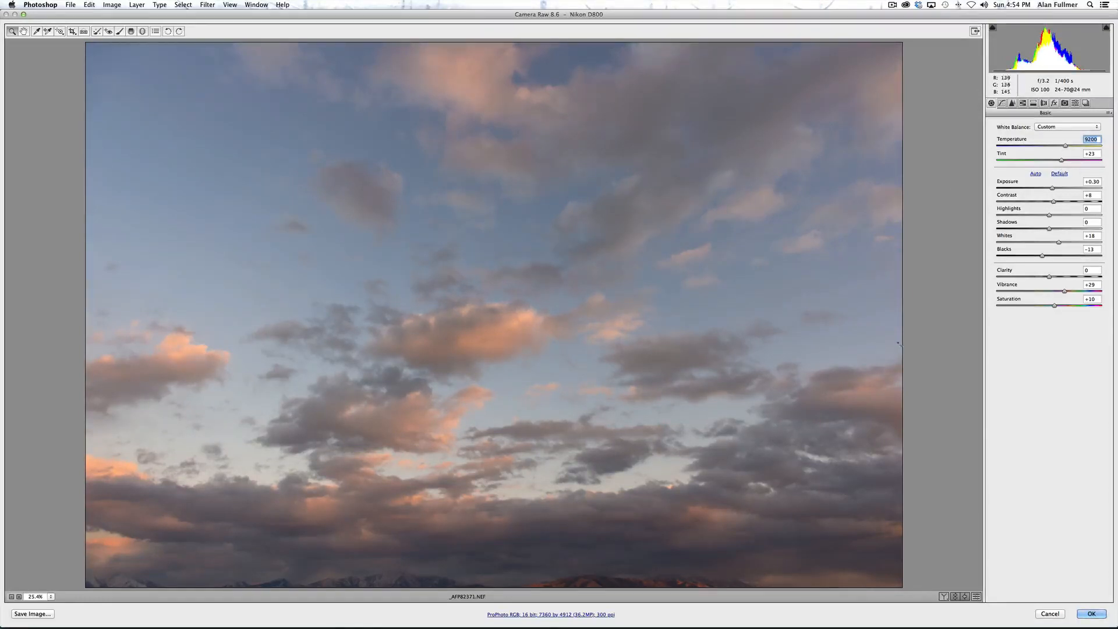
click(1091, 614)
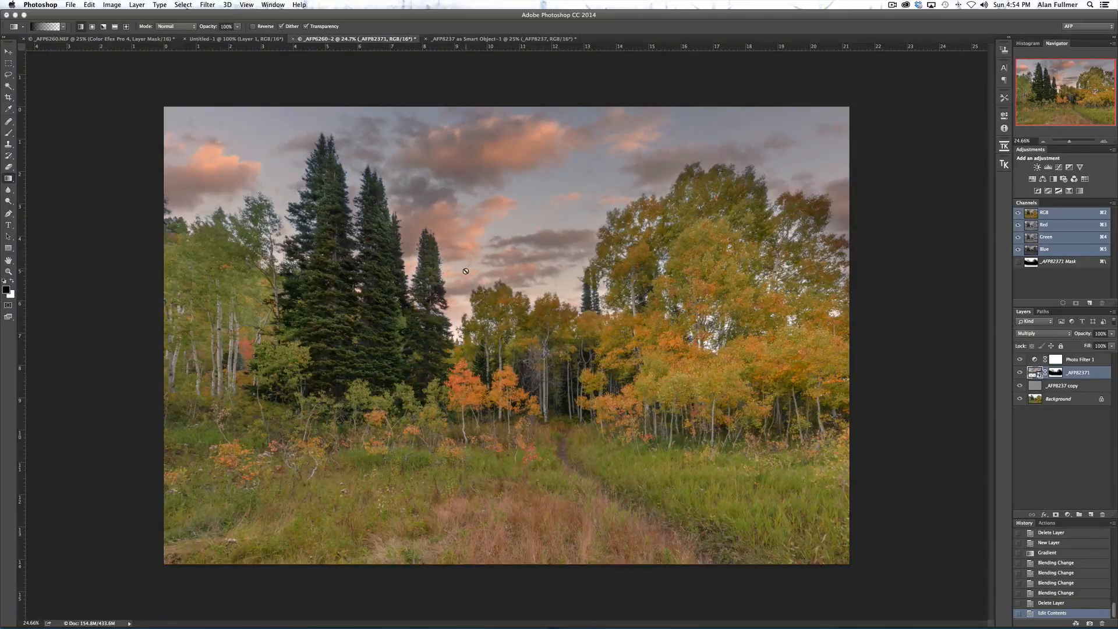
Paint black on the _AFP82371 sky layer's mask over the large right-hand aspens, using an 18% opacity brush enlarged to size 500.
drag(1069, 141, 1075, 141)
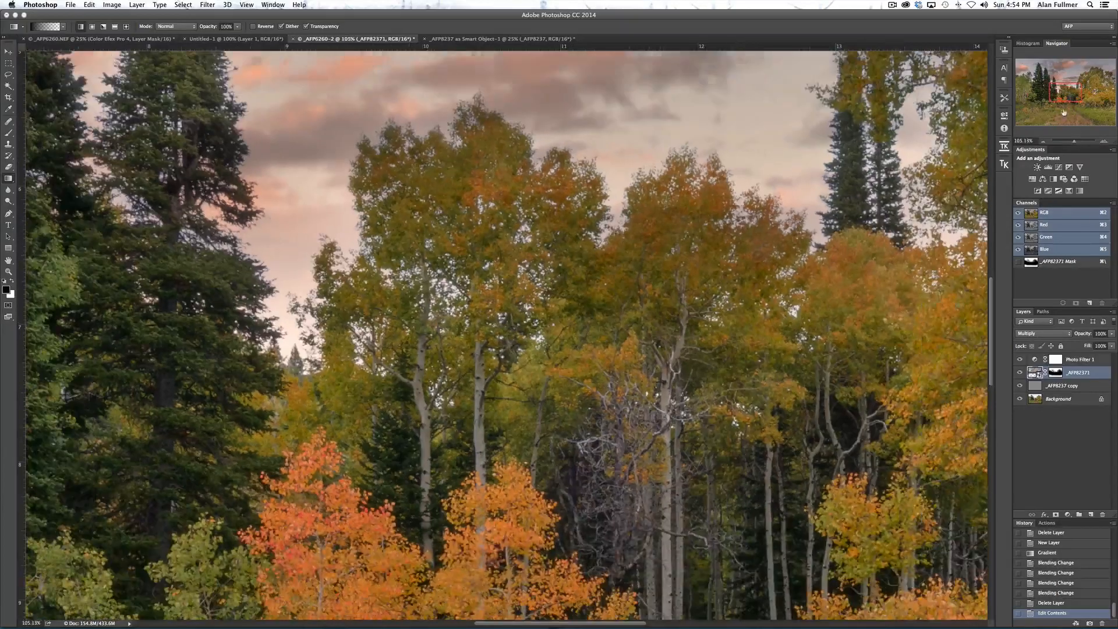
drag(1067, 101, 1094, 86)
drag(1094, 88, 1097, 84)
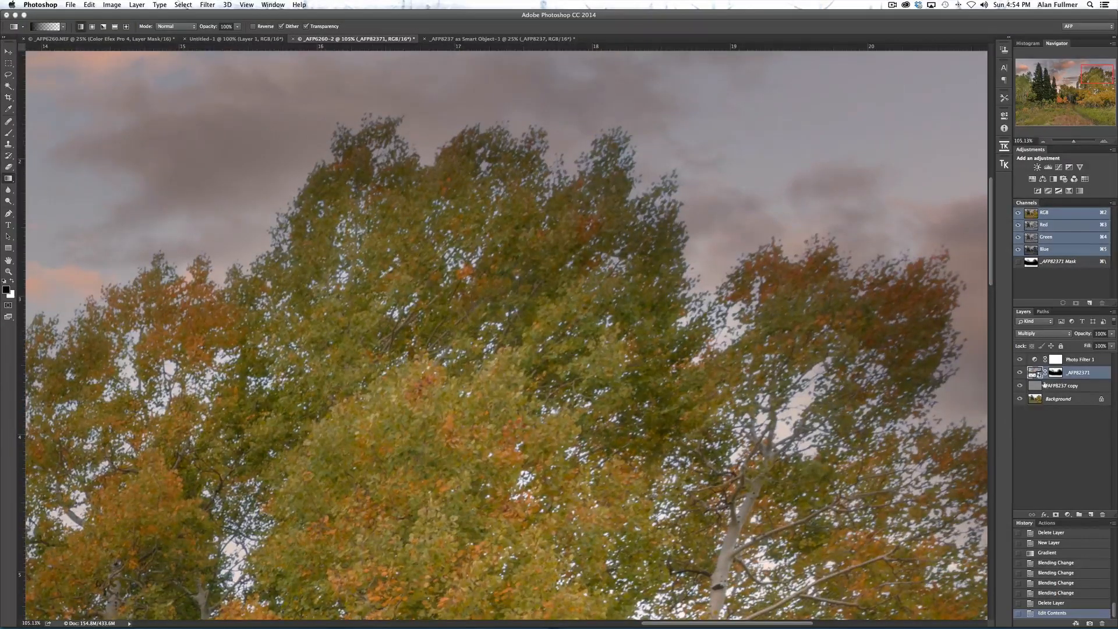
click(1055, 373)
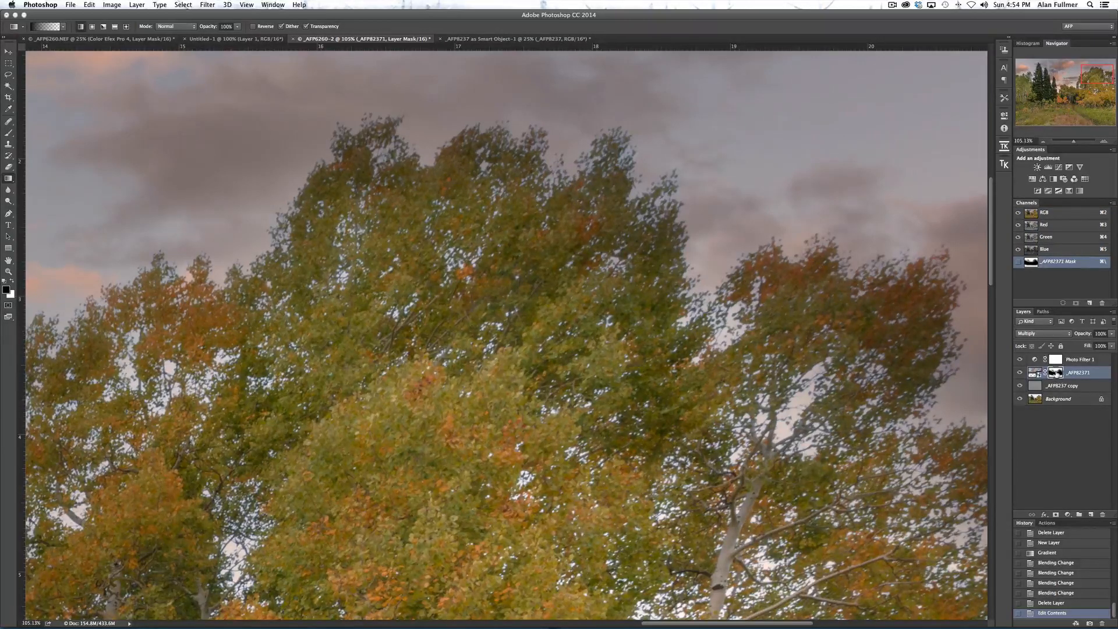
key(b)
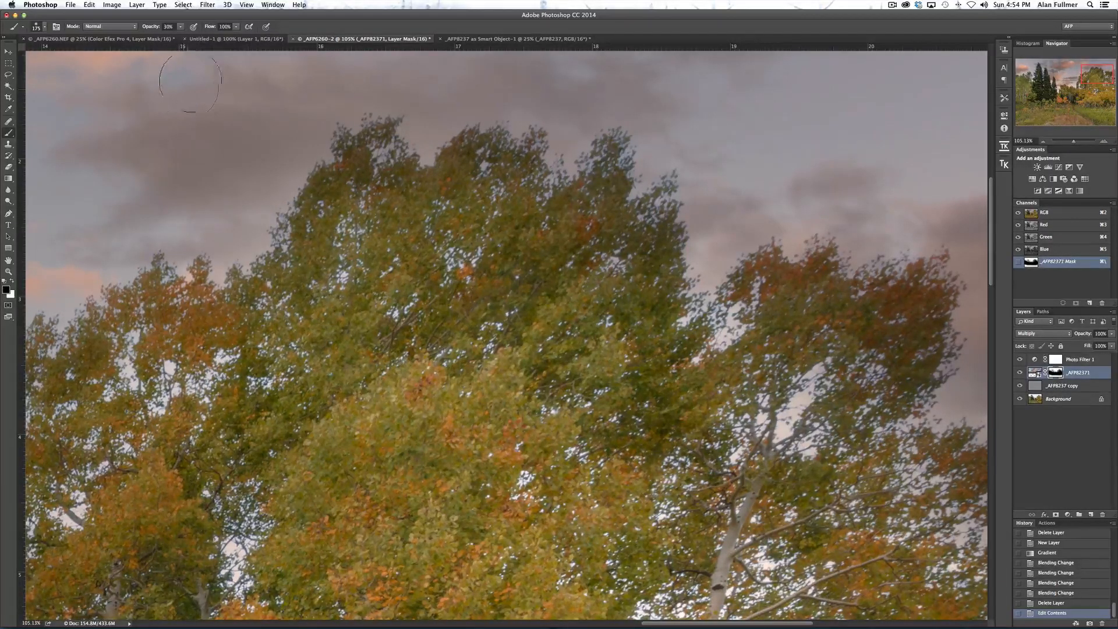
click(180, 27)
drag(178, 37, 176, 38)
click(411, 229)
key(bracketright)
key(bracketright)
key(bracketright)
key(bracketright)
key(bracketright)
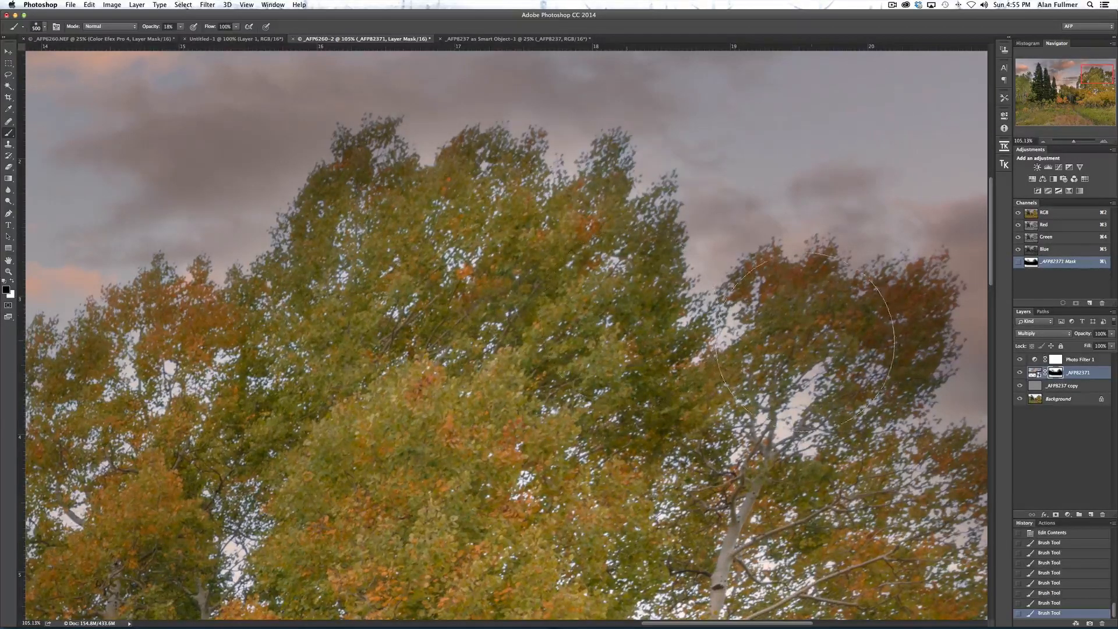
mouse_move(809, 337)
mouse_down()
mouse_move(885, 333)
mouse_move(910, 308)
mouse_move(914, 360)
mouse_move(903, 369)
mouse_move(848, 364)
mouse_move(803, 315)
mouse_up()
Reduce the brush to size 250 and touch up the sky layer's mask along the right and middle aspens.
key(bracketleft)
key(bracketleft)
key(bracketleft)
scroll(993, 339, down, 5)
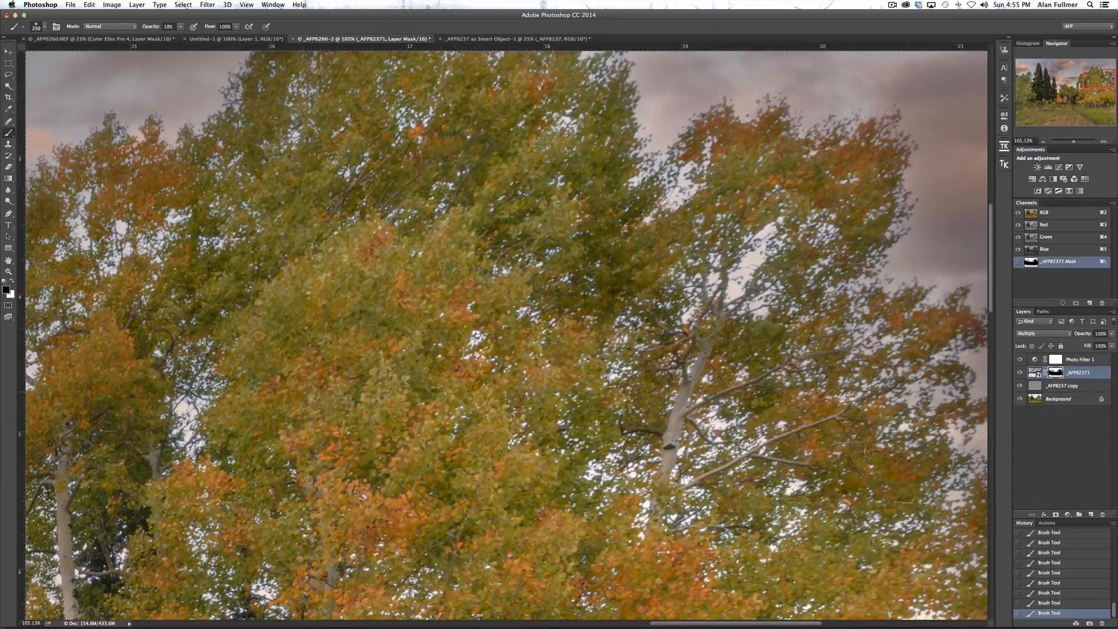
scroll(597, 233, up, 7)
scroll(597, 233, left, 6)
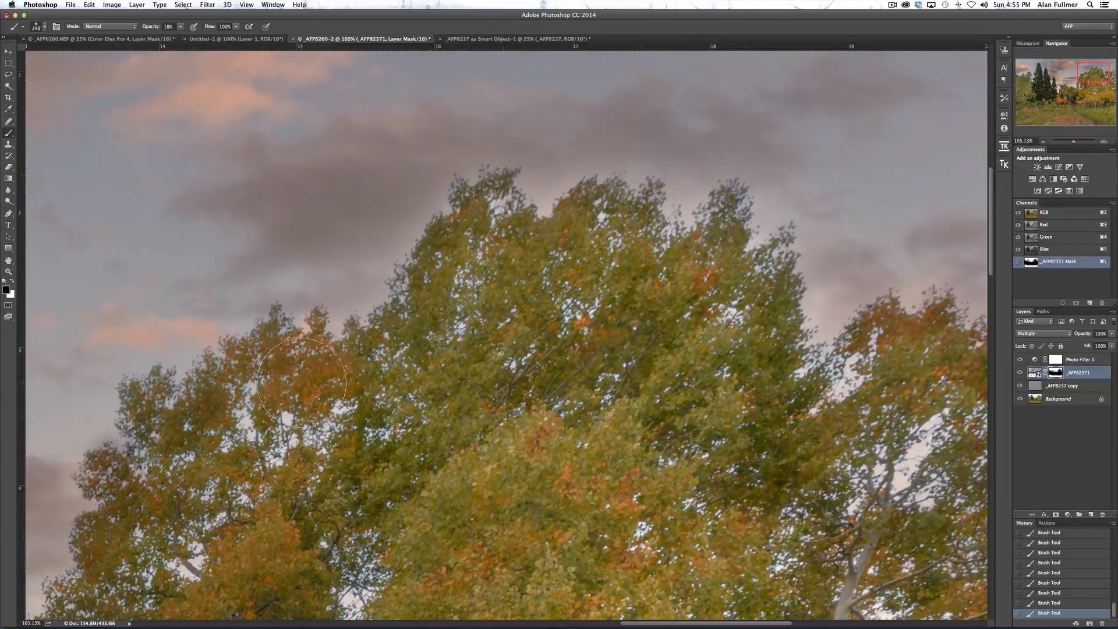
scroll(305, 383, left, 10)
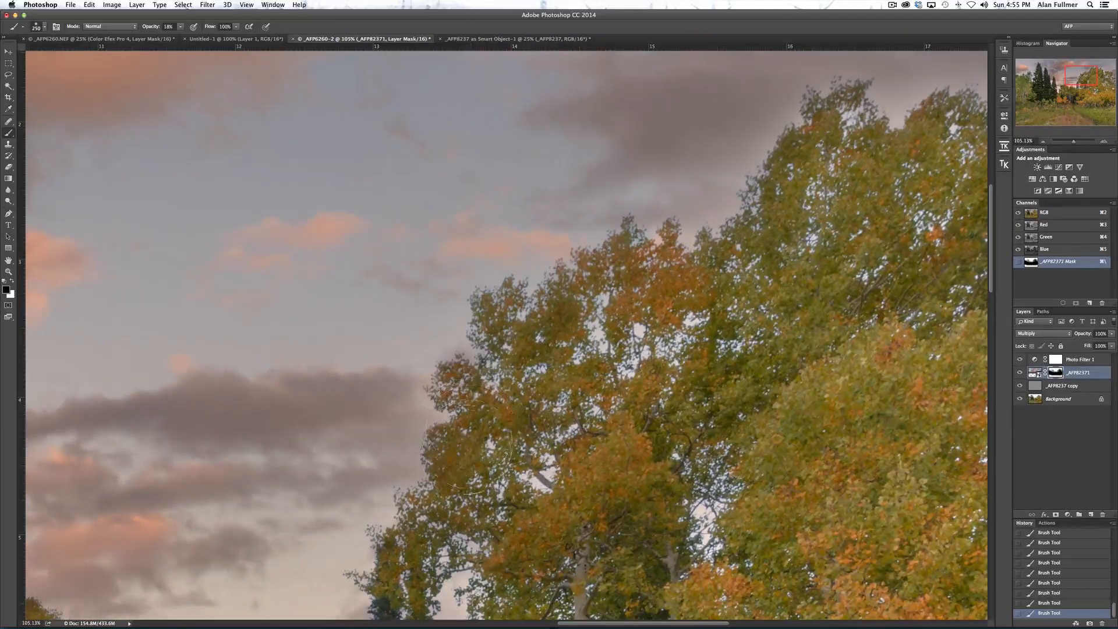
scroll(477, 470, down, 4)
scroll(476, 470, left, 2)
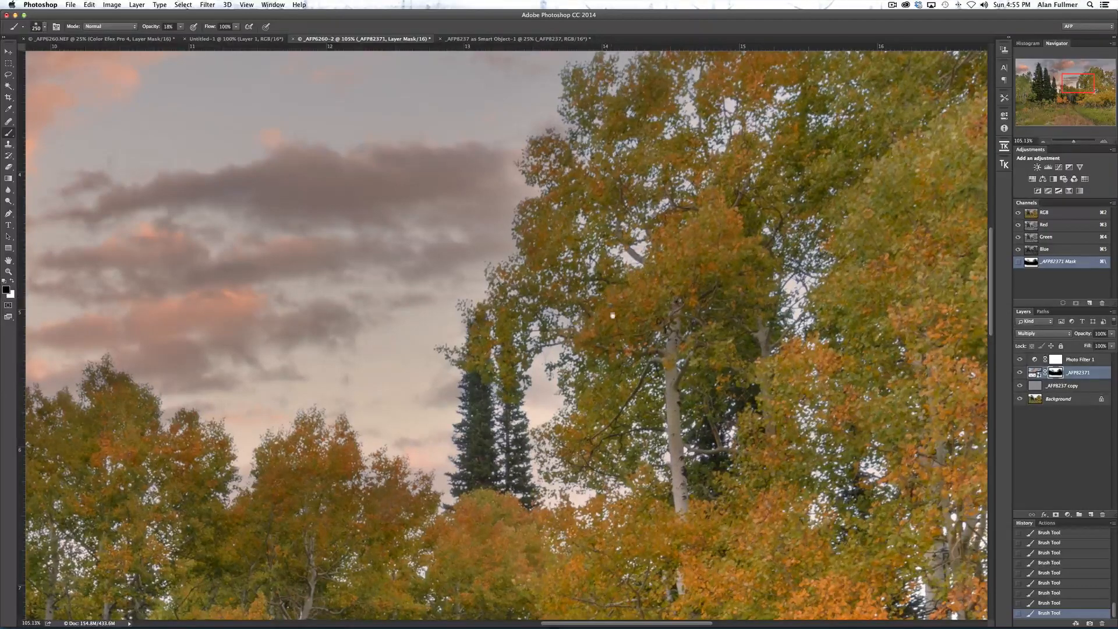
drag(622, 394, 791, 241)
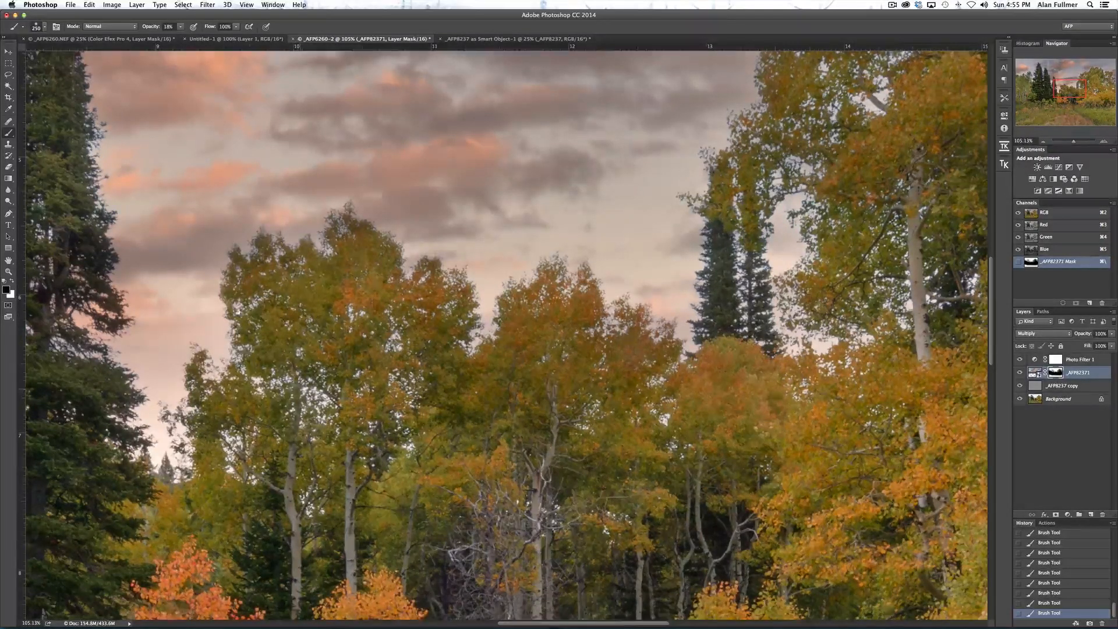
Go over the sky layer's mask with the size 250 brush on the tall evergreens and the aspens at the photo's left edge.
drag(122, 165, 412, 327)
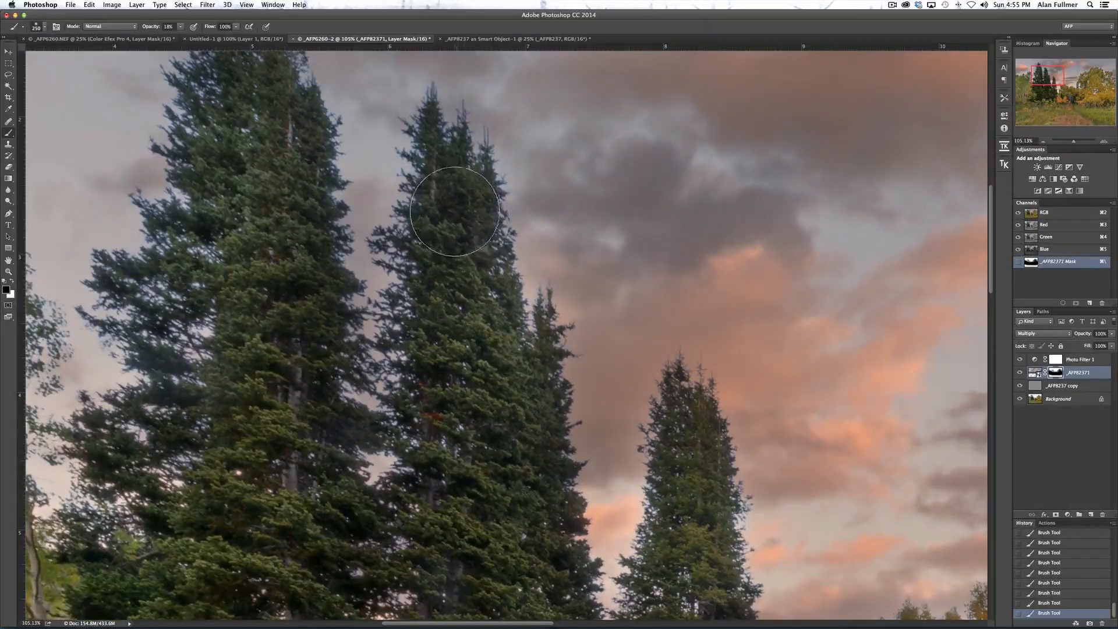
drag(282, 169, 285, 196)
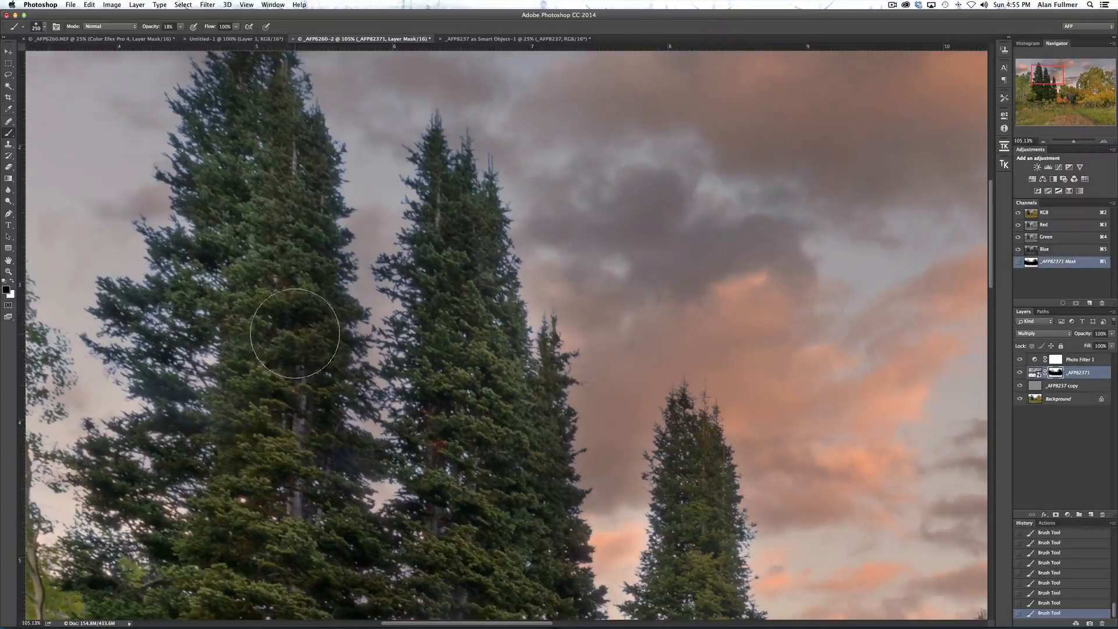
drag(305, 460, 548, 318)
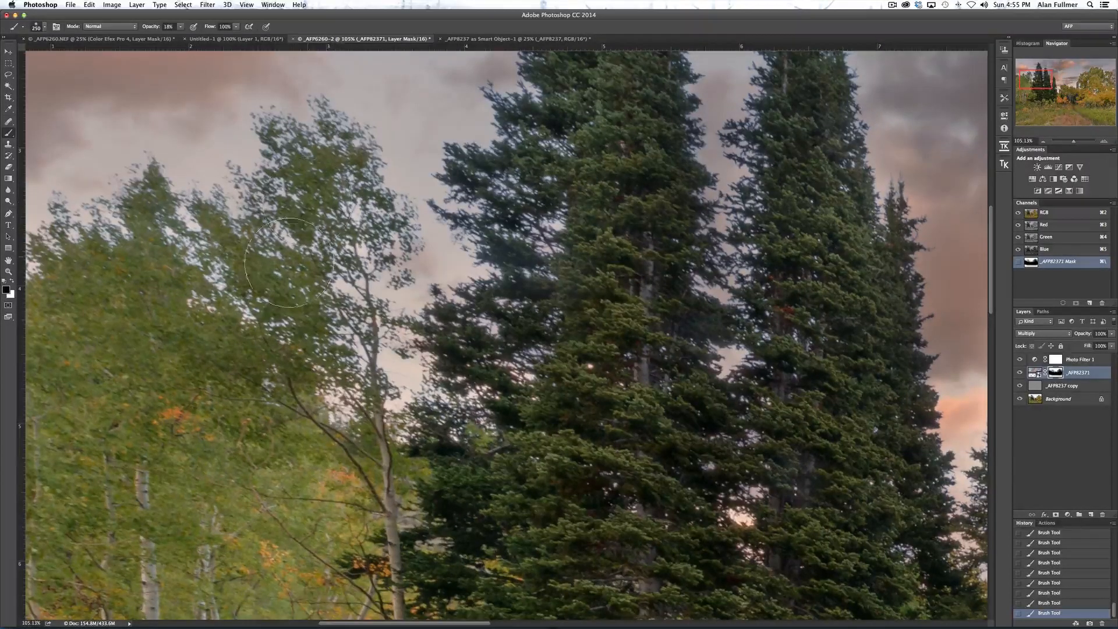
drag(152, 264, 220, 244)
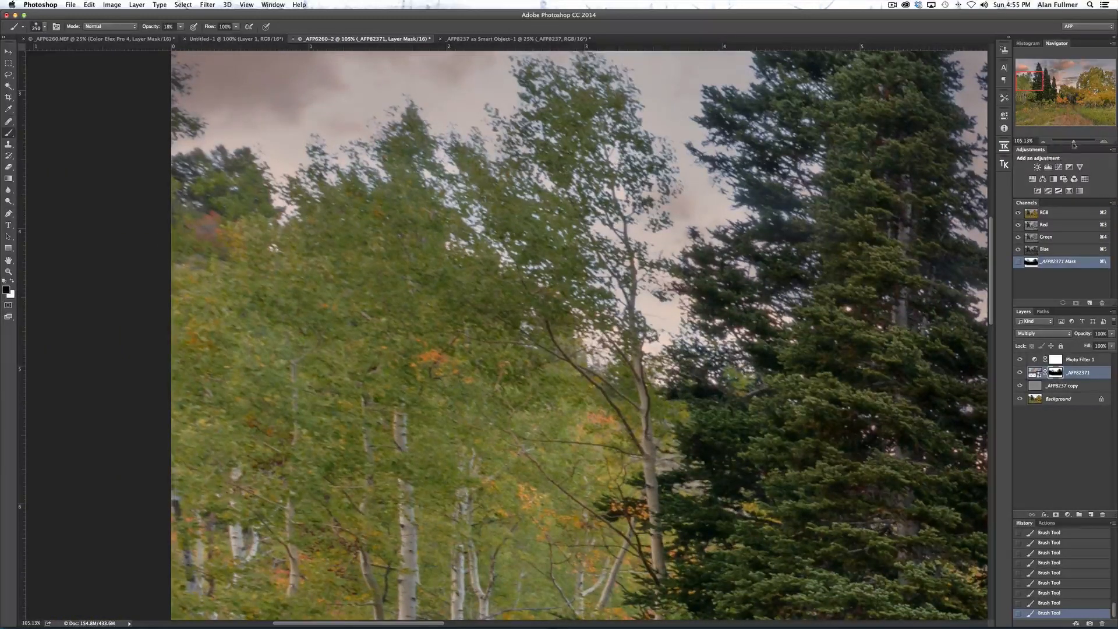
mouse_move(1073, 140)
mouse_down()
mouse_move(1059, 144)
mouse_move(1070, 142)
mouse_up()
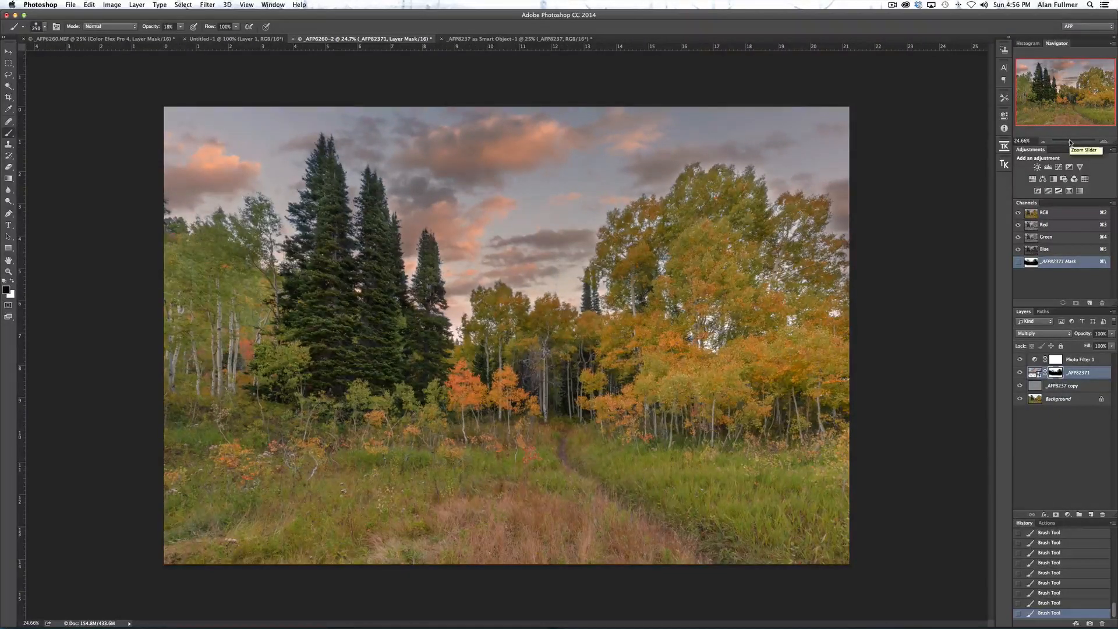
Add a Levels adjustment layer above the Photo Filter 1 layer.
click(1073, 362)
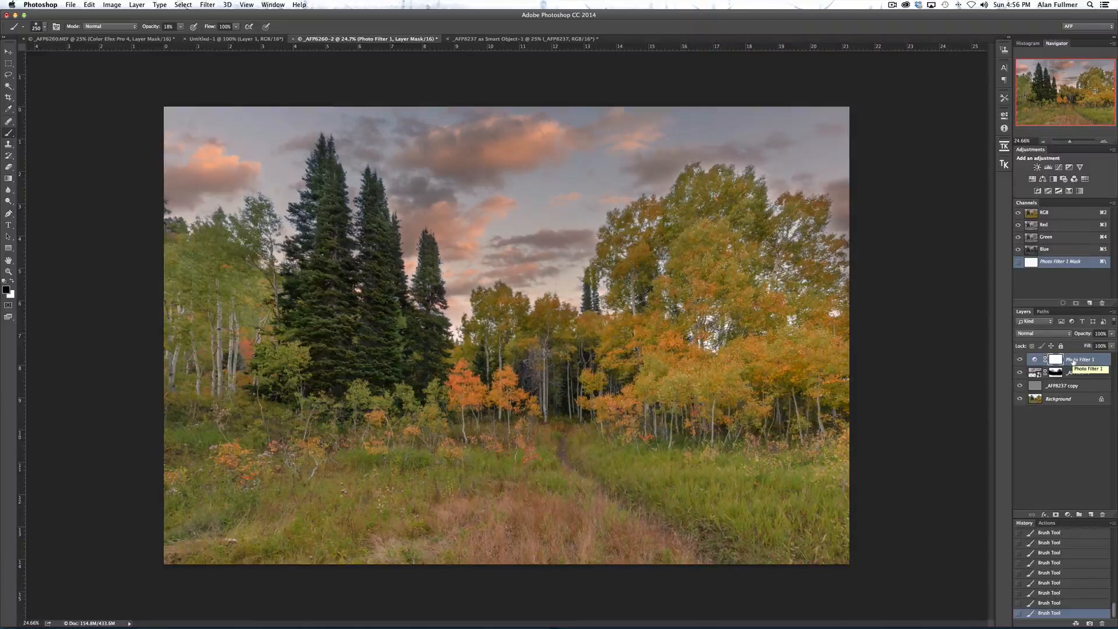
click(1067, 515)
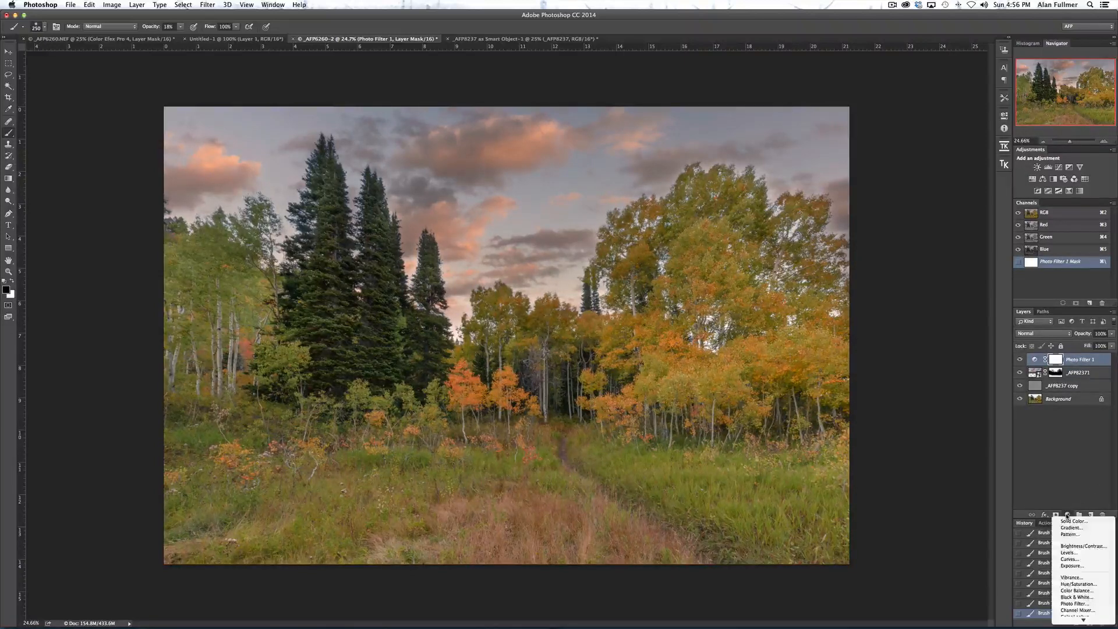
click(1079, 554)
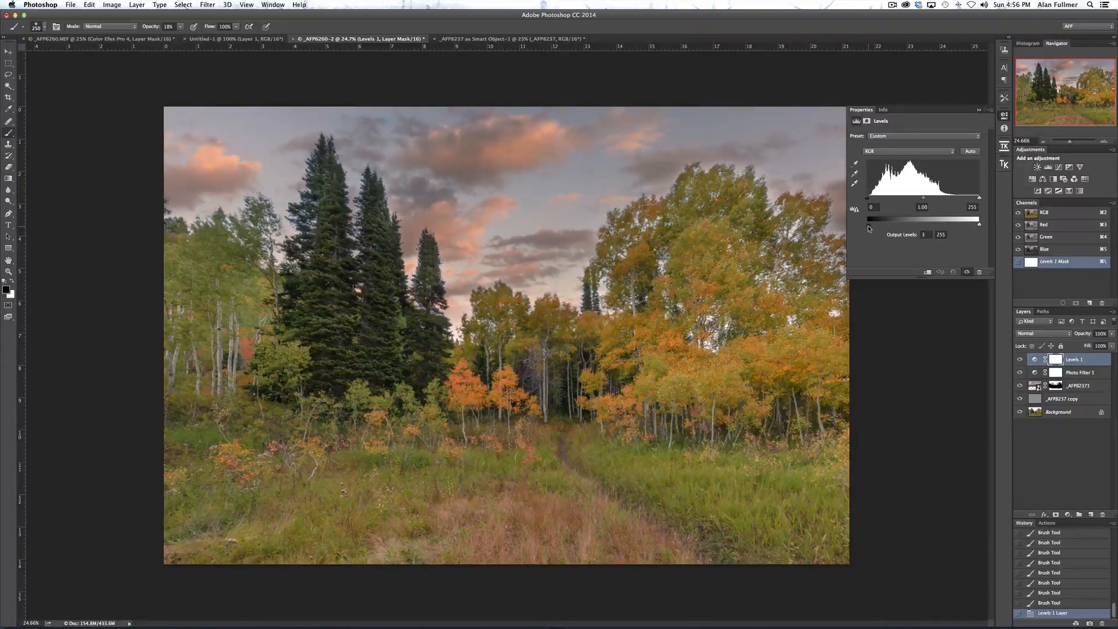
Try raising the Levels output black point to 33, then return the output levels to 0 and 255.
drag(868, 228, 881, 228)
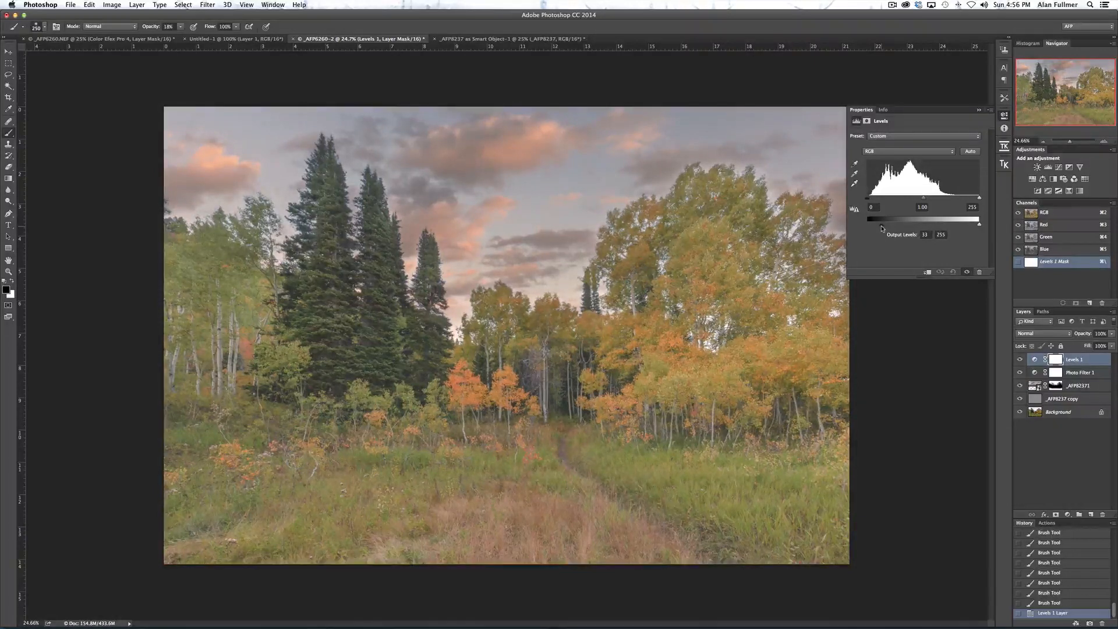
drag(882, 228, 864, 229)
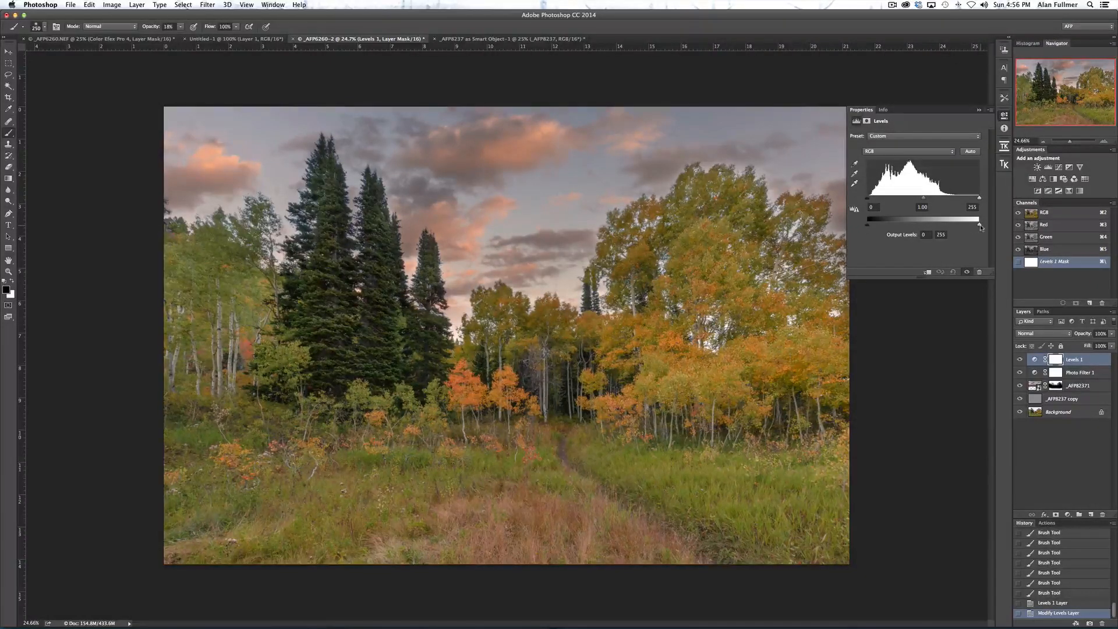
mouse_move(979, 227)
mouse_down()
mouse_move(952, 226)
mouse_move(984, 226)
mouse_up()
Set the Levels midtone input to 0.90 and the white input to 213, then close the adjustment's properties.
drag(924, 200, 928, 200)
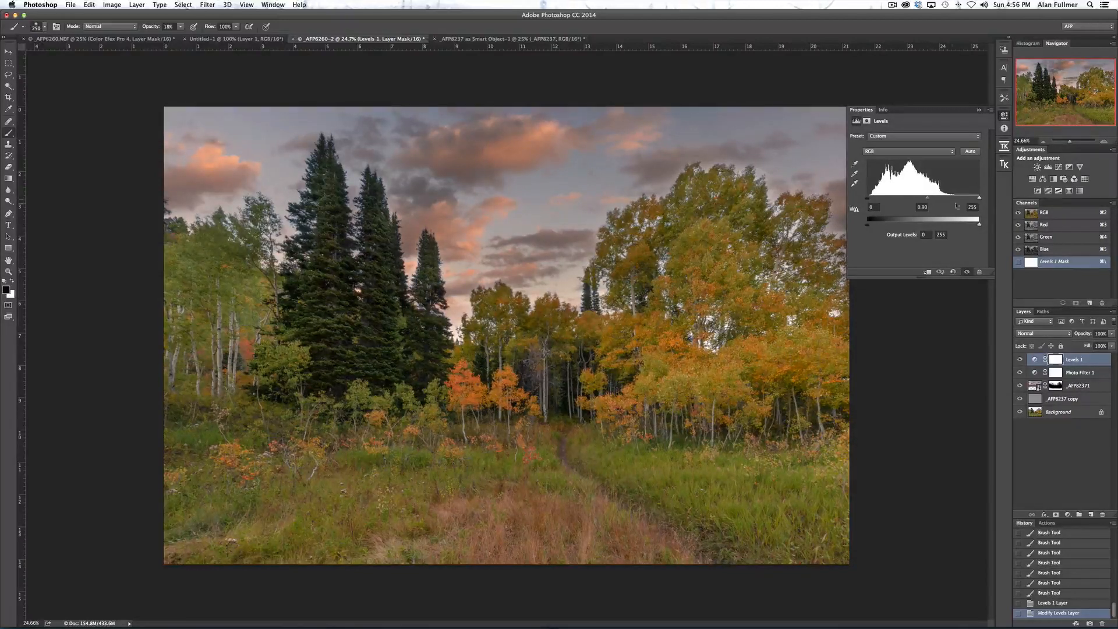
drag(978, 199, 961, 201)
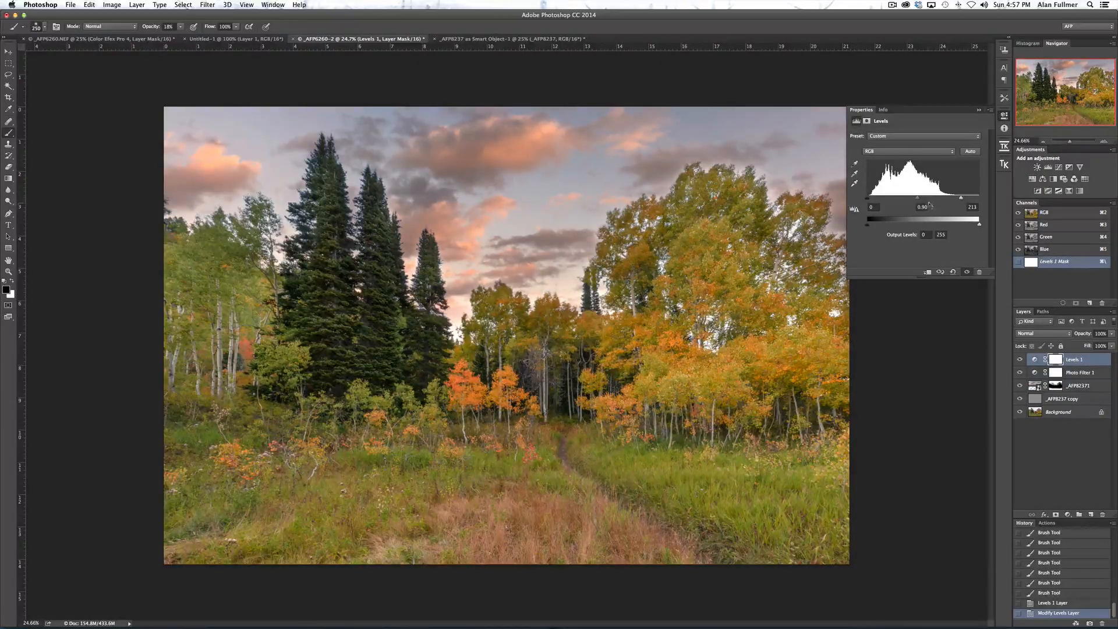
drag(917, 199, 917, 199)
click(978, 109)
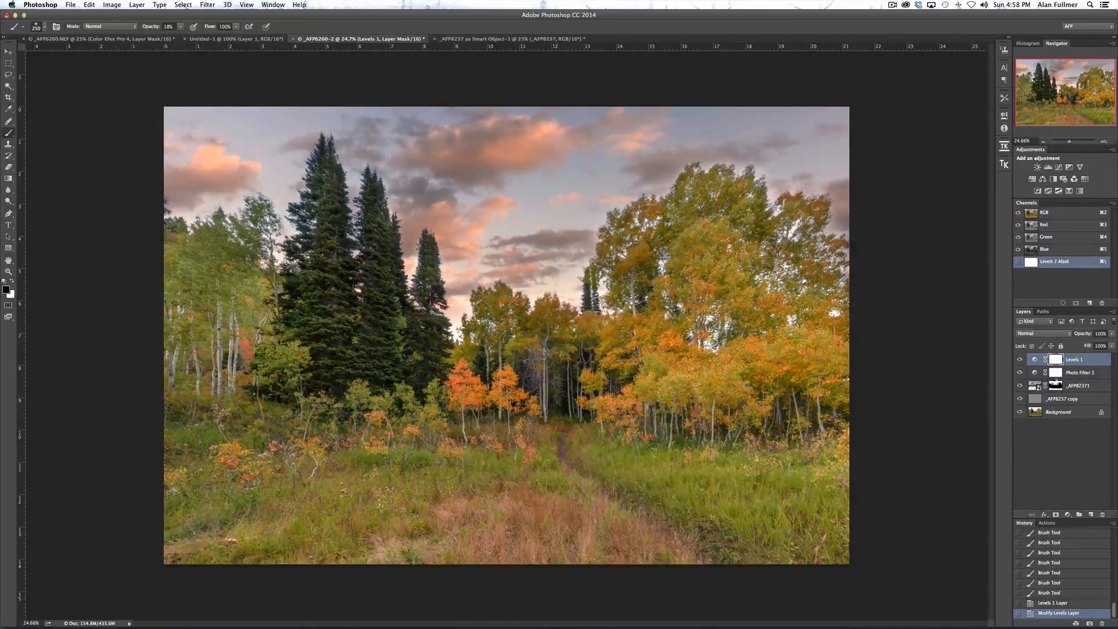
Flatten all layers of the forest photo into a single Background layer.
click(1112, 312)
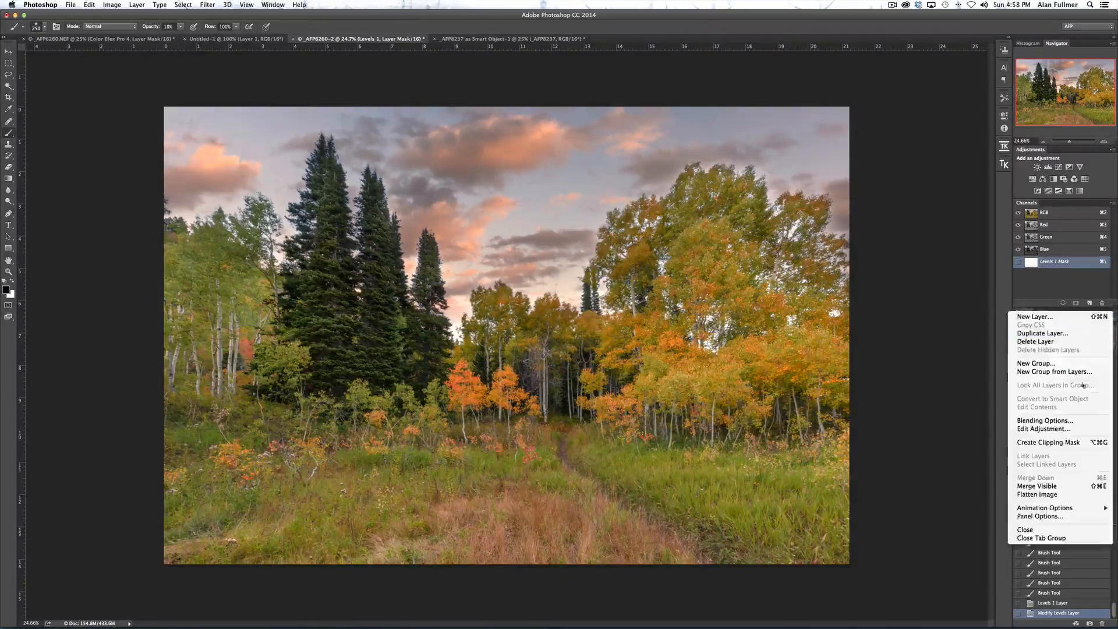
click(1058, 495)
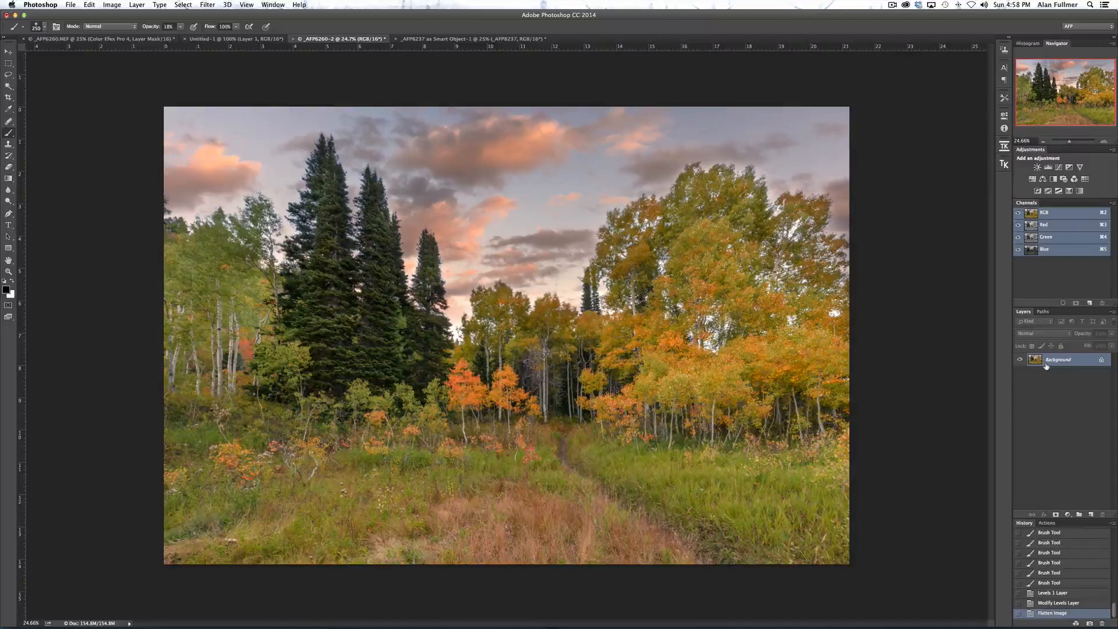
Undo the flattening of the image and toggle the Photo Filter 1 layer off and on to compare its effect.
key(super+z)
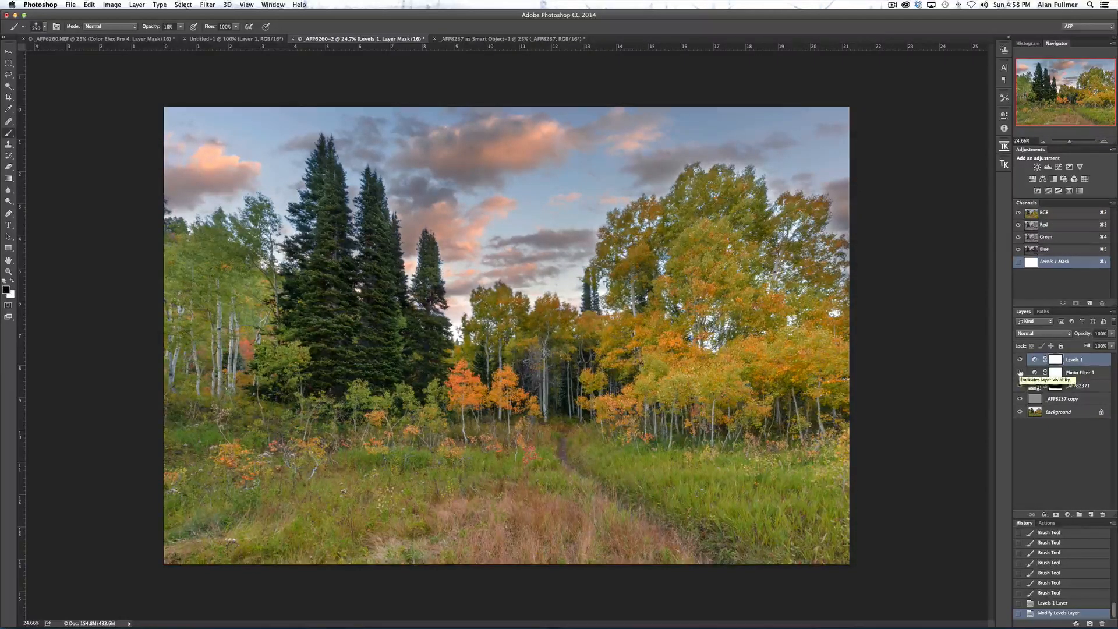
click(1019, 372)
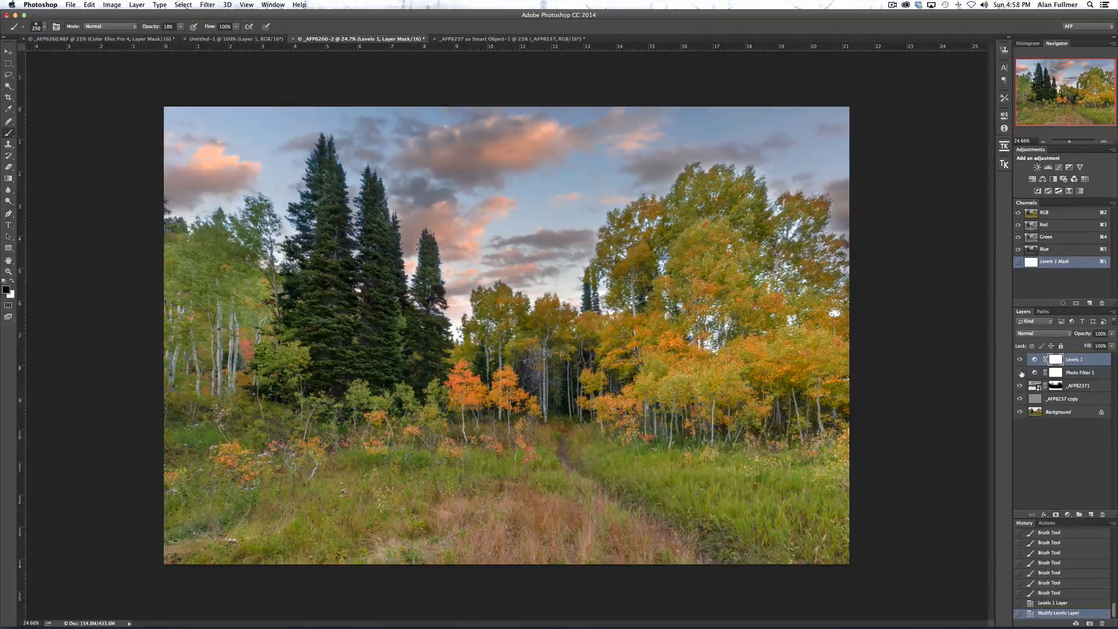
click(1019, 372)
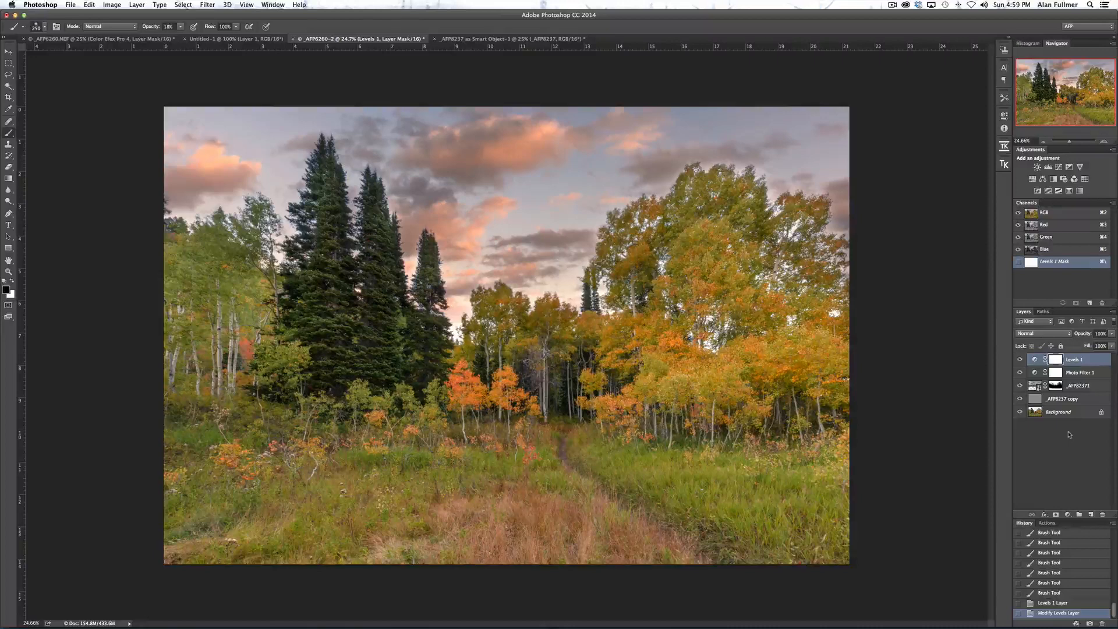
Stamp all visible layers into a new top layer and name it merged.
key(super+alt+shift+e)
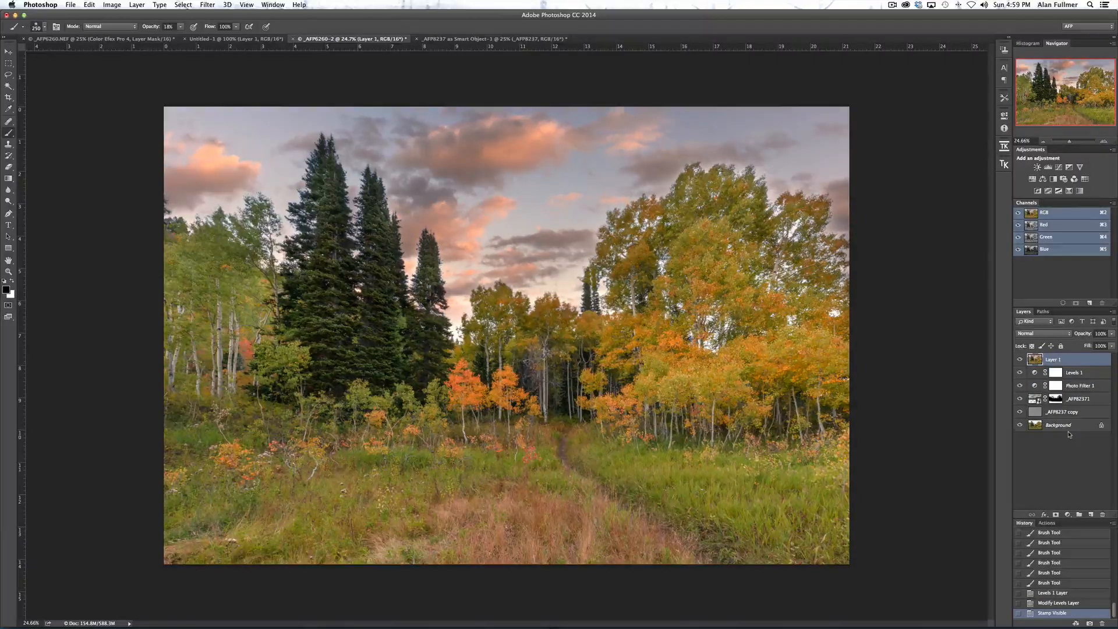
double_click(1051, 359)
text(merged)
key(Return)
Apply a Camera Raw post-crop vignette to the merged layer with amount -43, midpoint about 38 and feather about 65.
click(207, 5)
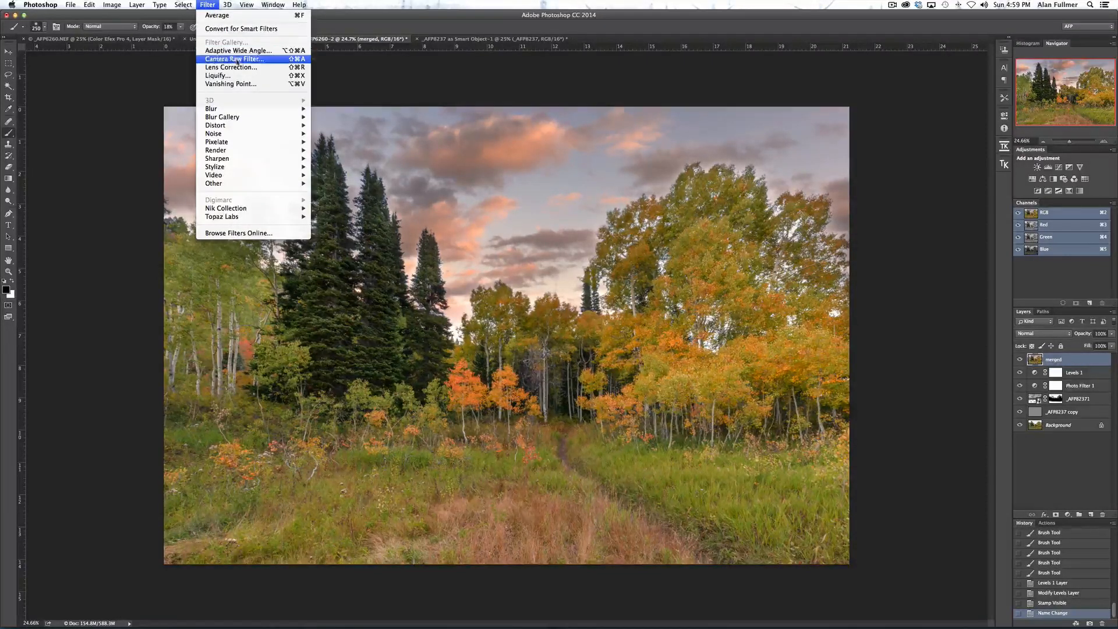
click(237, 60)
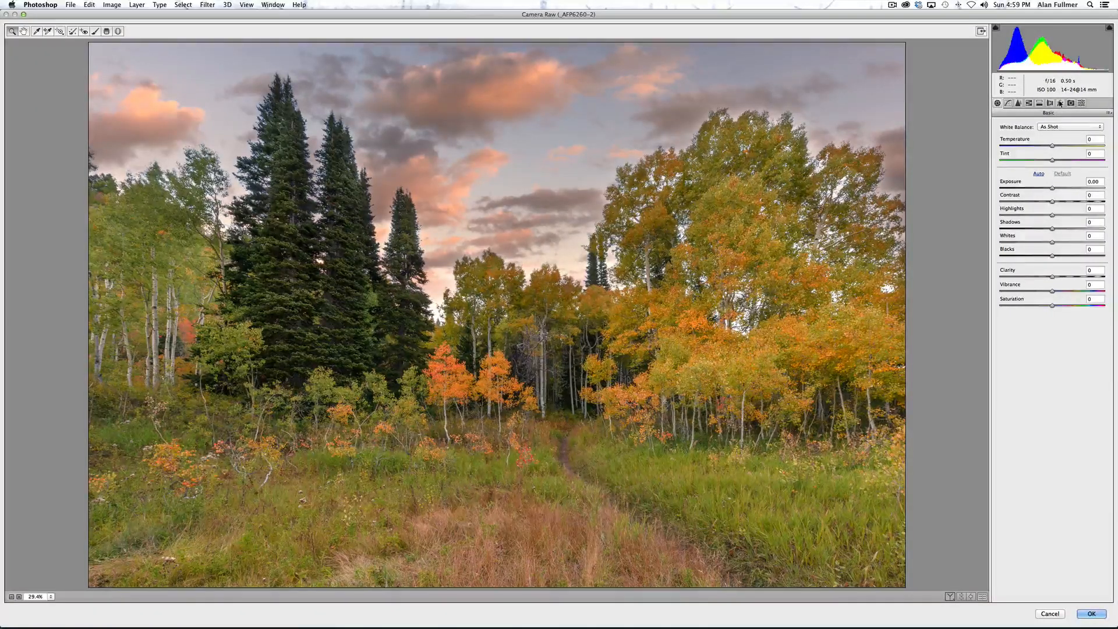
click(1060, 103)
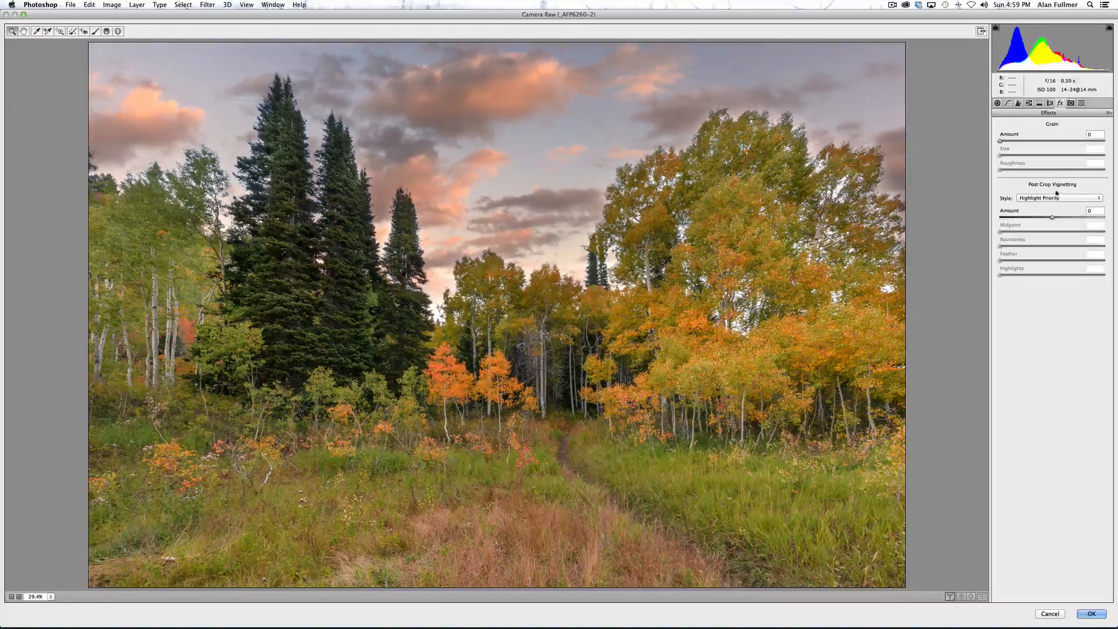
drag(1052, 217, 1029, 219)
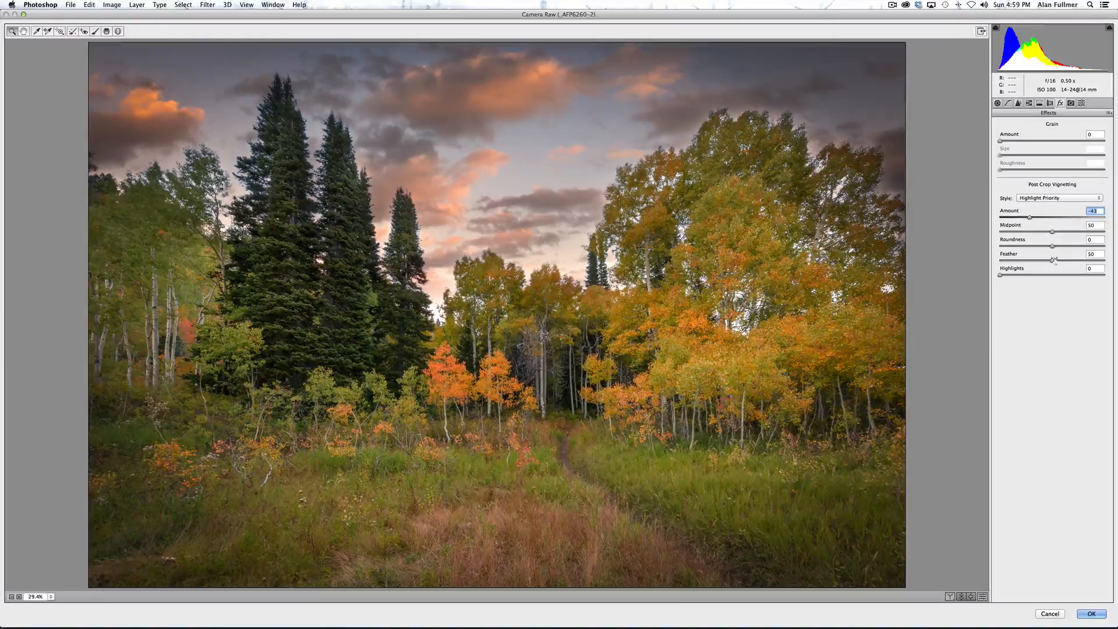
drag(1052, 260, 1040, 232)
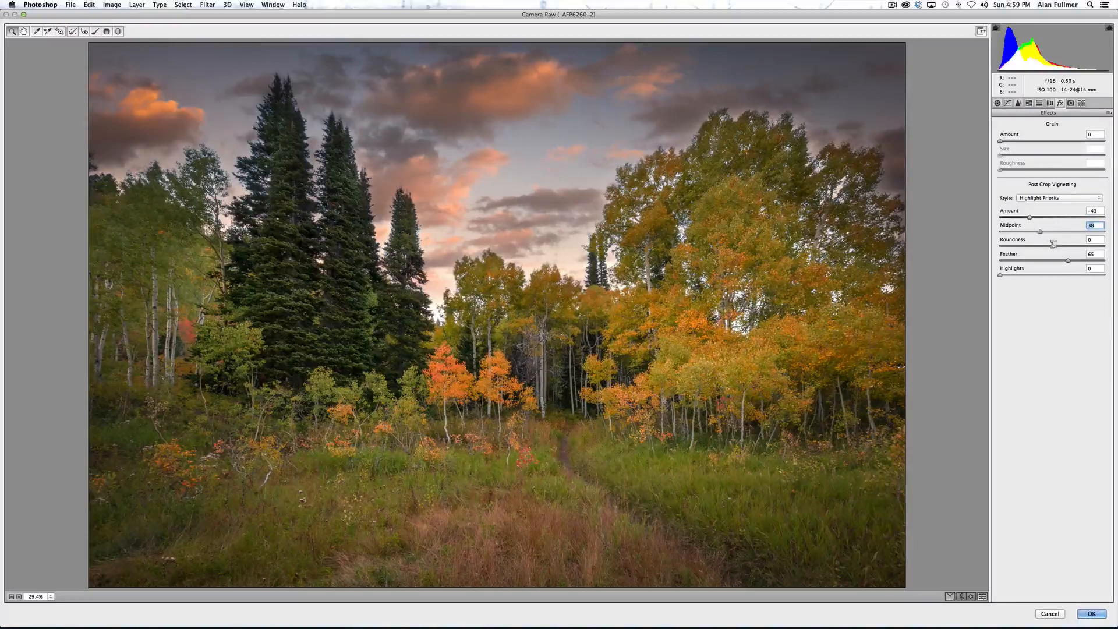
click(1094, 613)
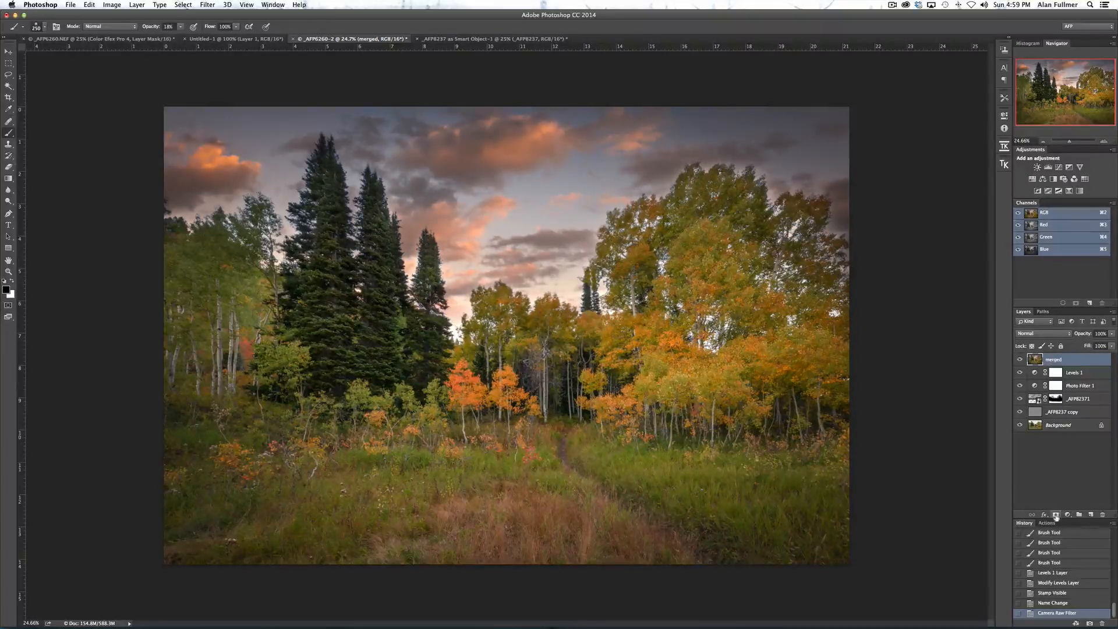
Add a white layer mask to the merged layer and enlarge the brush to 1900 px.
click(1056, 515)
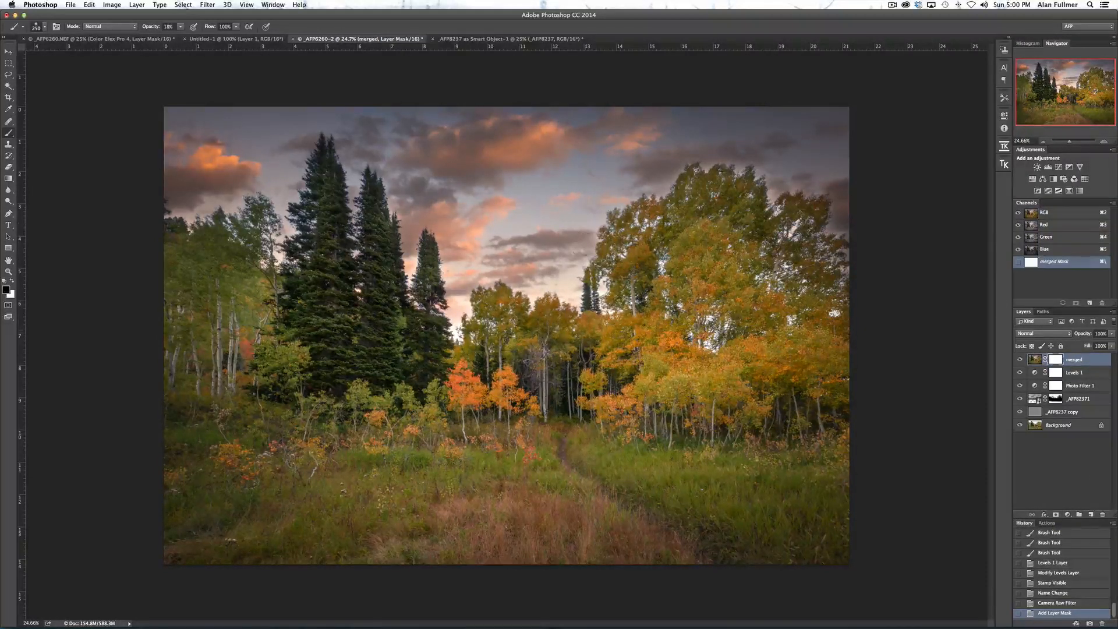
key(bracketright)
key(bracketright)
key(bracketright)
key(bracketright)
key(bracketright)
key(bracketright)
key(bracketright)
key(bracketright)
key(bracketright)
key(bracketright)
key(bracketright)
key(bracketright)
key(bracketright)
key(bracketright)
key(bracketright)
key(bracketright)
key(bracketright)
Lower the merged layer's opacity to 85% and paint black on its mask over the trees and meadow at 74% brush opacity.
click(1110, 334)
drag(1109, 344, 1106, 344)
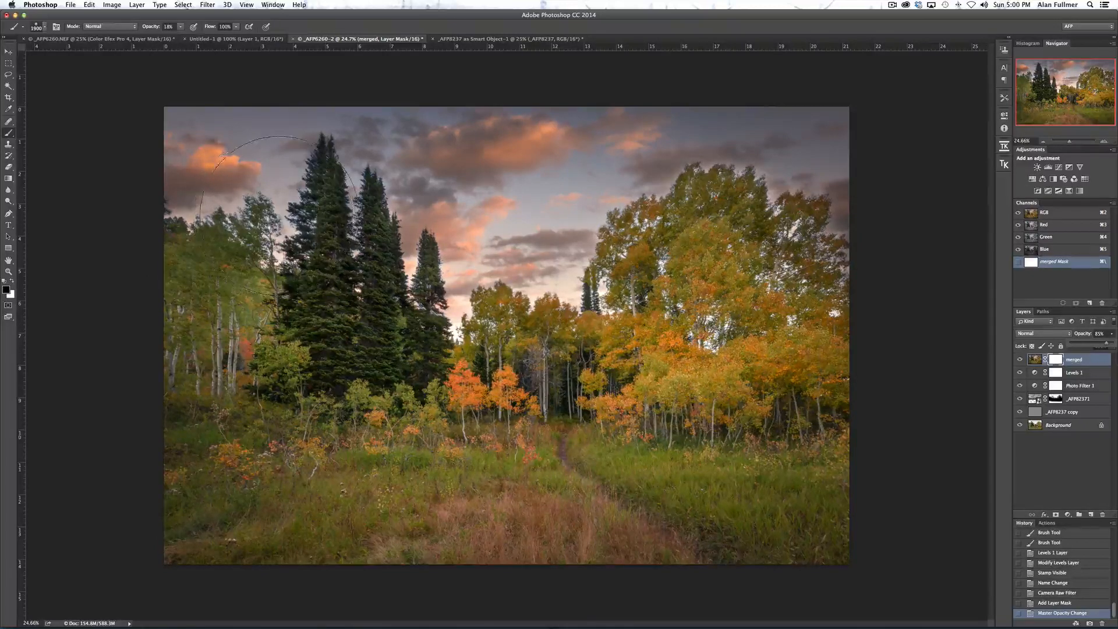
drag(180, 31, 206, 37)
mouse_move(271, 195)
mouse_down()
mouse_move(296, 190)
mouse_move(329, 250)
mouse_up()
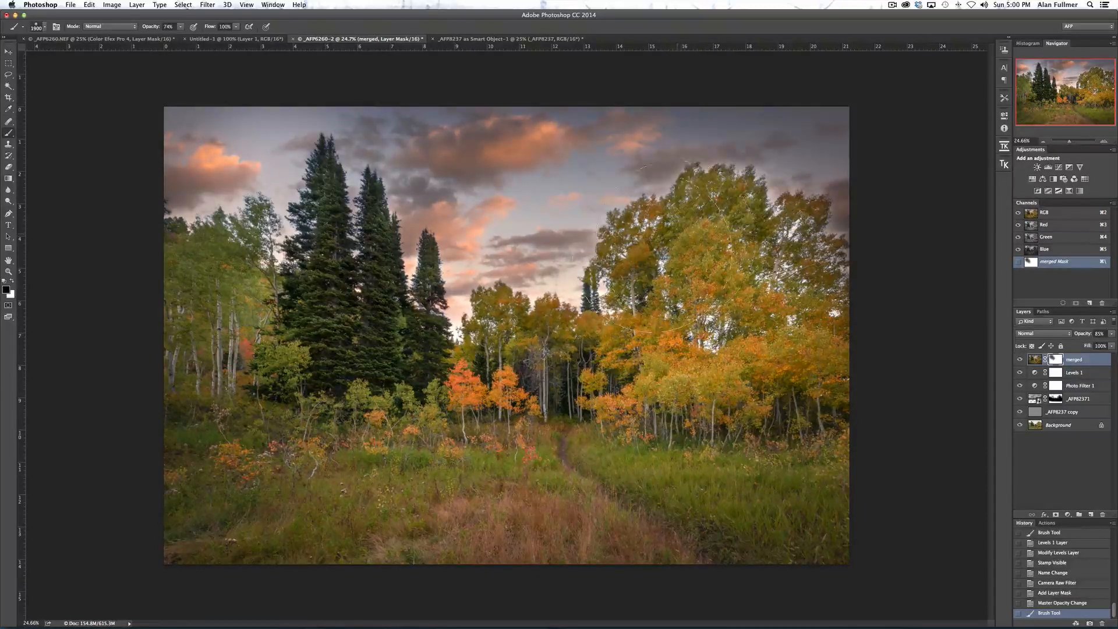
mouse_move(416, 236)
mouse_down()
mouse_move(355, 389)
mouse_move(341, 396)
mouse_move(640, 361)
mouse_up()
drag(658, 461, 694, 465)
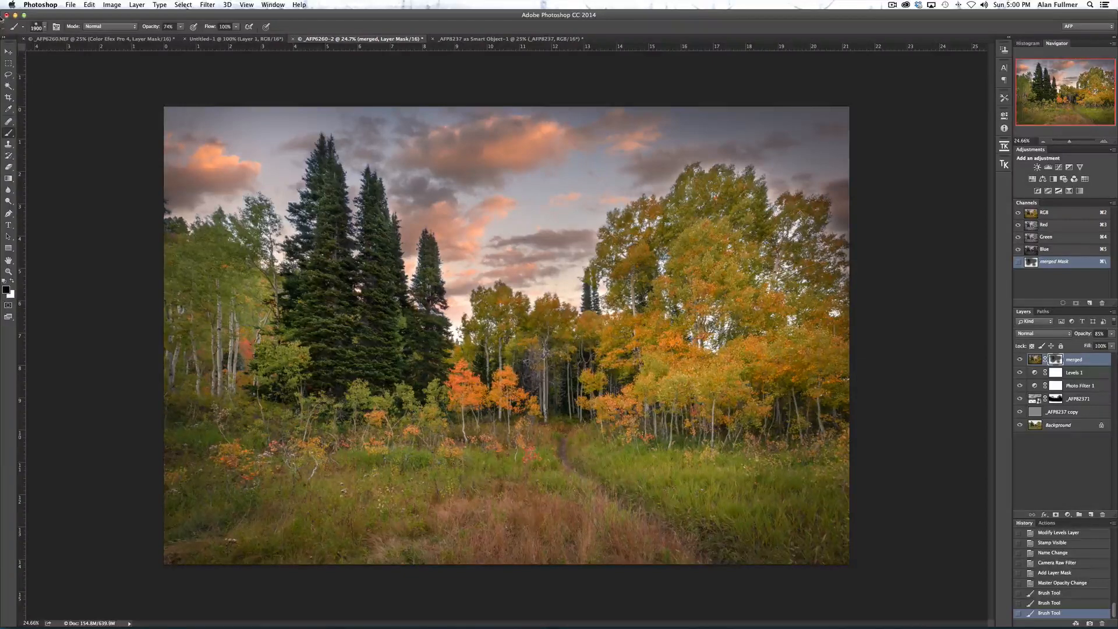
Hide the merged layer and target the _AFP82371 layer's mask with the Brush tool.
click(8, 51)
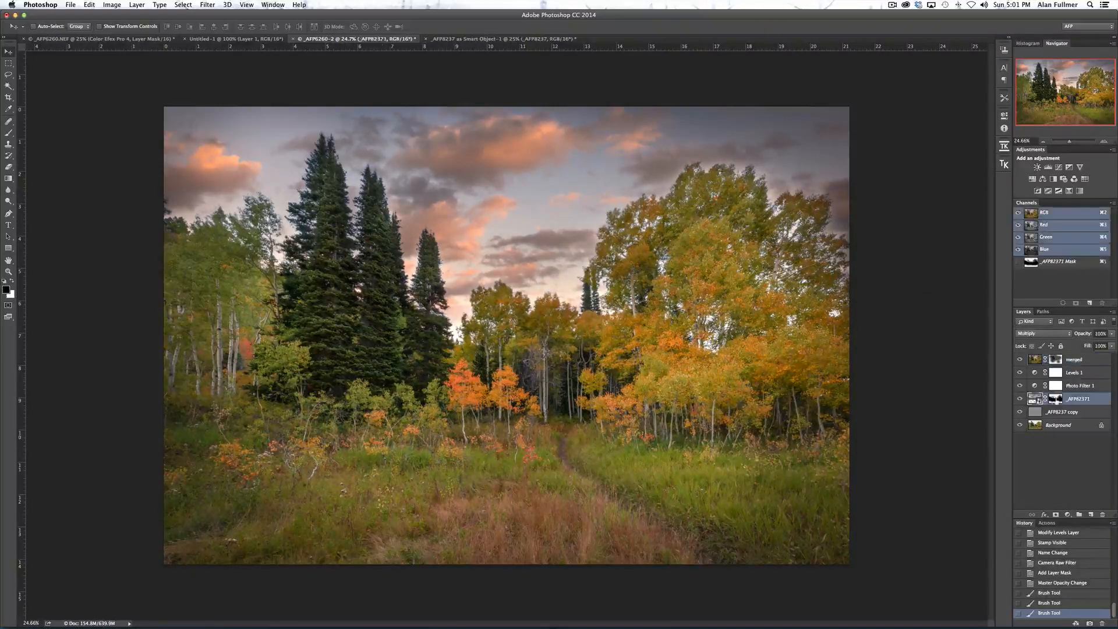
click(1019, 360)
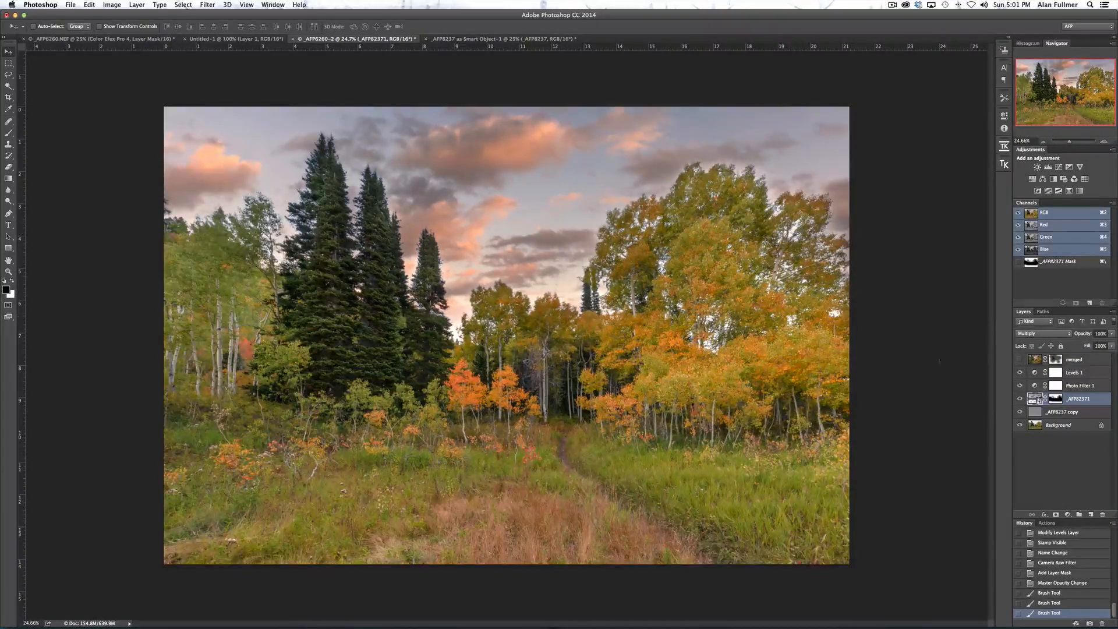
click(1056, 400)
key(b)
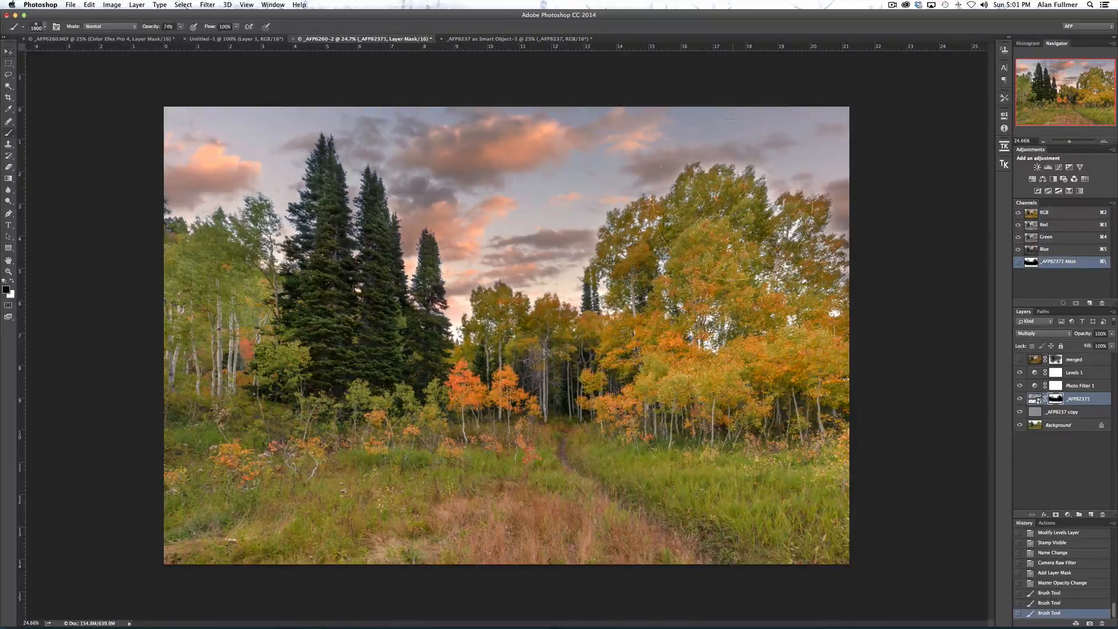
Try painting white on the _AFP82371 mask over the crowns of the large yellow-green trees with a 1500 px brush.
click(734, 205)
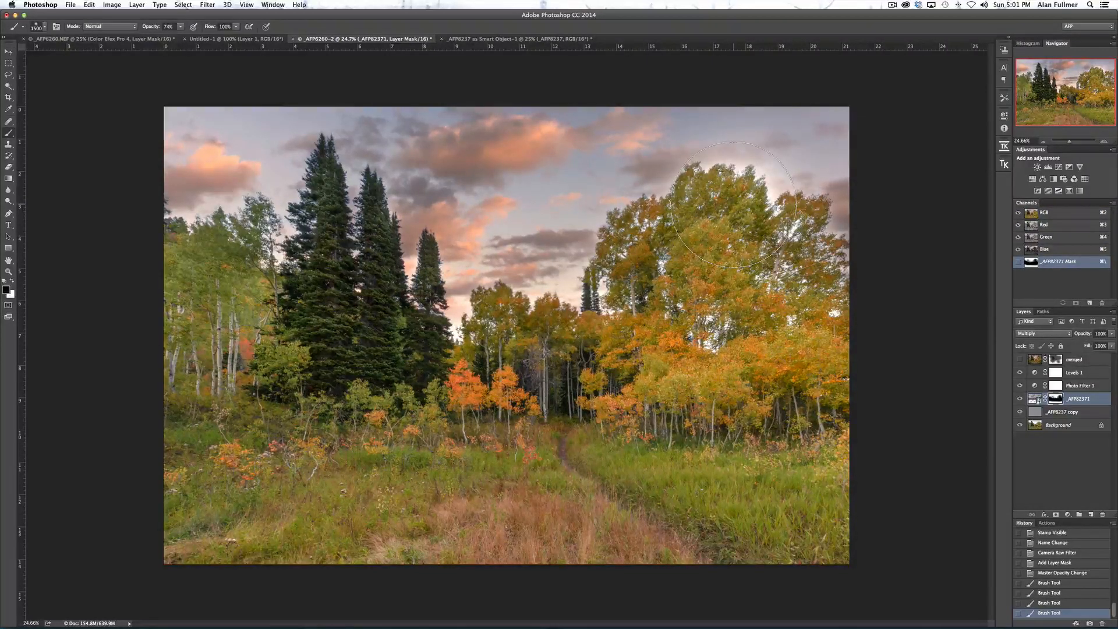
key(super+z)
key(x)
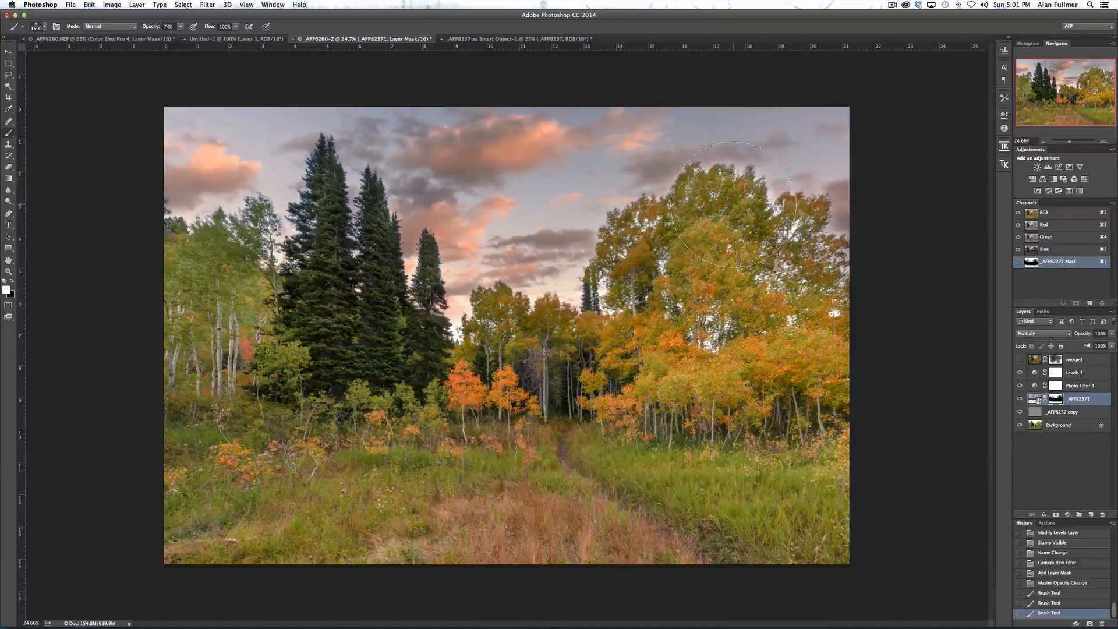
click(727, 213)
click(744, 166)
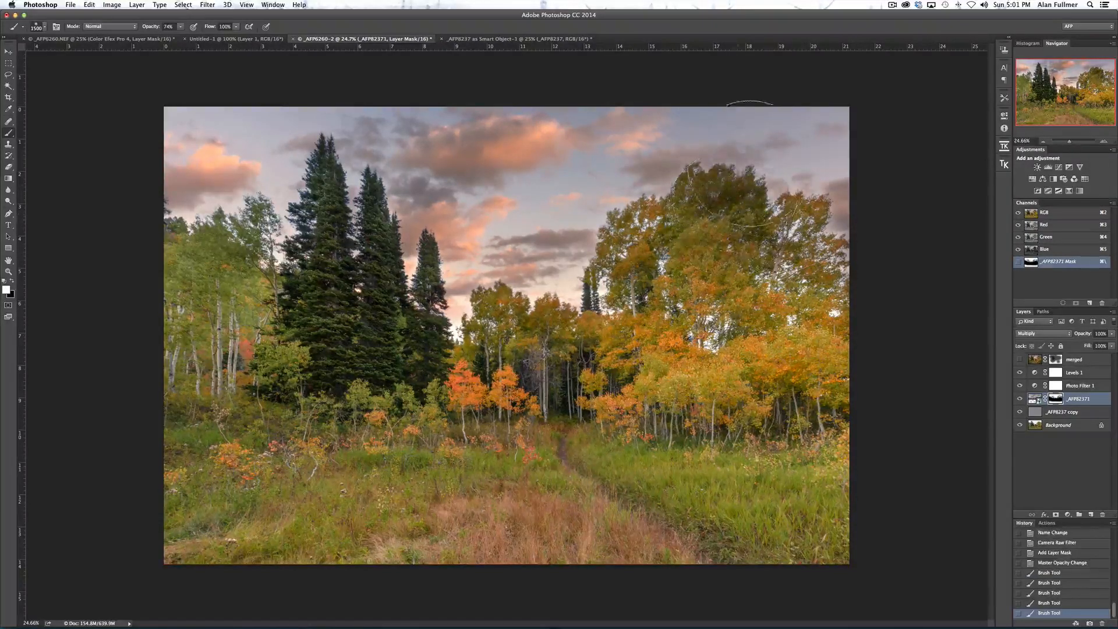
click(818, 190)
Reduce the brush to 800 px and paint black on the _AFP82371 mask to remove the clouds from the large trees' crowns.
key(bracketleft)
key(bracketleft)
key(bracketleft)
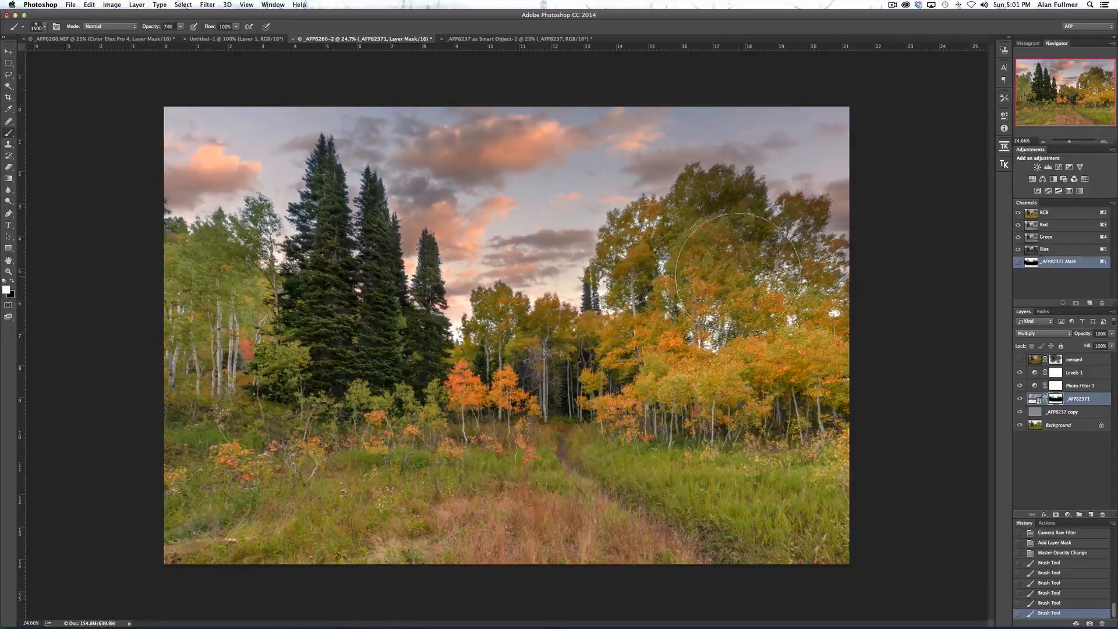
key(bracketleft)
key(bracketleft)
key(bracketleft)
key(bracketleft)
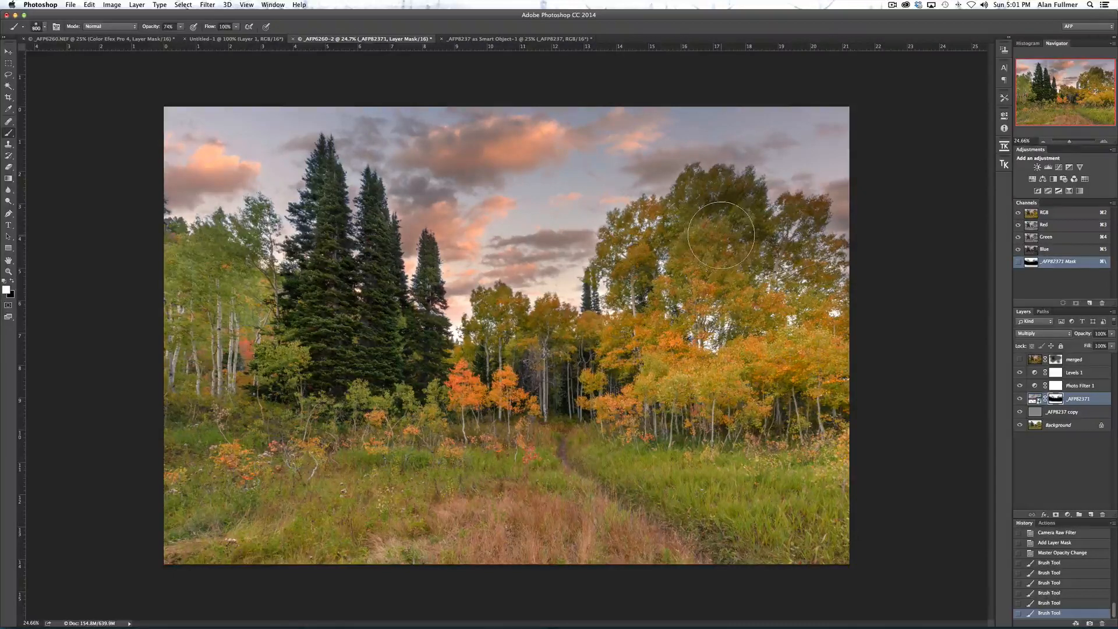
key(x)
click(714, 213)
click(703, 196)
click(733, 210)
click(752, 235)
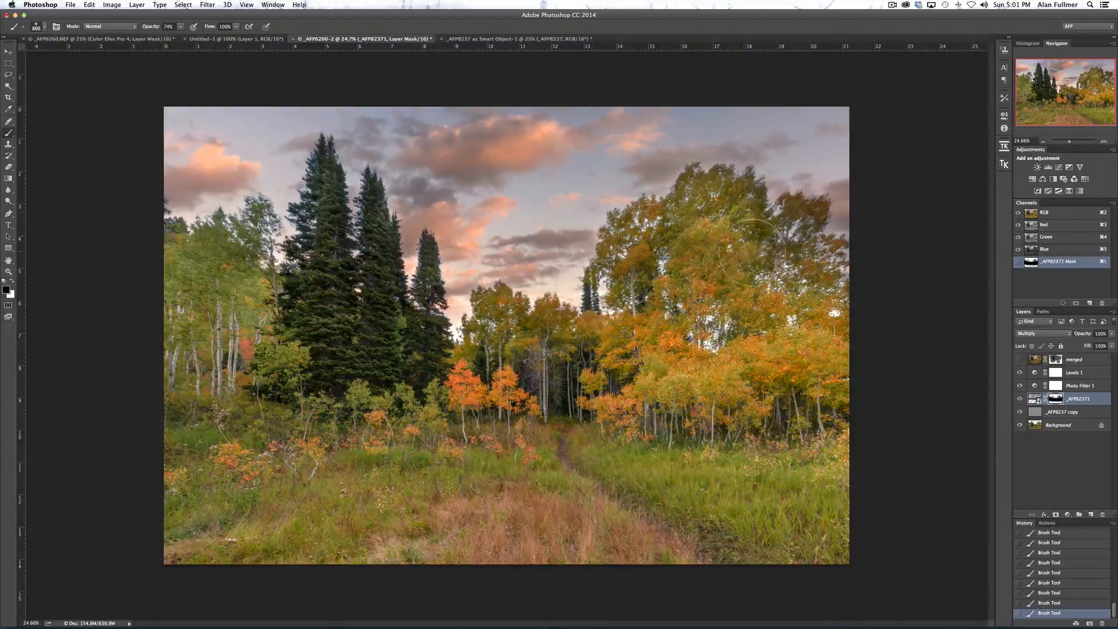
click(790, 234)
click(779, 247)
click(634, 242)
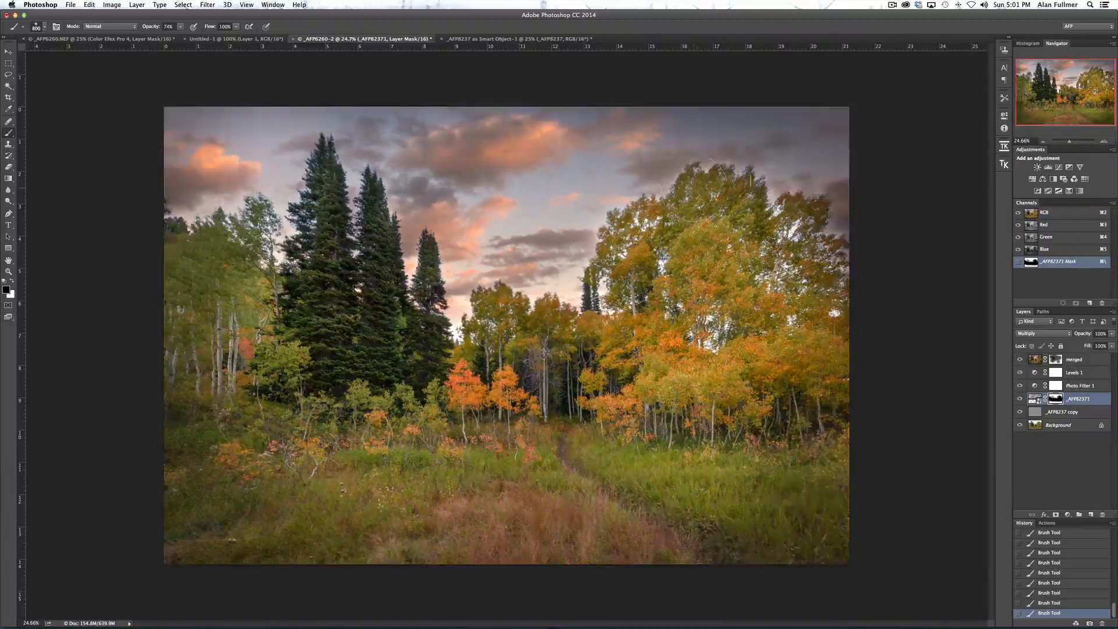
Undo the last brush stroke over the tree crowns and show the merged layer again.
drag(692, 174, 748, 184)
key(super+z)
click(1020, 359)
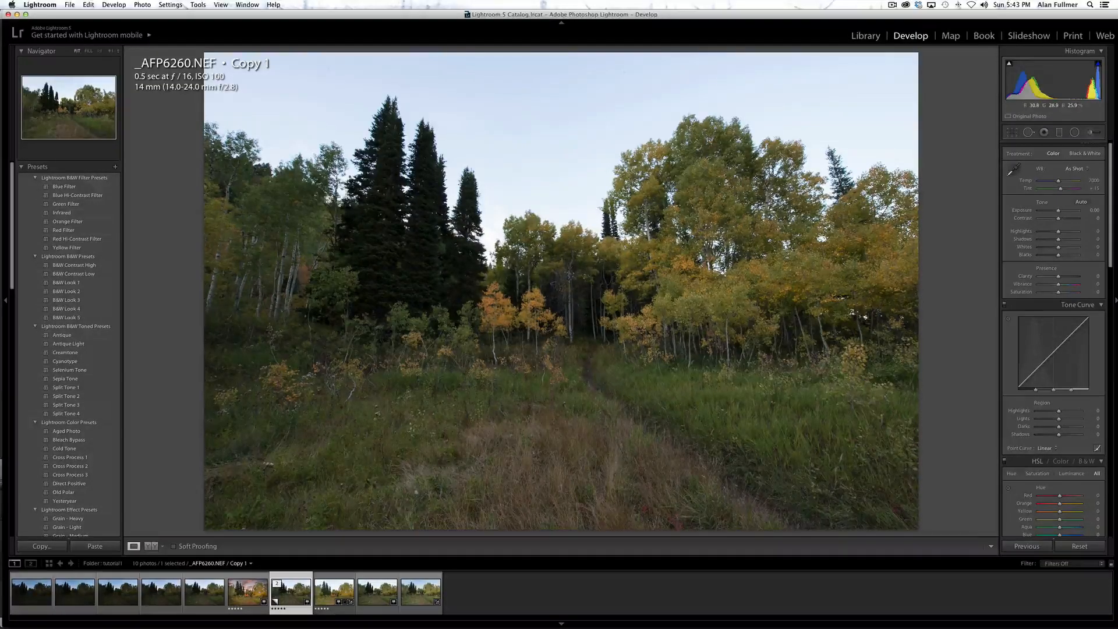
Switch to Lightroom and open the finished _AFP6260-Edit.tif composite from the tutorial1 folder.
click(249, 592)
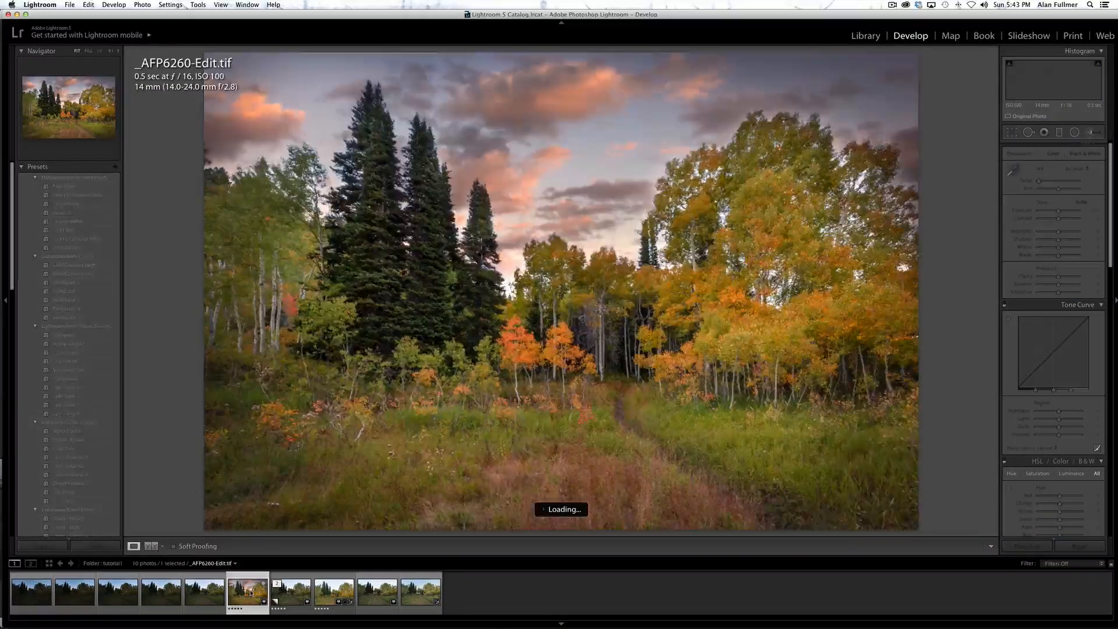